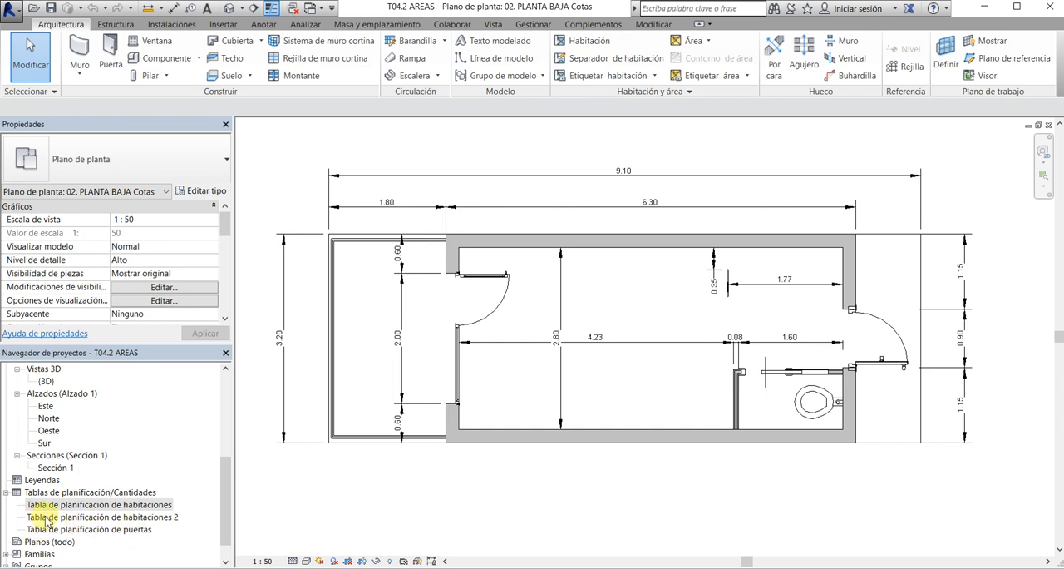
Examine the contents of the two room schedules and the existing door schedule, and close all three views
{"action": "left_click", "coordinate": [8, 492]}
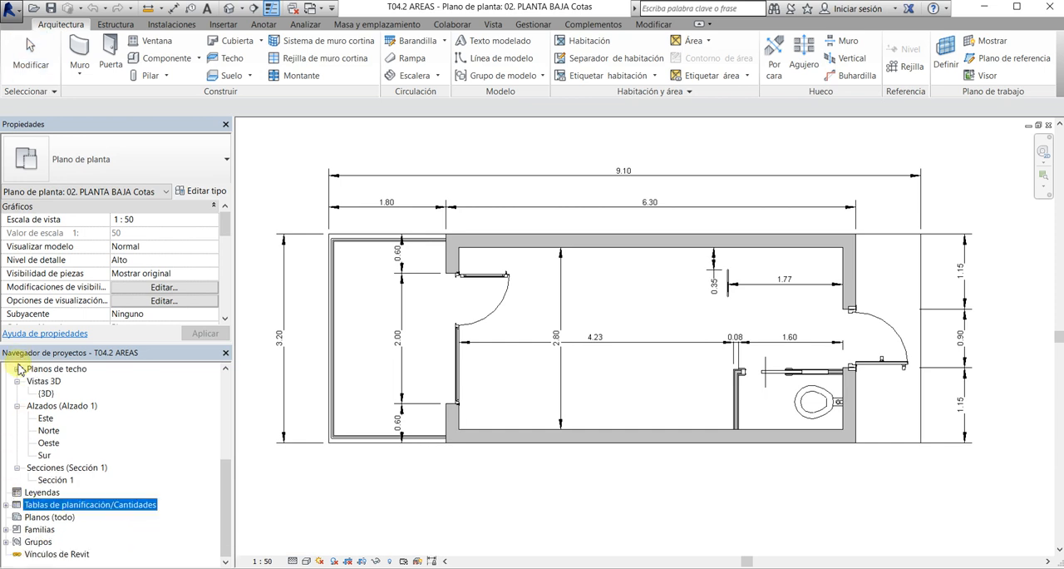
{"action": "left_click", "coordinate": [6, 505]}
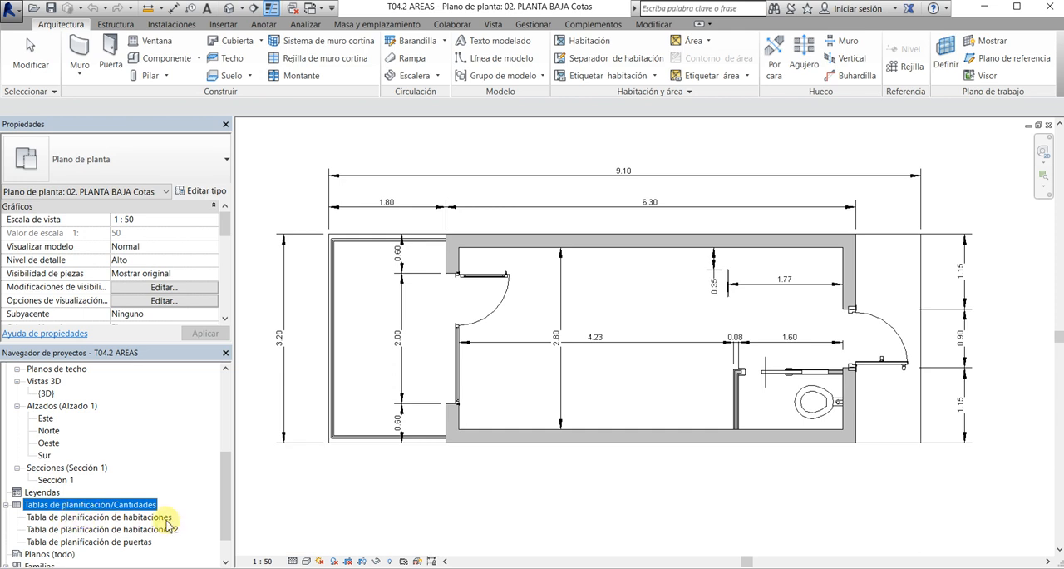
{"action": "double_click", "coordinate": [138, 530]}
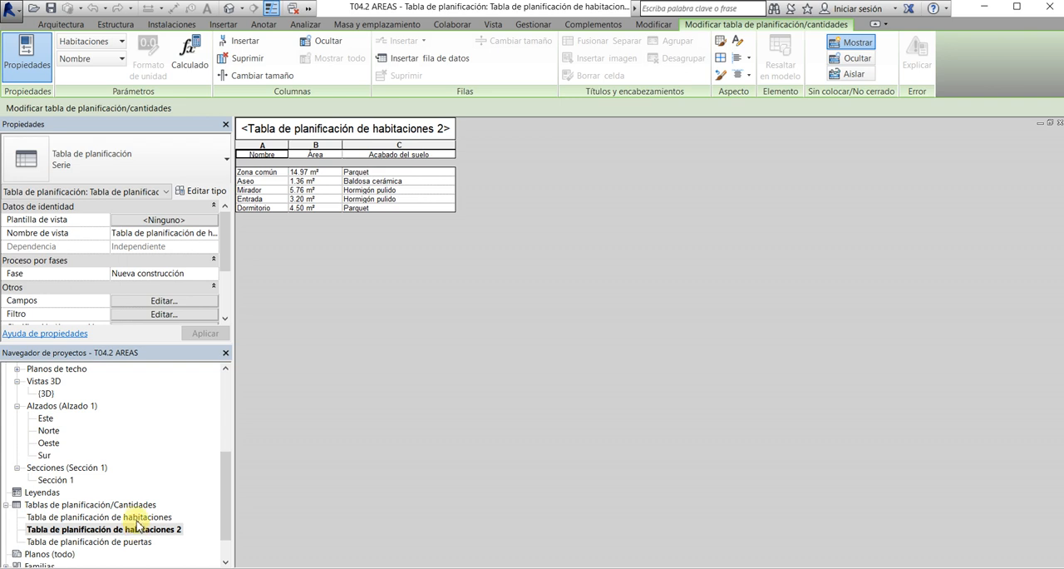
{"action": "double_click", "coordinate": [138, 517]}
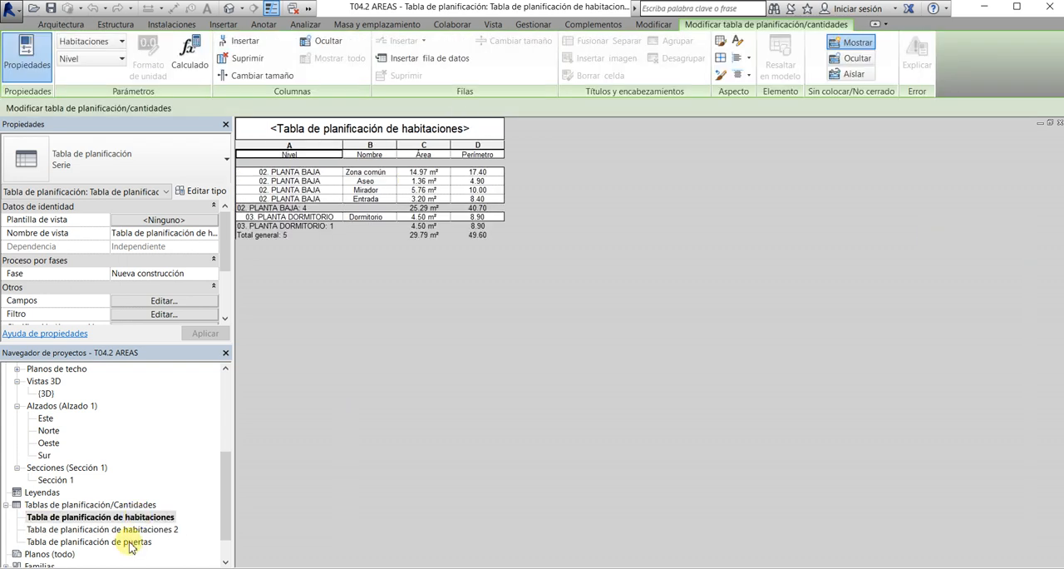
{"action": "double_click", "coordinate": [130, 542]}
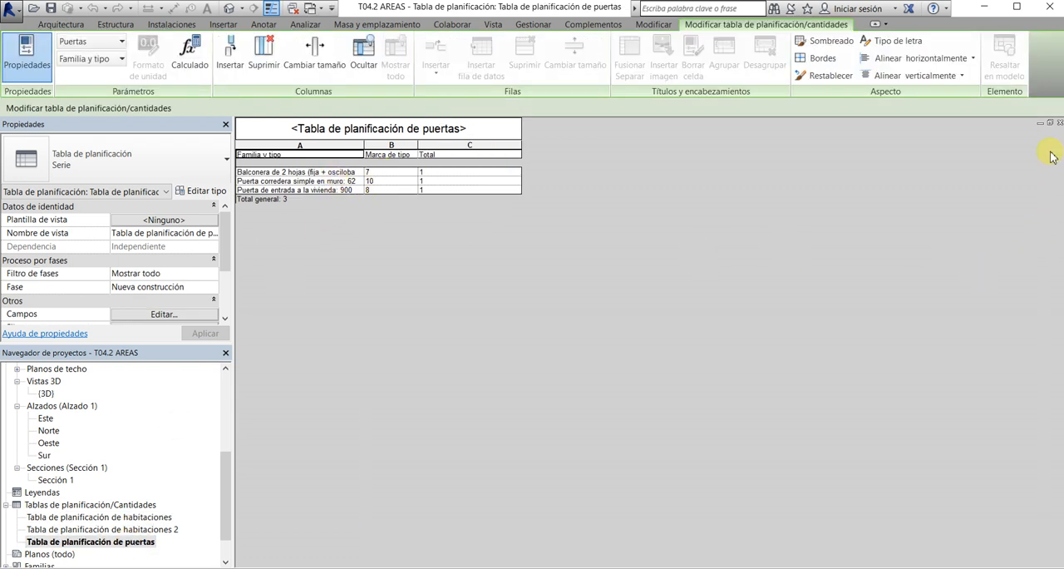
{"action": "left_click", "coordinate": [1060, 124]}
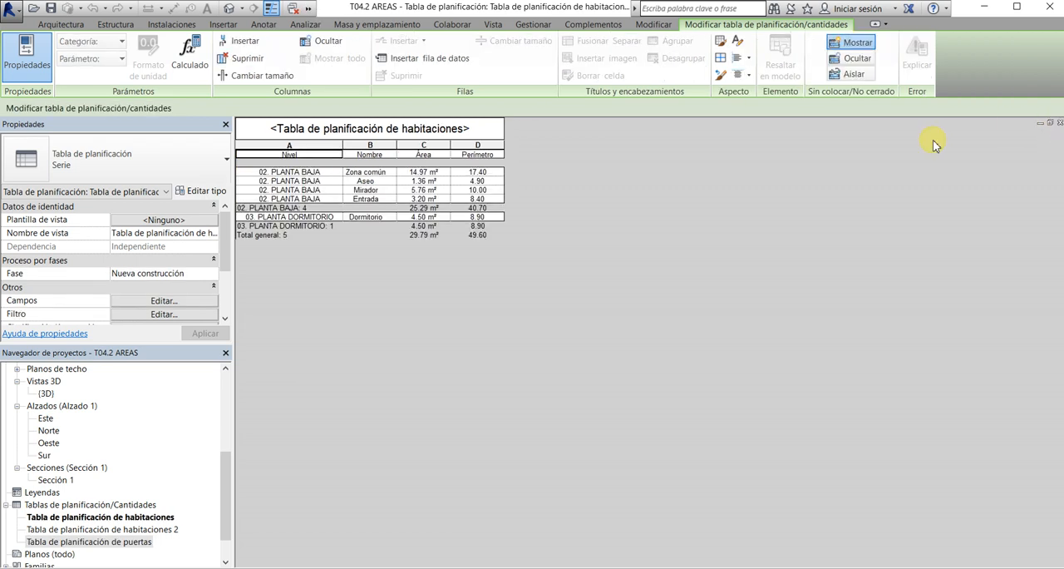
{"action": "left_click", "coordinate": [1060, 124]}
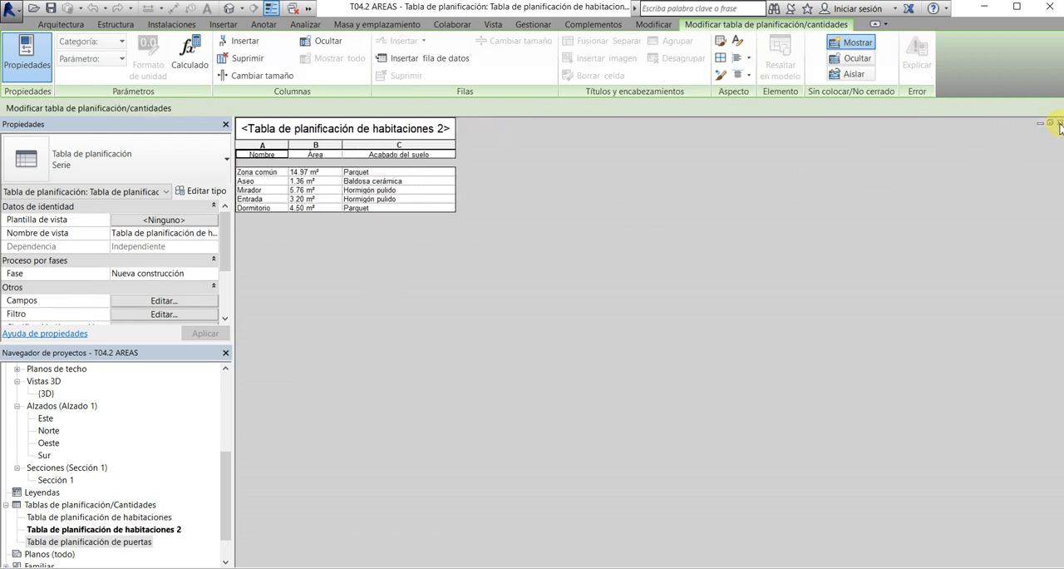
{"action": "left_click", "coordinate": [1060, 124]}
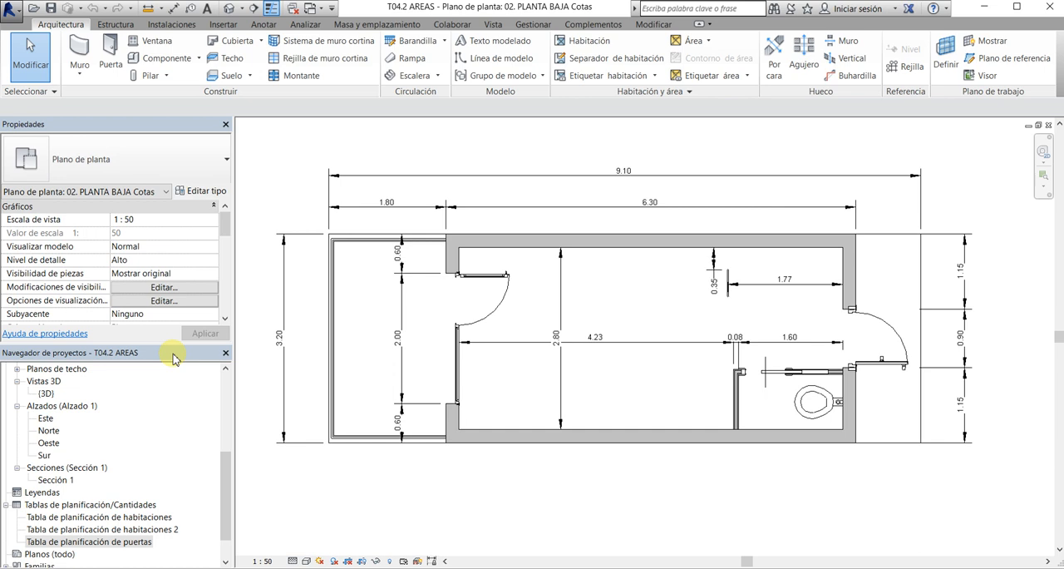
Delete the existing door schedule, Tabla de planificación de puertas, from the project
{"action": "right_click", "coordinate": [131, 543]}
{"action": "left_click", "coordinate": [249, 443]}
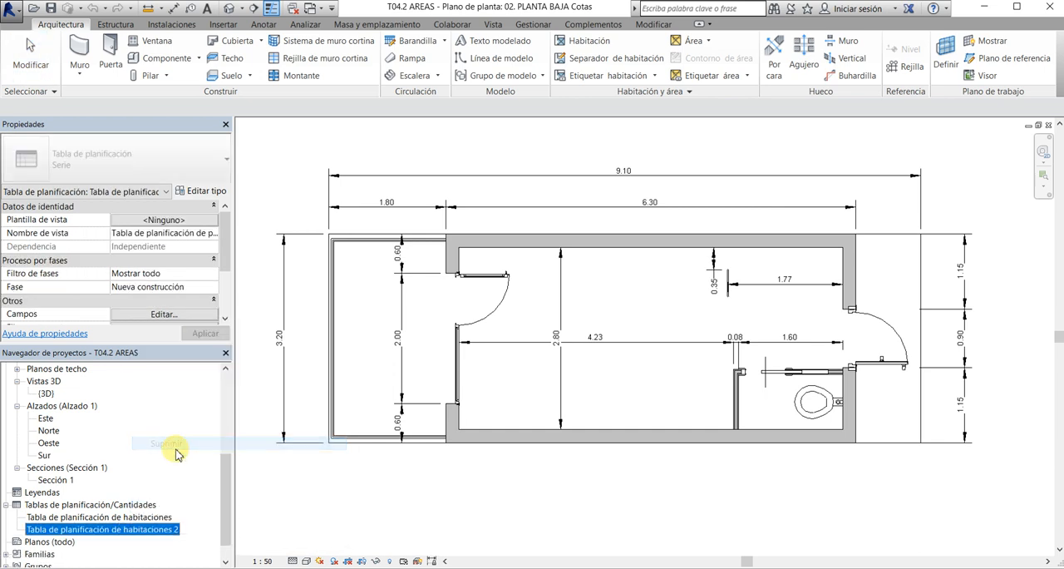
{"action": "left_click", "coordinate": [349, 495]}
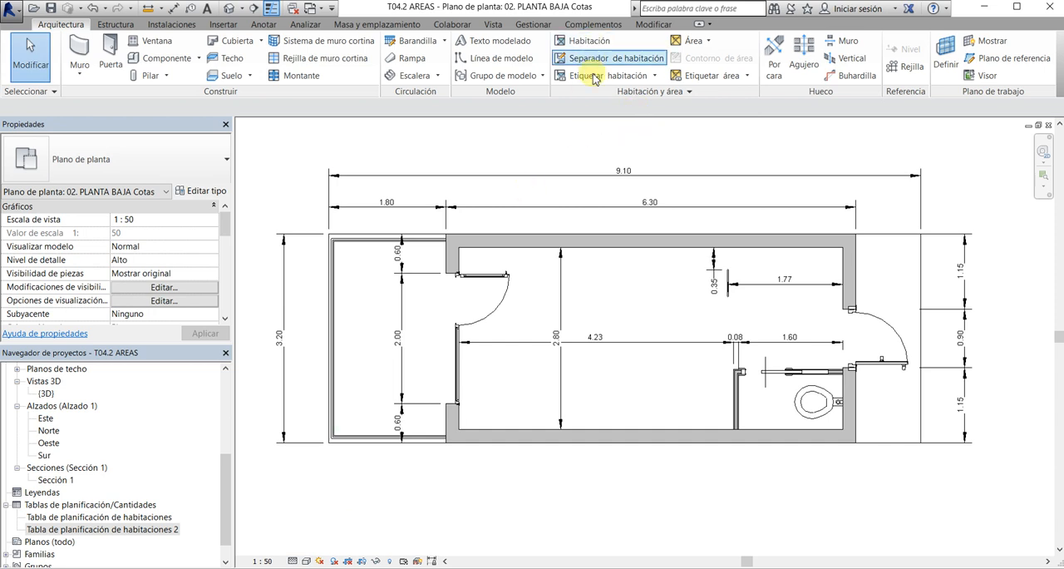
Create a new schedule of building components for the Puertas category, keeping the Arquitectura filter and the Nueva construcción phase
{"action": "left_click", "coordinate": [493, 25]}
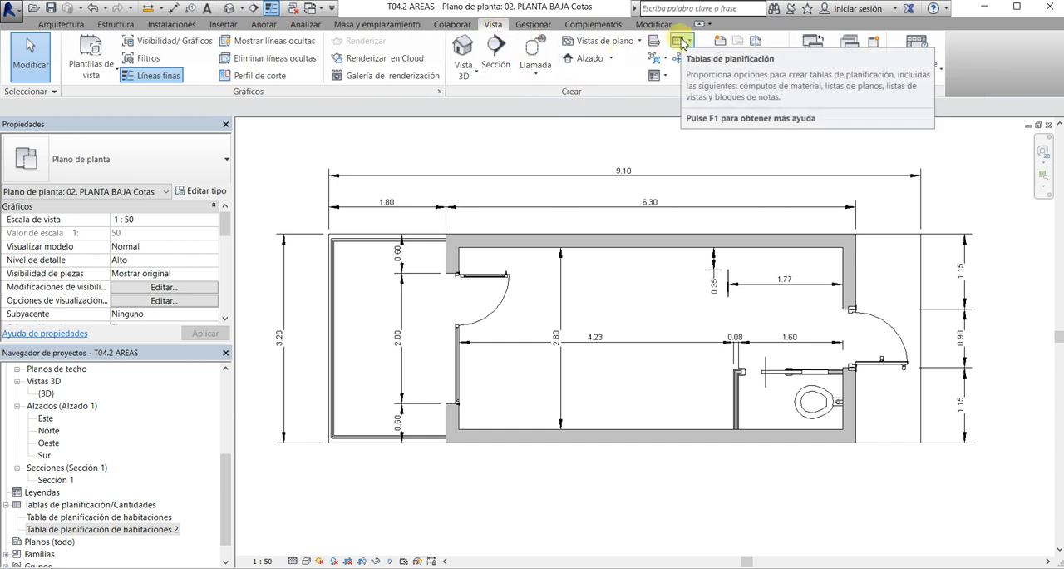
{"action": "left_click", "coordinate": [682, 43]}
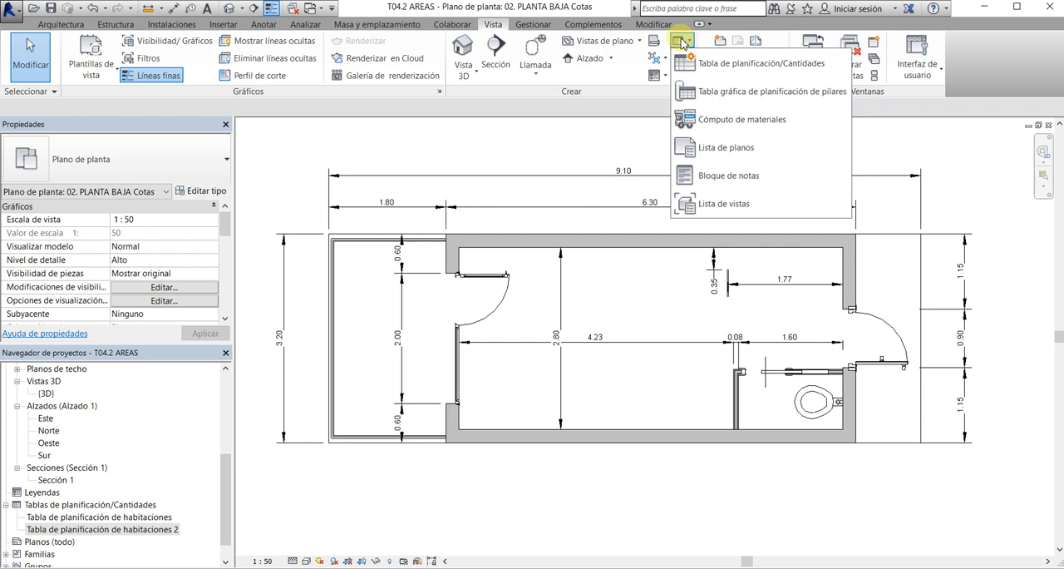
{"action": "left_click", "coordinate": [714, 63]}
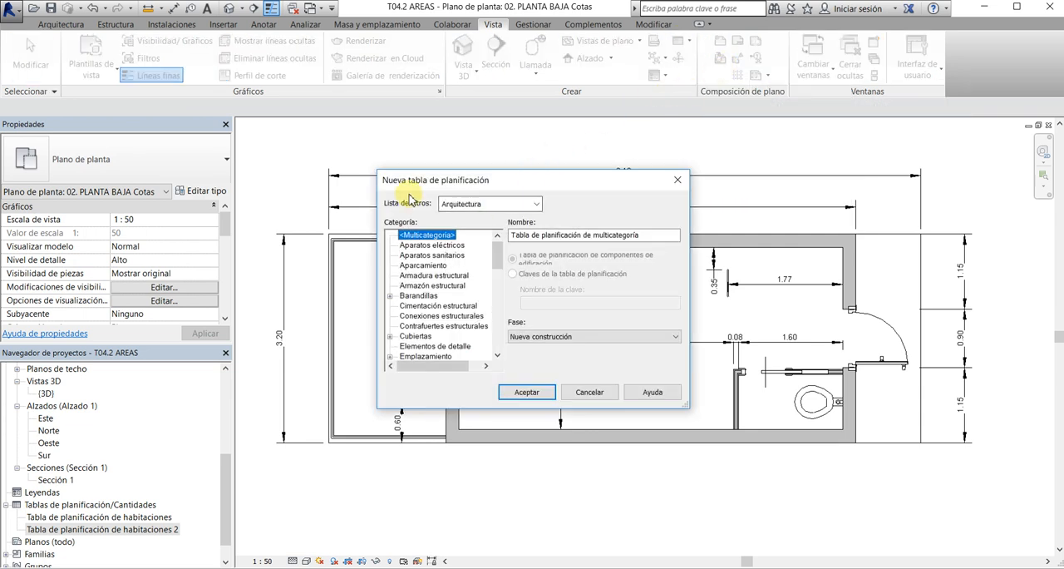
{"action": "left_click", "coordinate": [536, 204]}
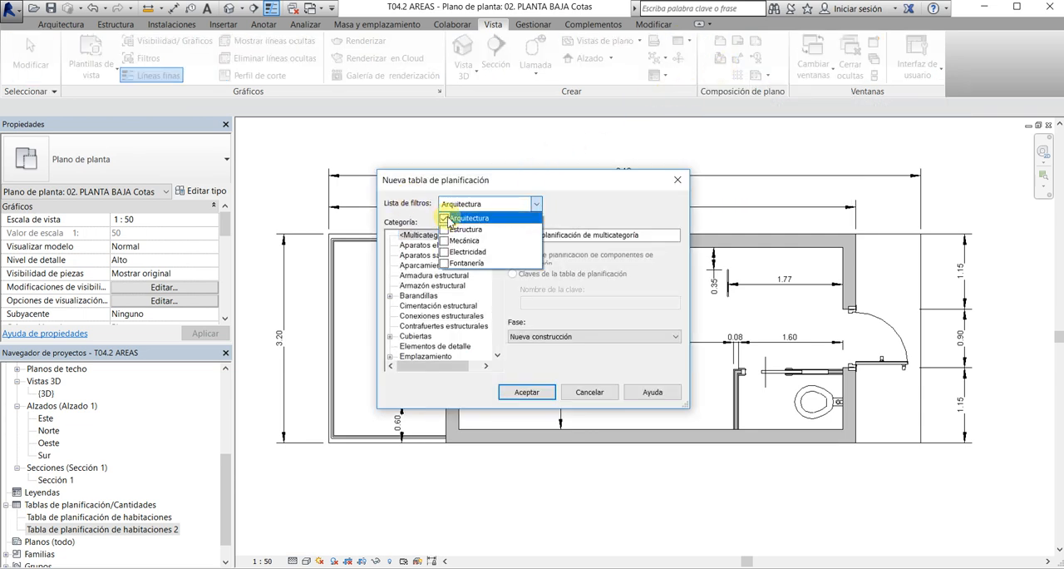
{"action": "left_click", "coordinate": [537, 207]}
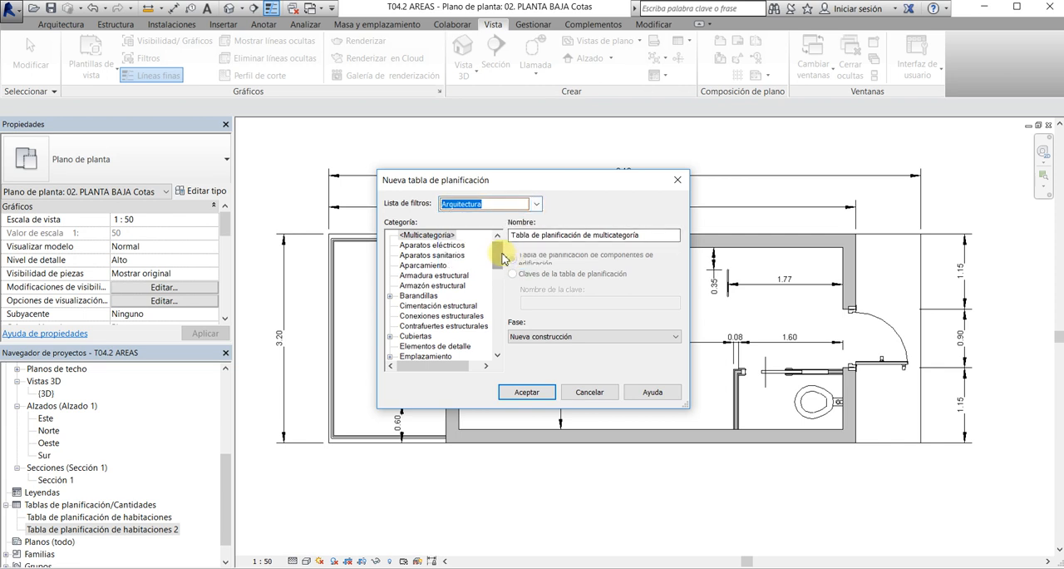
{"action": "left_click_drag", "start_coordinate": [497, 256], "coordinate": [480, 313]}
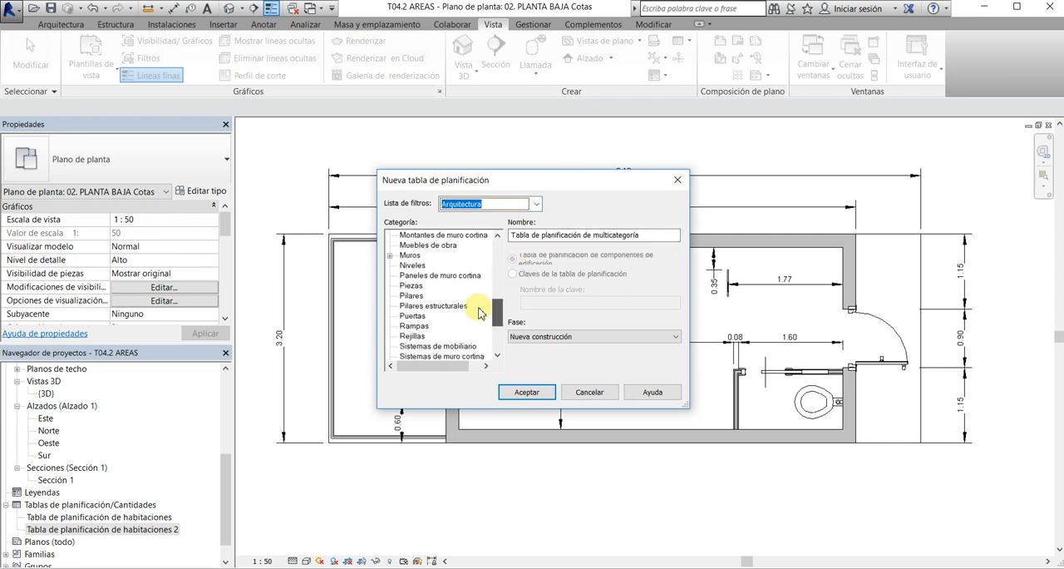
{"action": "left_click", "coordinate": [413, 316]}
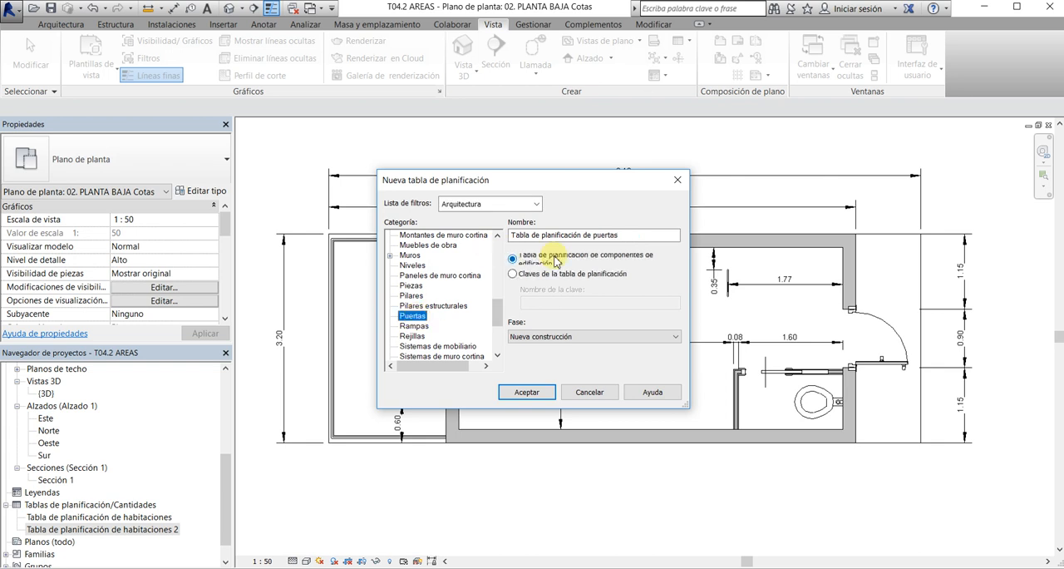
{"action": "left_click", "coordinate": [519, 394]}
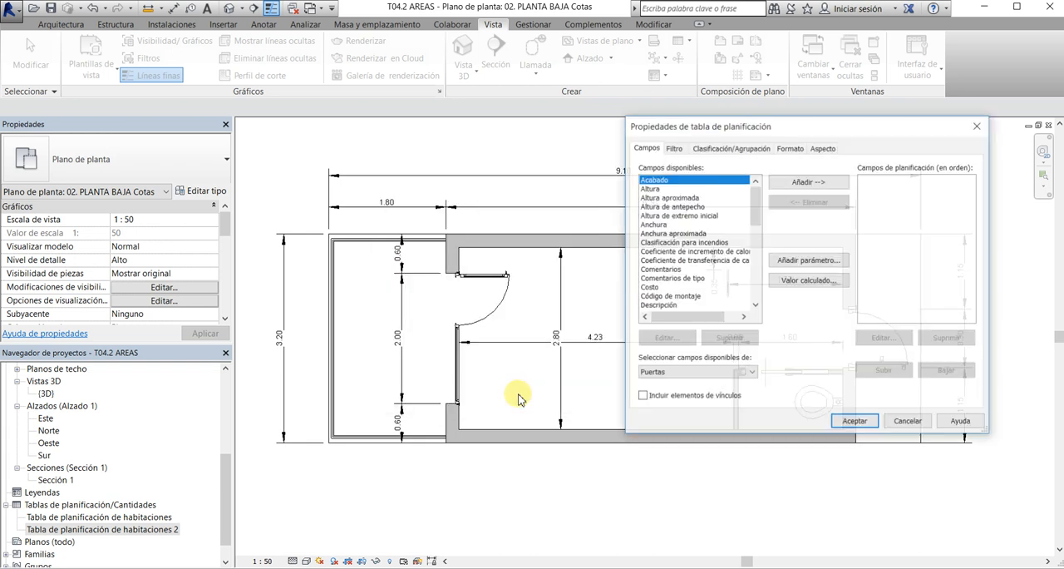
Add the fields Tipo, Altura and Anchura to the new door schedule, in that order
{"action": "left_click_drag", "start_coordinate": [795, 129], "coordinate": [735, 133]}
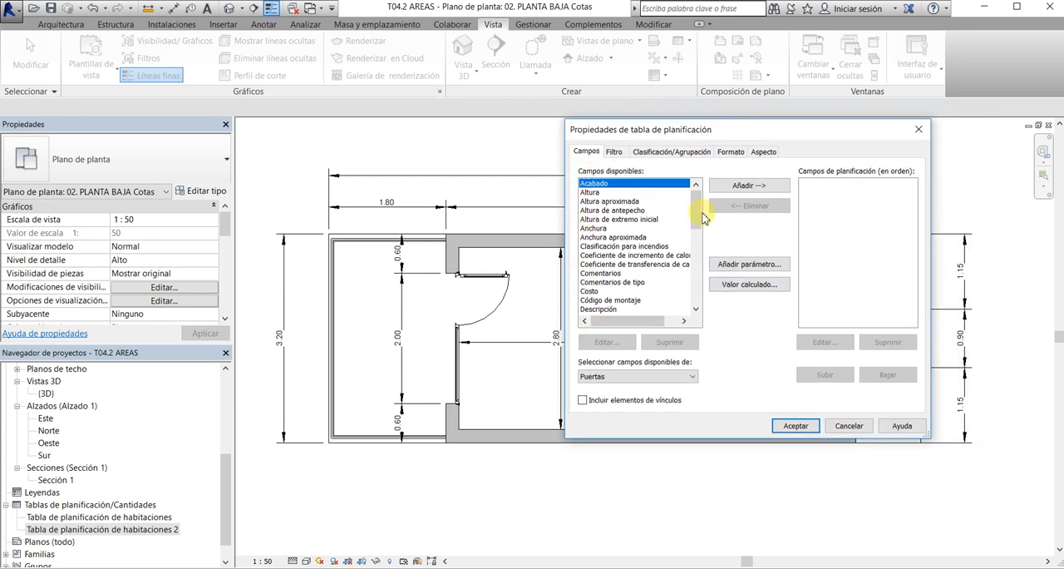
{"action": "left_click_drag", "start_coordinate": [696, 210], "coordinate": [692, 275]}
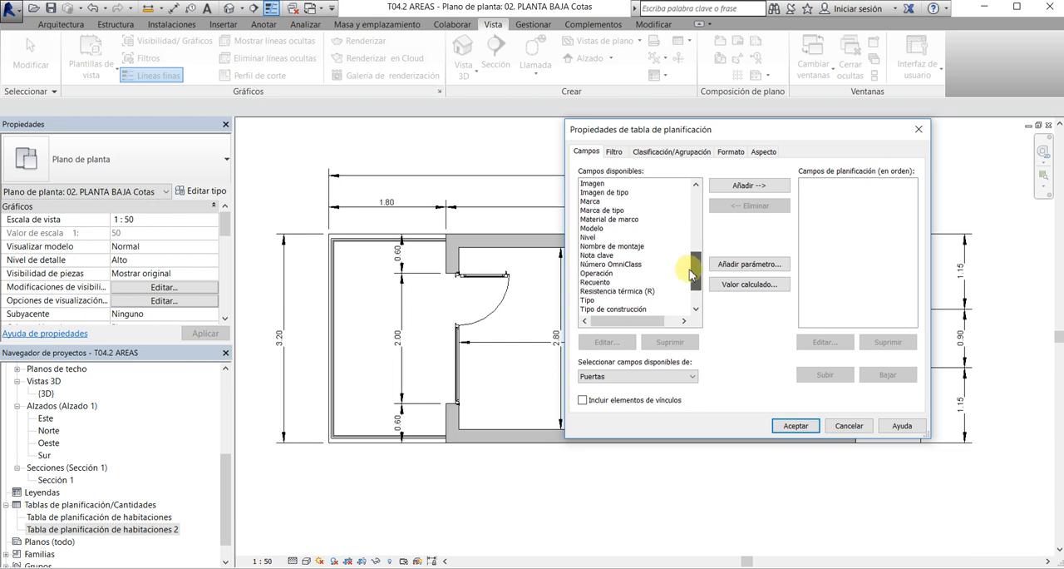
{"action": "left_click", "coordinate": [607, 299]}
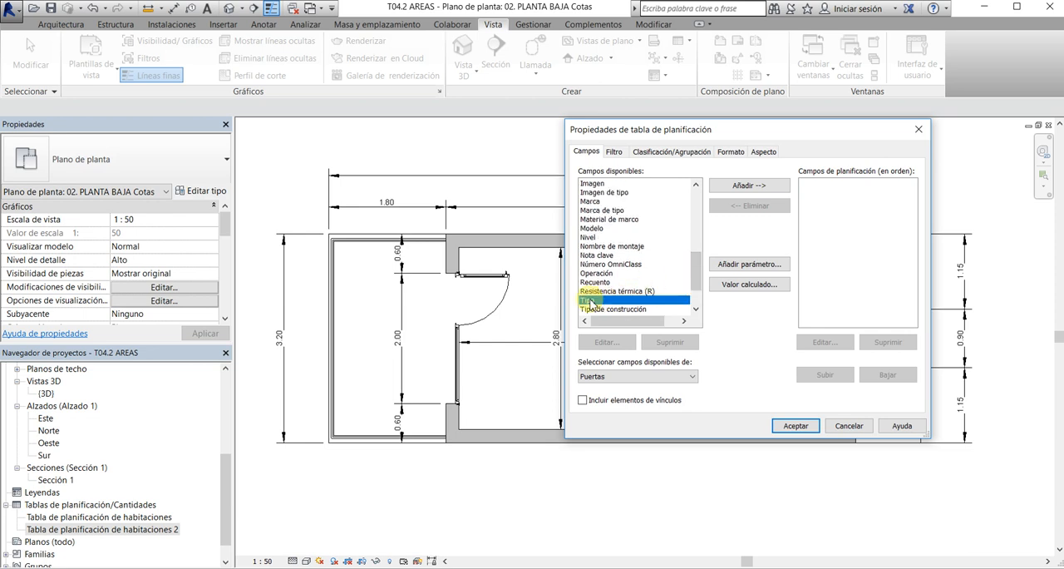
{"action": "left_click", "coordinate": [729, 186]}
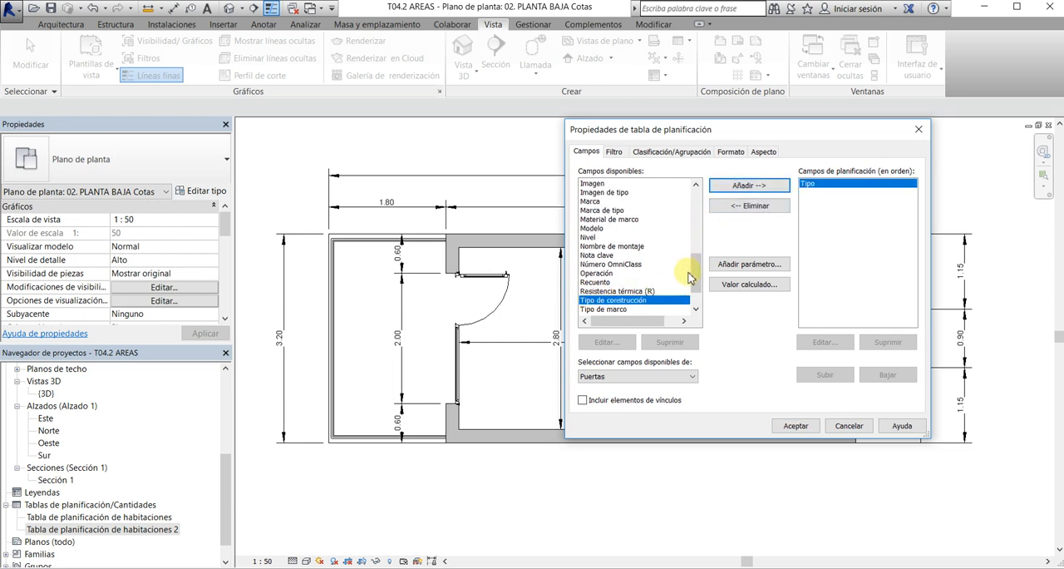
{"action": "left_click_drag", "start_coordinate": [690, 276], "coordinate": [694, 207]}
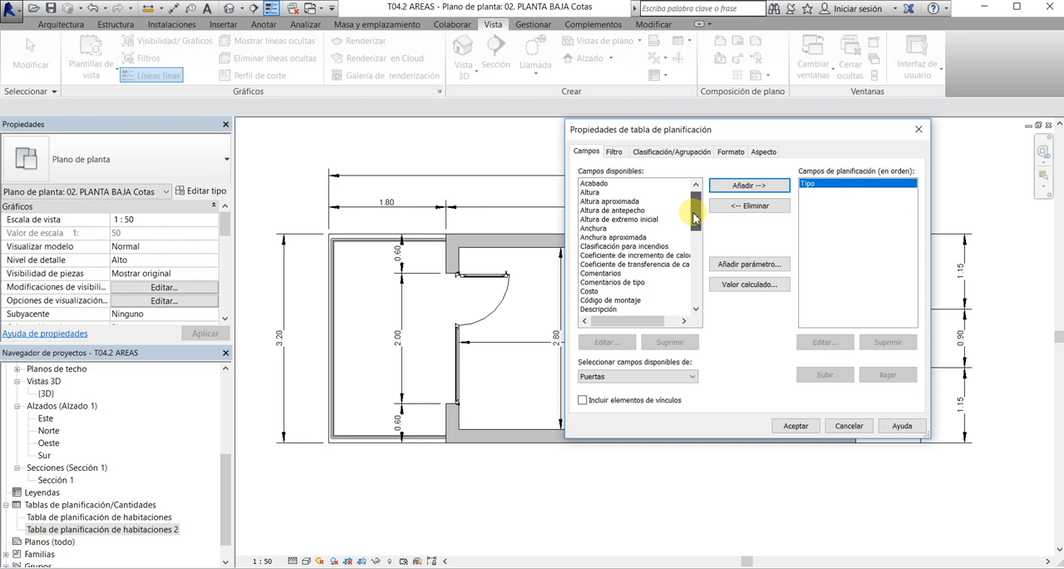
{"action": "left_click", "coordinate": [591, 193]}
{"action": "left_click", "coordinate": [748, 185]}
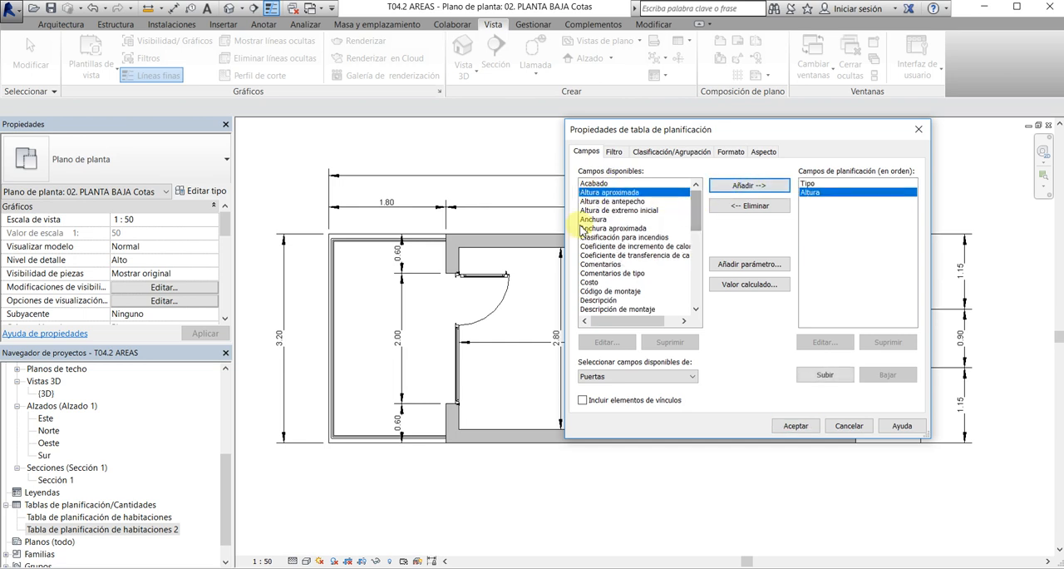
{"action": "left_click", "coordinate": [592, 218]}
{"action": "left_click", "coordinate": [736, 184]}
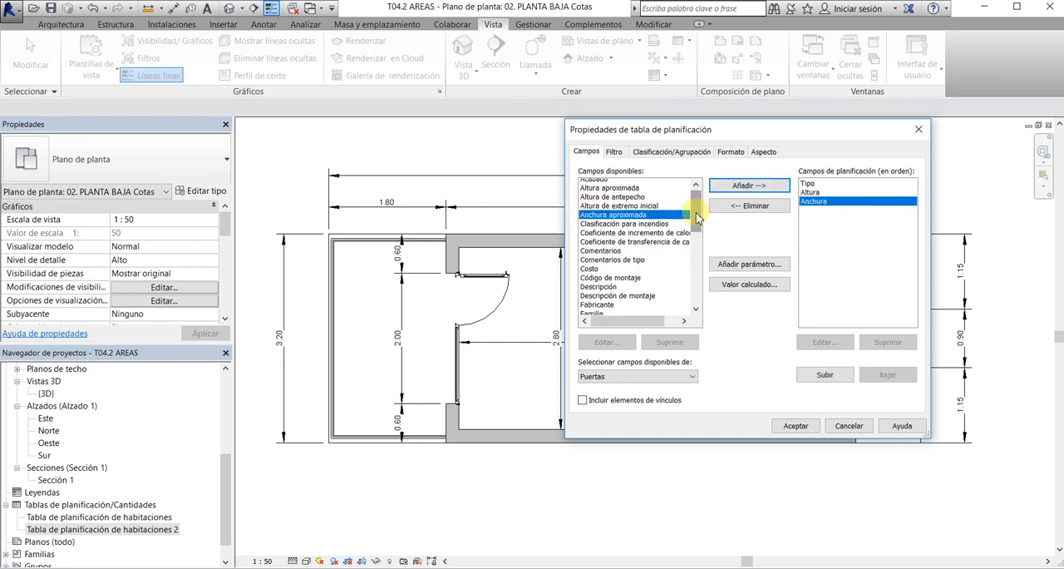
Finish the door schedule with Recuento as its last field, and widen the Tipo column to fit its texts
{"action": "left_click_drag", "start_coordinate": [693, 212], "coordinate": [685, 273]}
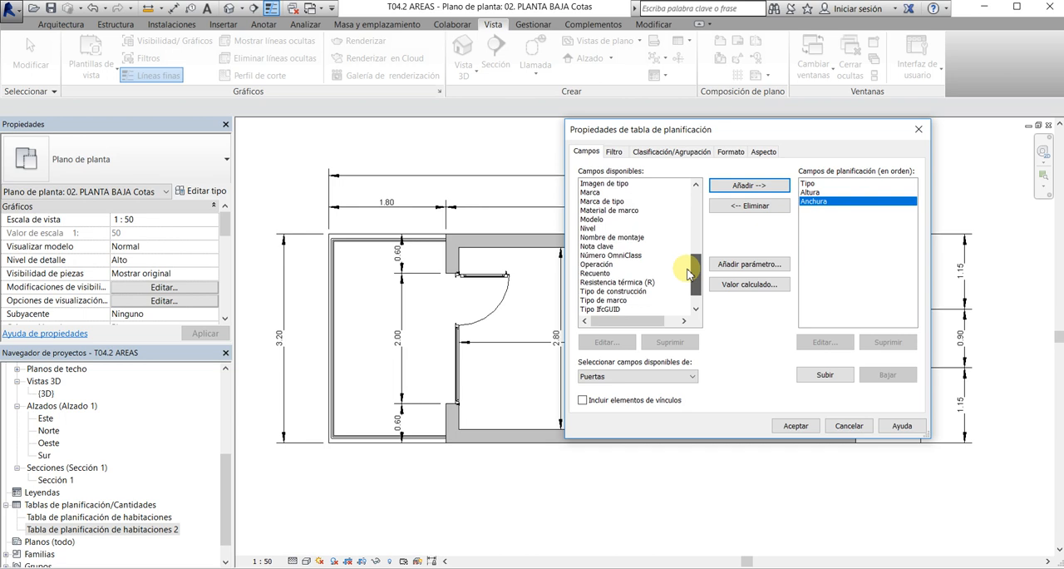
{"action": "left_click", "coordinate": [597, 274]}
{"action": "left_click", "coordinate": [744, 183]}
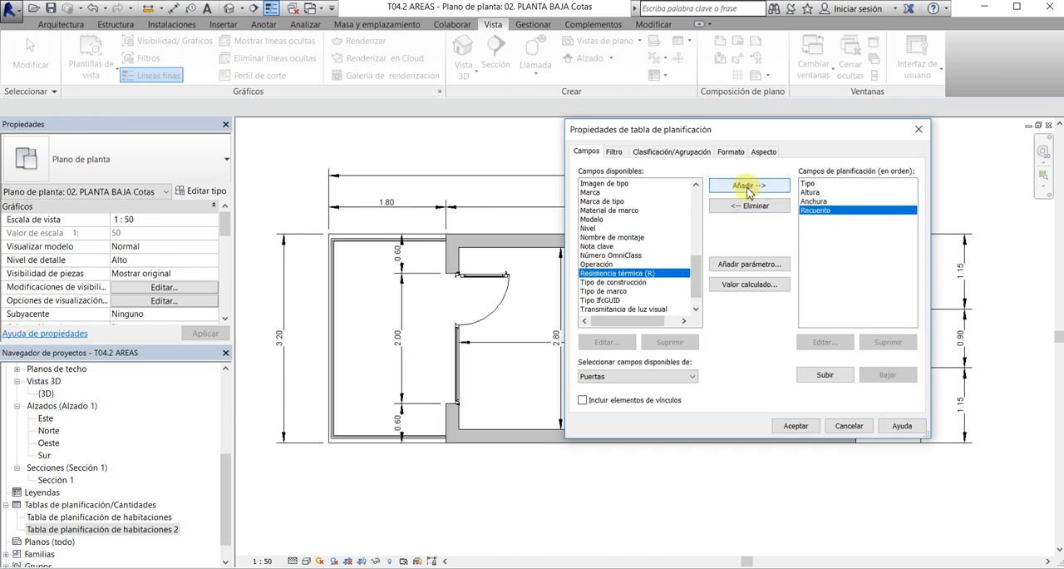
{"action": "left_click", "coordinate": [790, 425]}
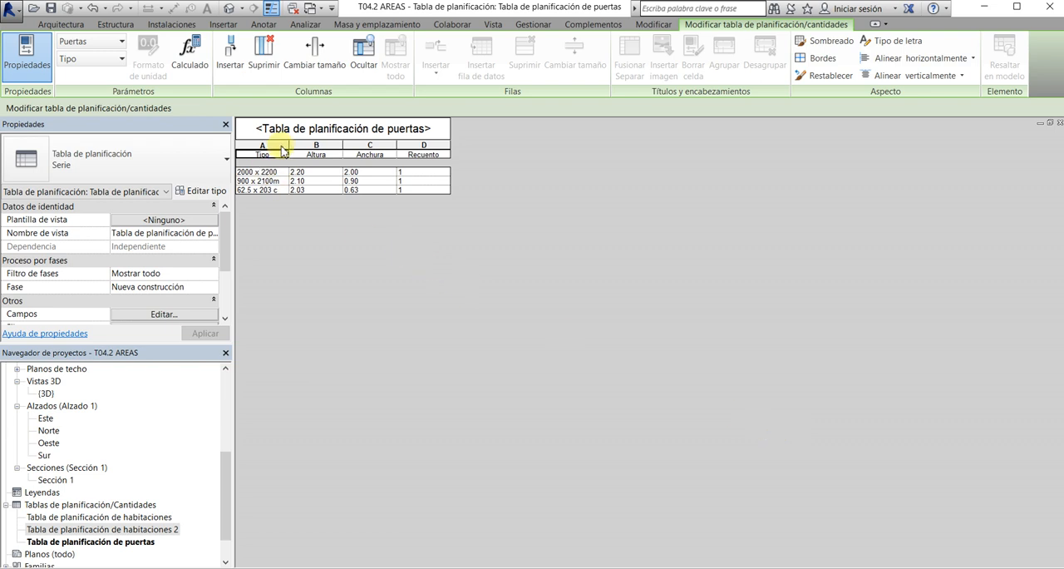
{"action": "left_click_drag", "start_coordinate": [288, 147], "coordinate": [334, 147]}
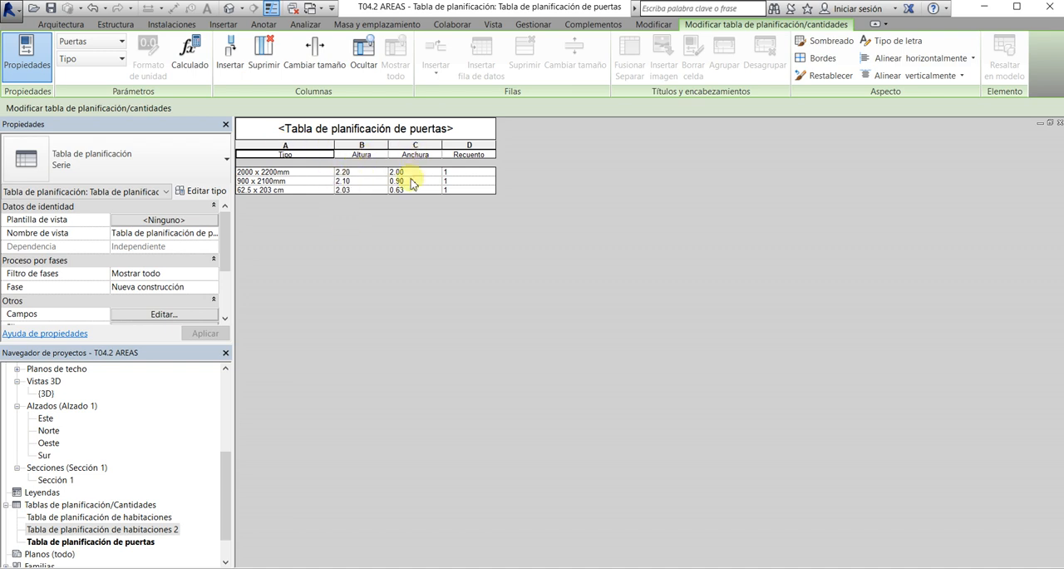
Replace the Tipo field of the door schedule with Familia, placed first in the field order
{"action": "left_click", "coordinate": [149, 316]}
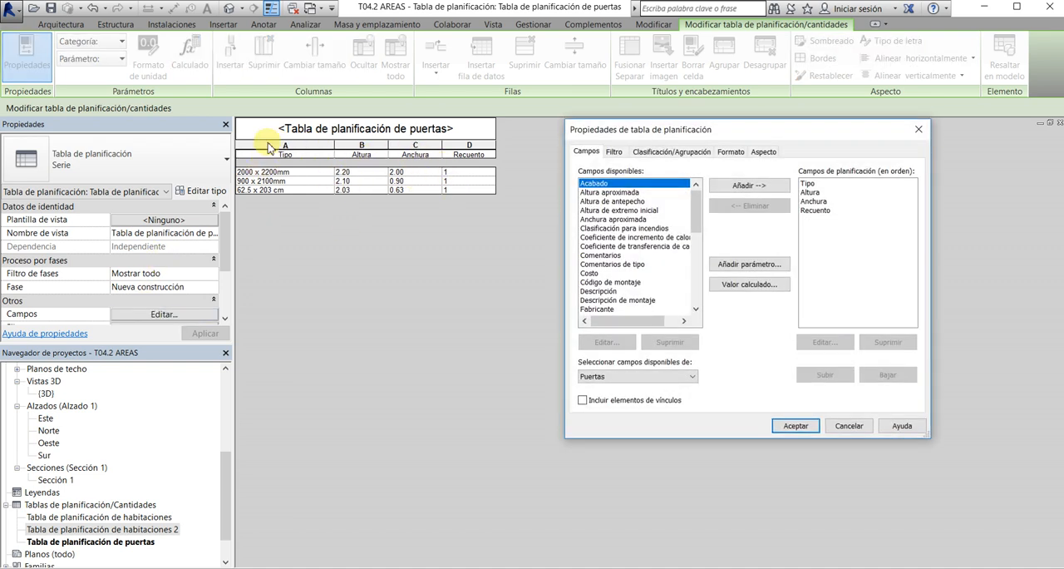
{"action": "left_click", "coordinate": [805, 184]}
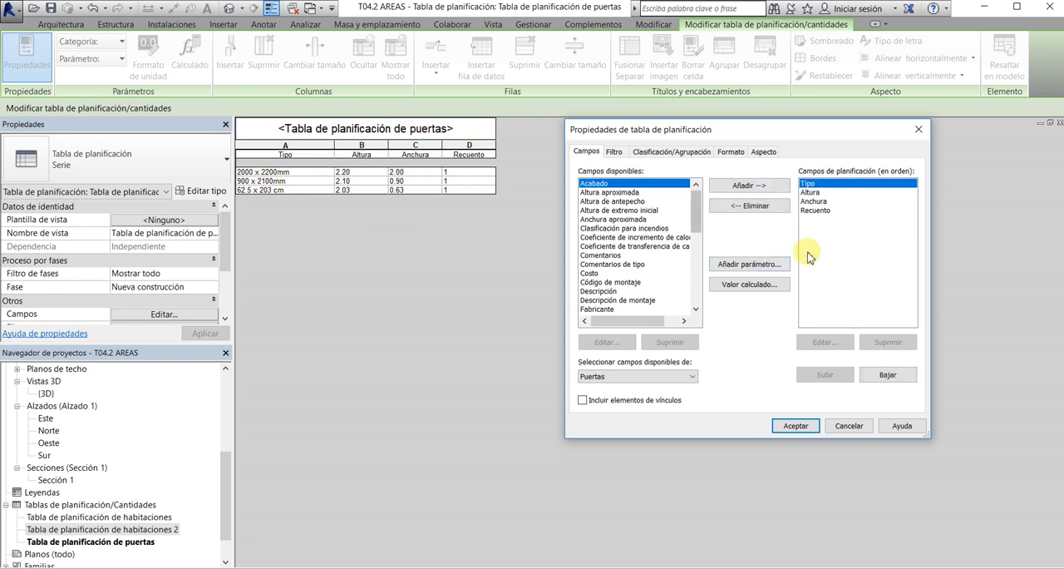
{"action": "left_click", "coordinate": [750, 205]}
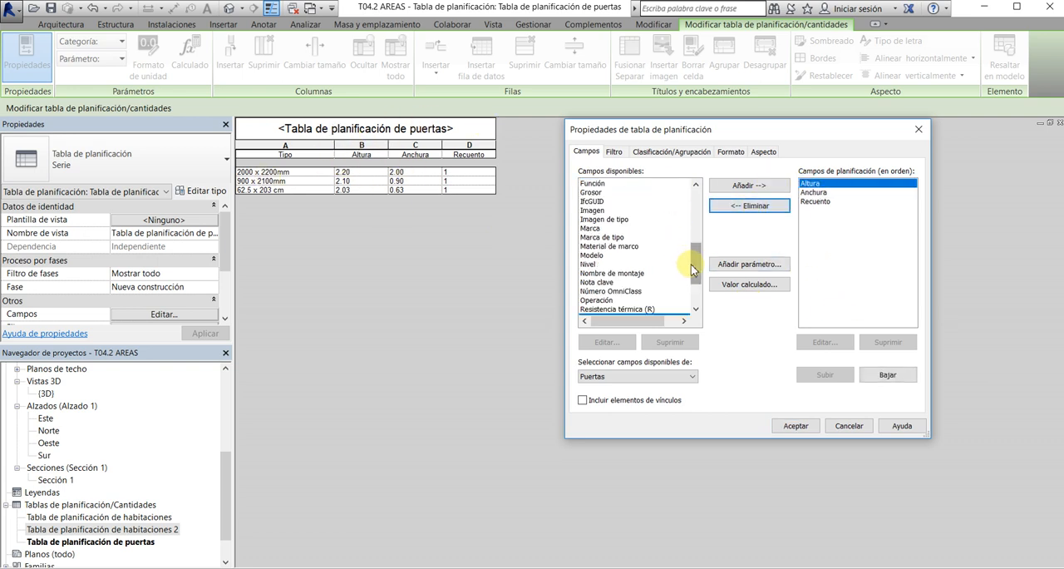
{"action": "left_click_drag", "start_coordinate": [694, 269], "coordinate": [691, 231]}
{"action": "left_click", "coordinate": [592, 210]}
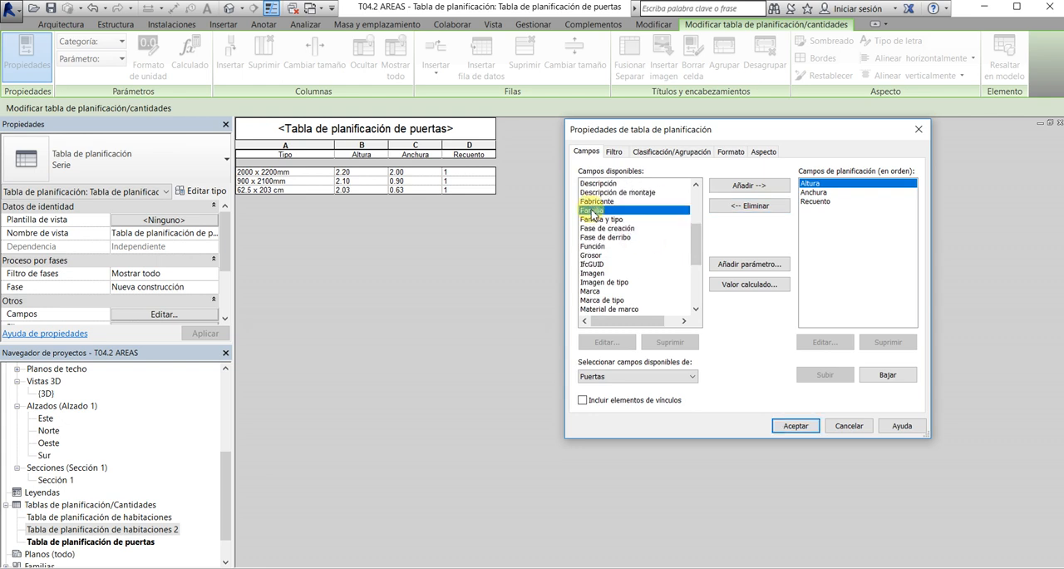
{"action": "left_click", "coordinate": [763, 186]}
{"action": "left_click", "coordinate": [805, 375]}
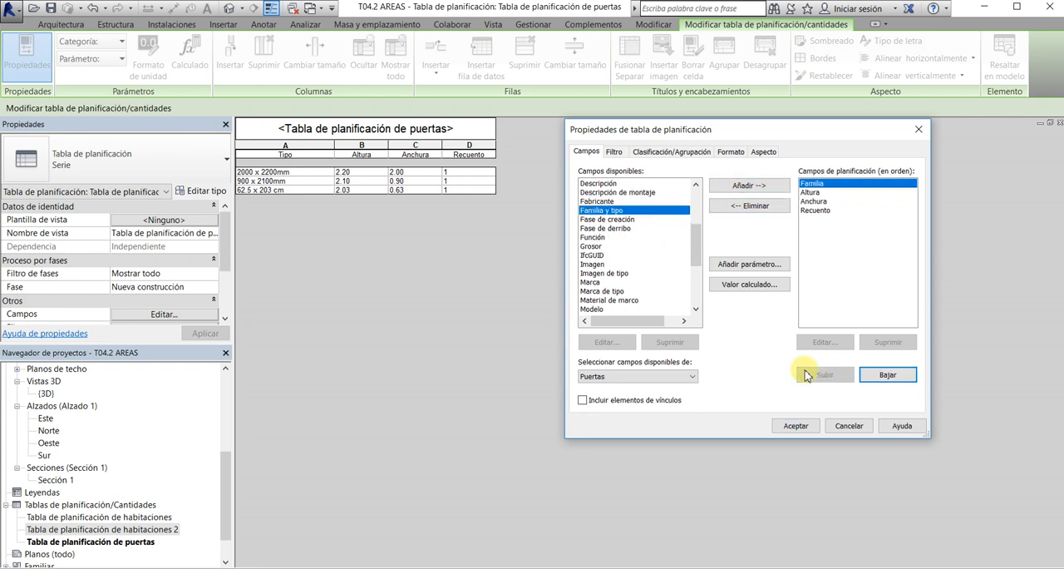
{"action": "left_click", "coordinate": [788, 425]}
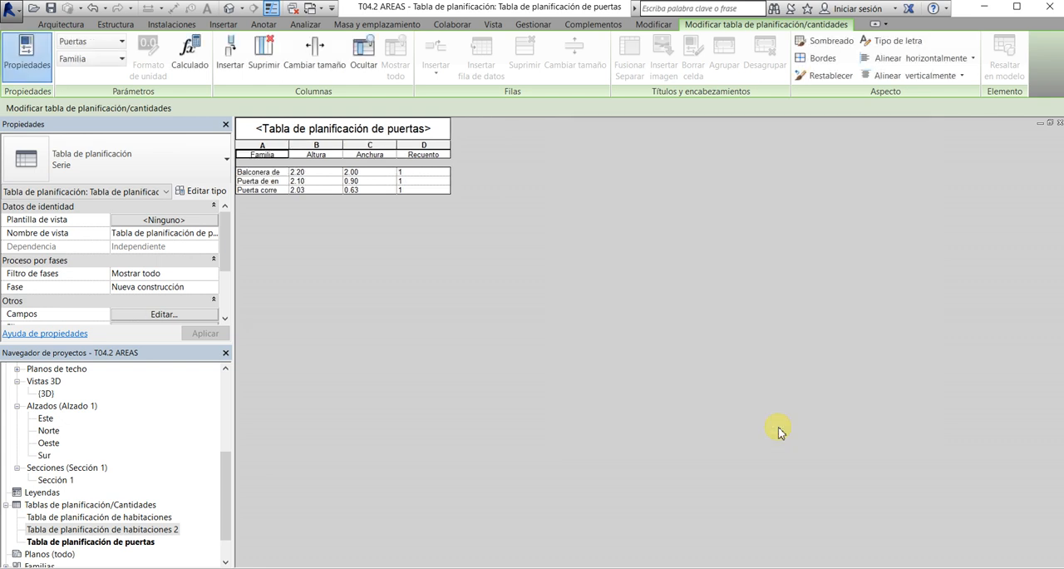
Widen the Familia column of the door schedule to fit its texts and set the font size of all columns to 2 mm
{"action": "left_click", "coordinate": [293, 145]}
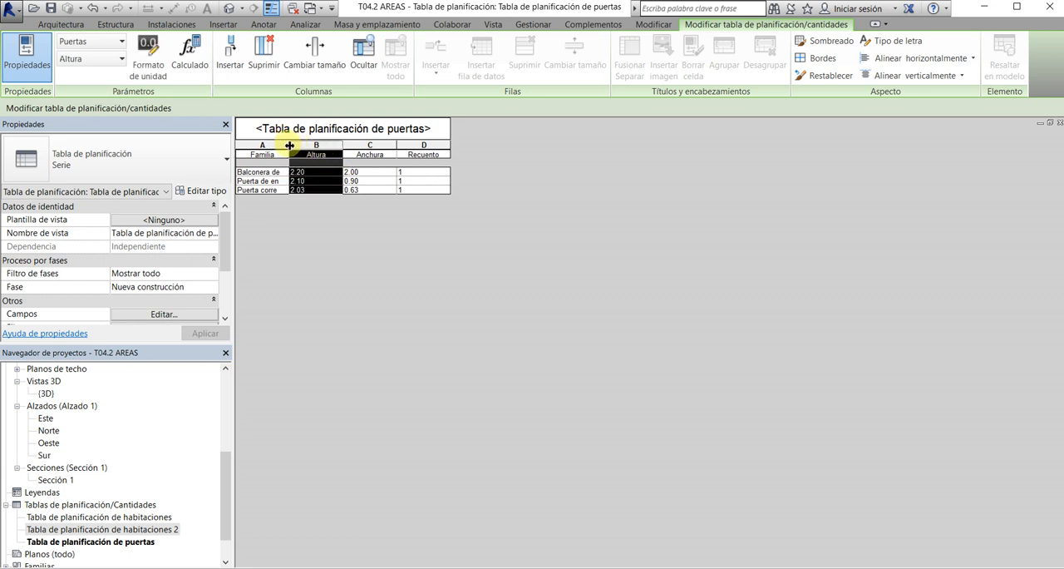
{"action": "left_click_drag", "start_coordinate": [289, 145], "coordinate": [398, 150]}
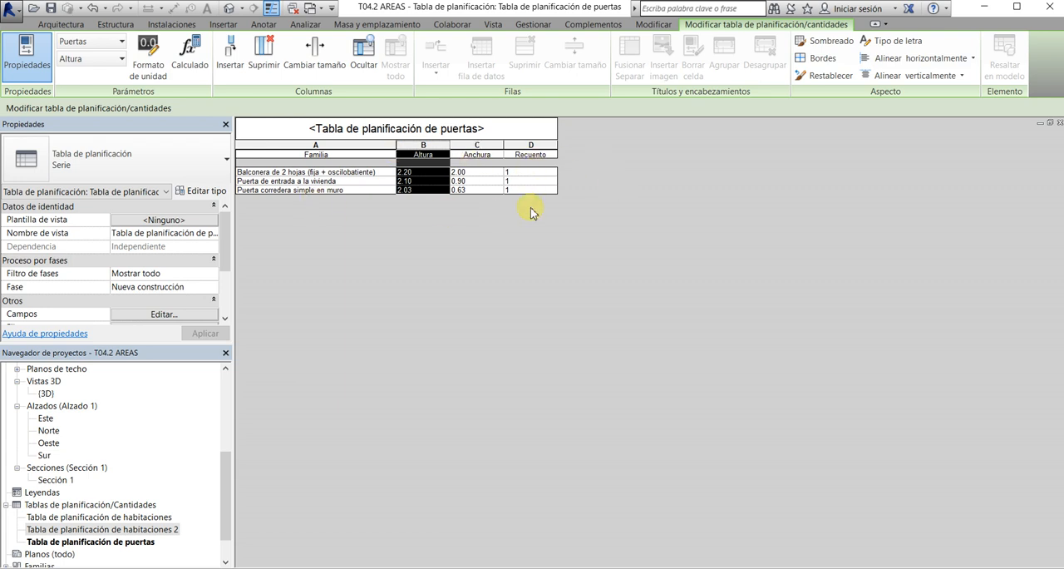
{"action": "left_click_drag", "start_coordinate": [337, 147], "coordinate": [532, 151]}
{"action": "left_click", "coordinate": [902, 40]}
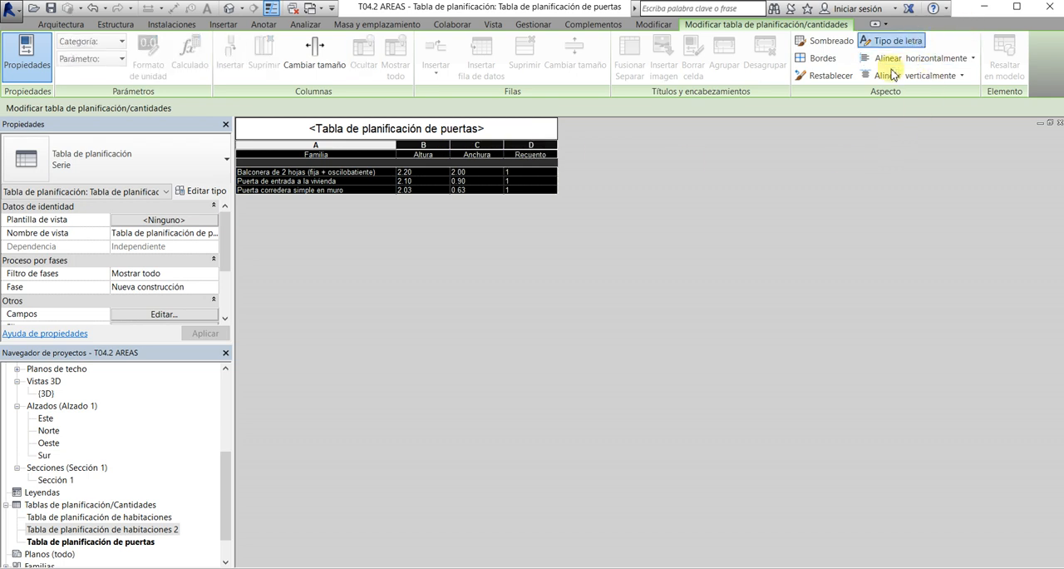
{"action": "left_click_drag", "start_coordinate": [499, 264], "coordinate": [469, 264]}
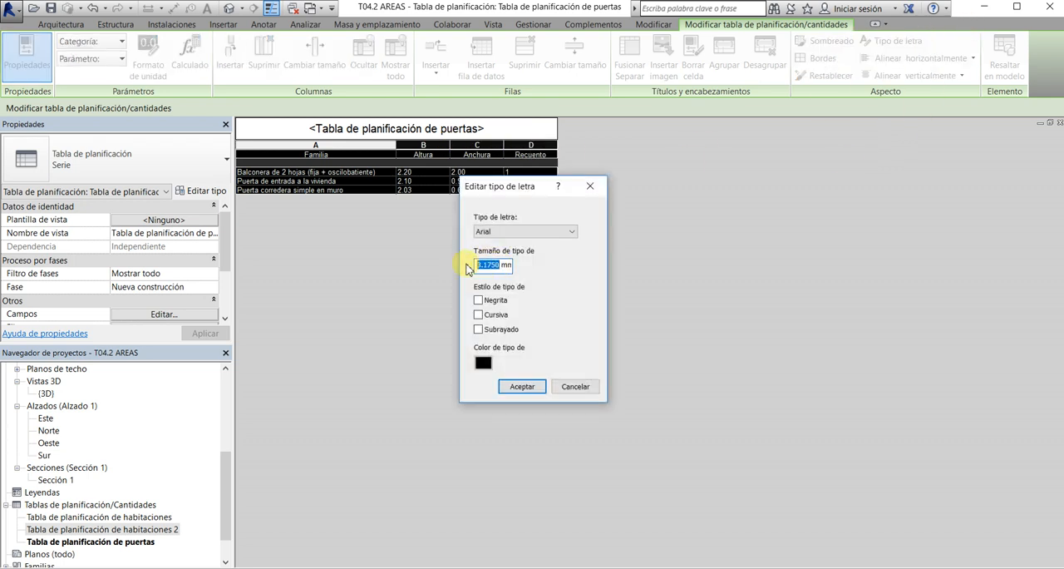
{"action": "type", "text": "2 mm"}
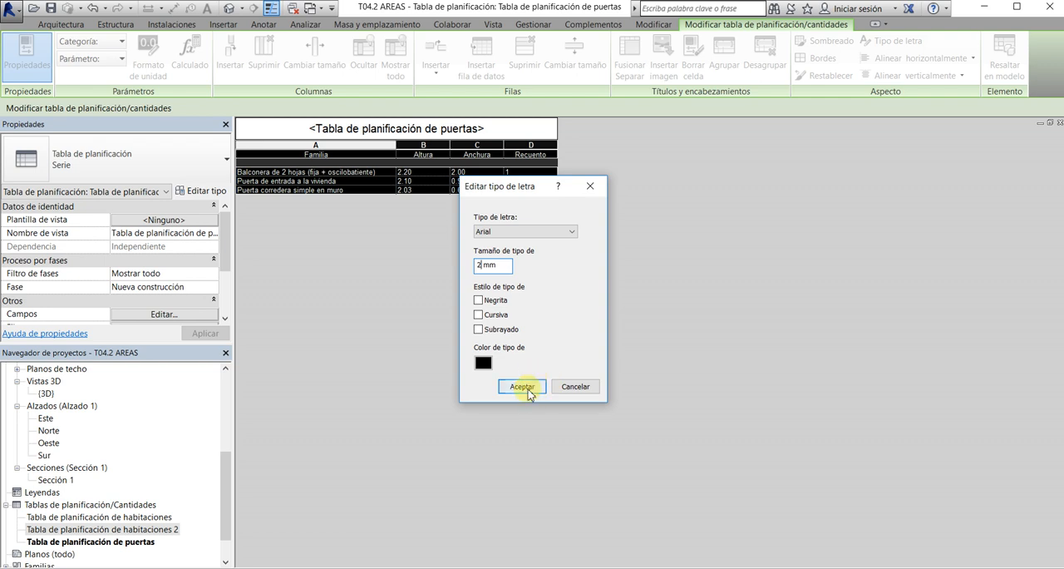
{"action": "left_click", "coordinate": [532, 386]}
Centre the door schedule's columns horizontally, set their vertical alignment, and close the schedule
{"action": "left_click", "coordinate": [914, 58]}
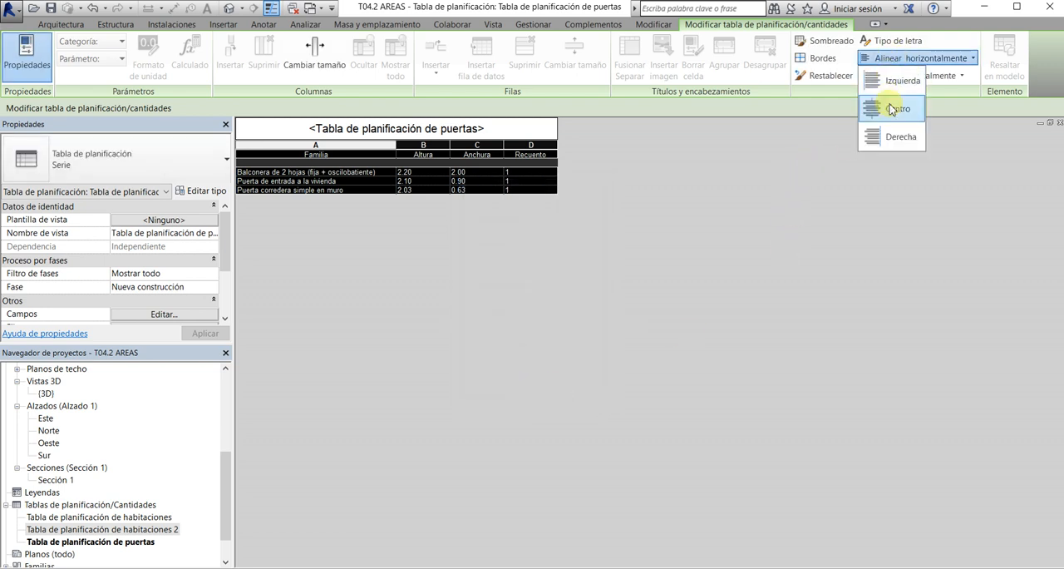
{"action": "left_click", "coordinate": [889, 110]}
{"action": "left_click", "coordinate": [890, 76]}
{"action": "left_click", "coordinate": [891, 100]}
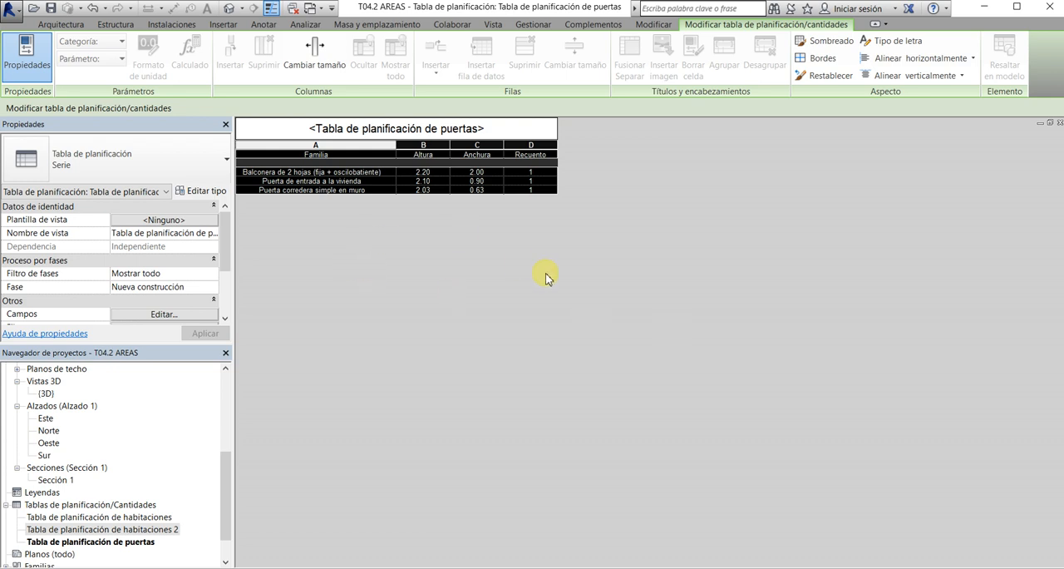
{"action": "left_click", "coordinate": [1059, 124]}
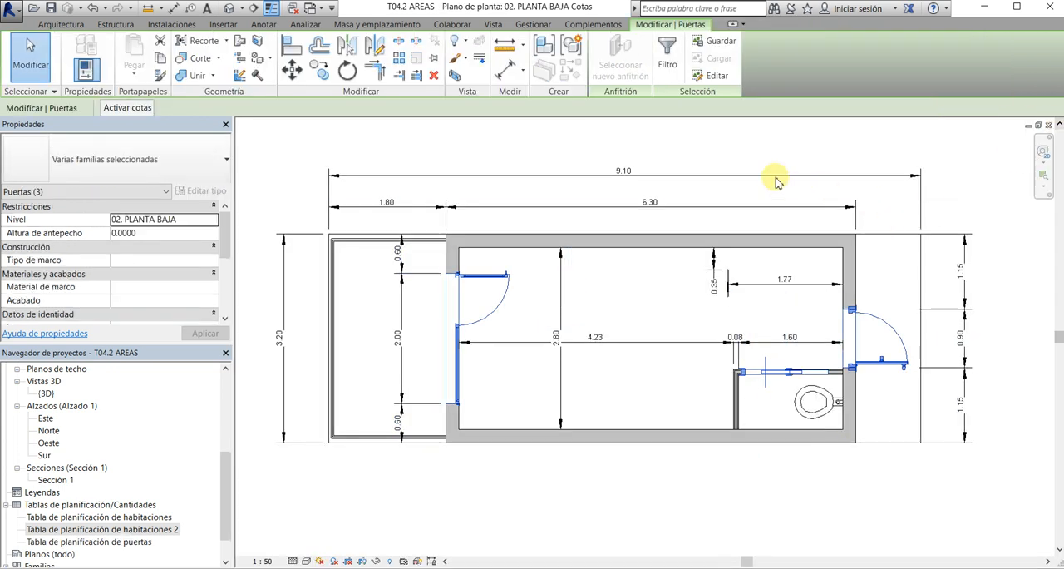
{"action": "left_click", "coordinate": [779, 274]}
{"action": "scroll", "coordinate": [788, 302], "scroll_direction": "down", "scroll_amount": 1}
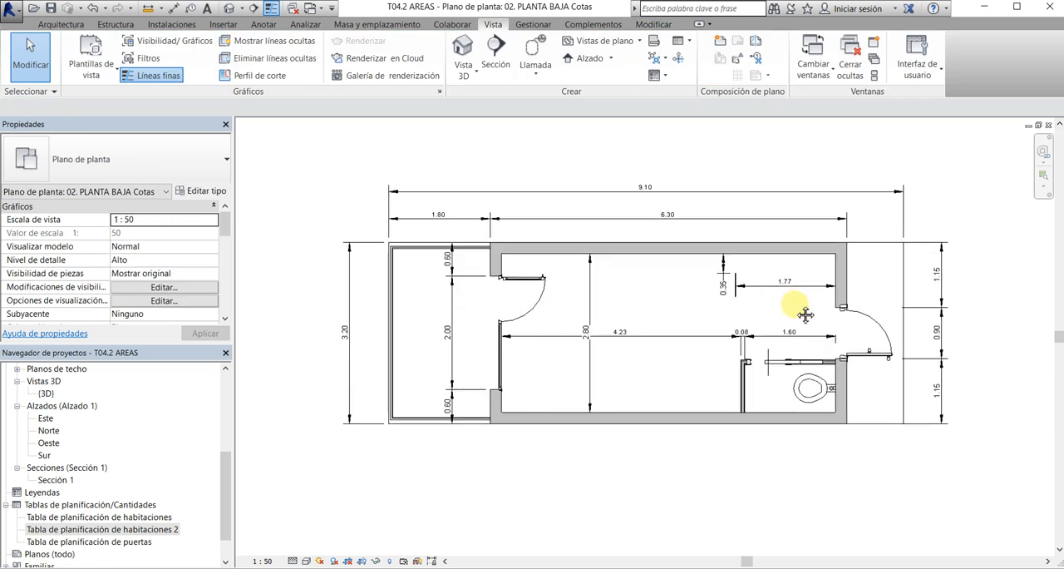
{"action": "middle_click_drag", "start_coordinate": [805, 314], "coordinate": [803, 320]}
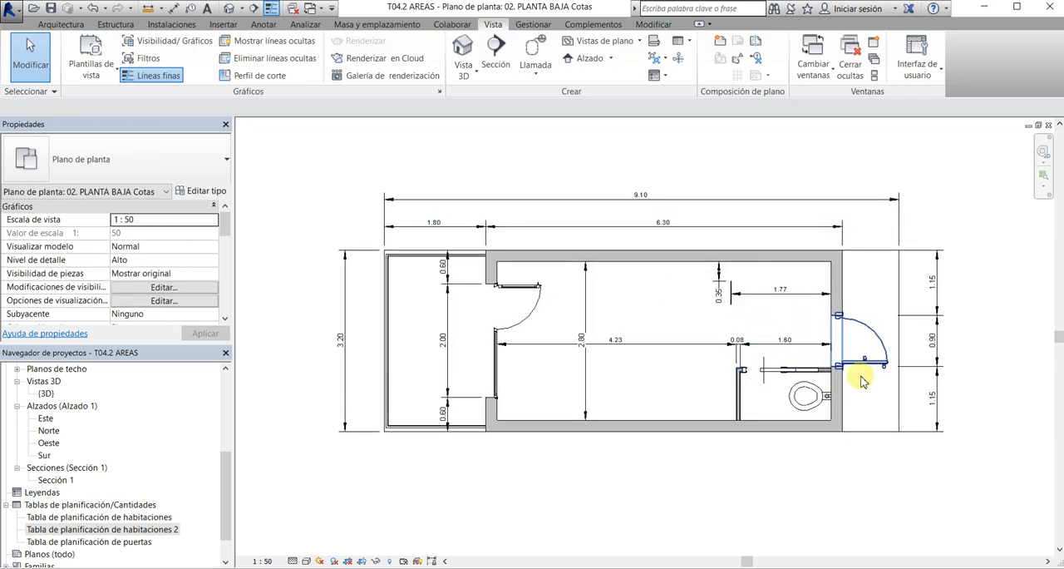
{"action": "left_click", "coordinate": [810, 405]}
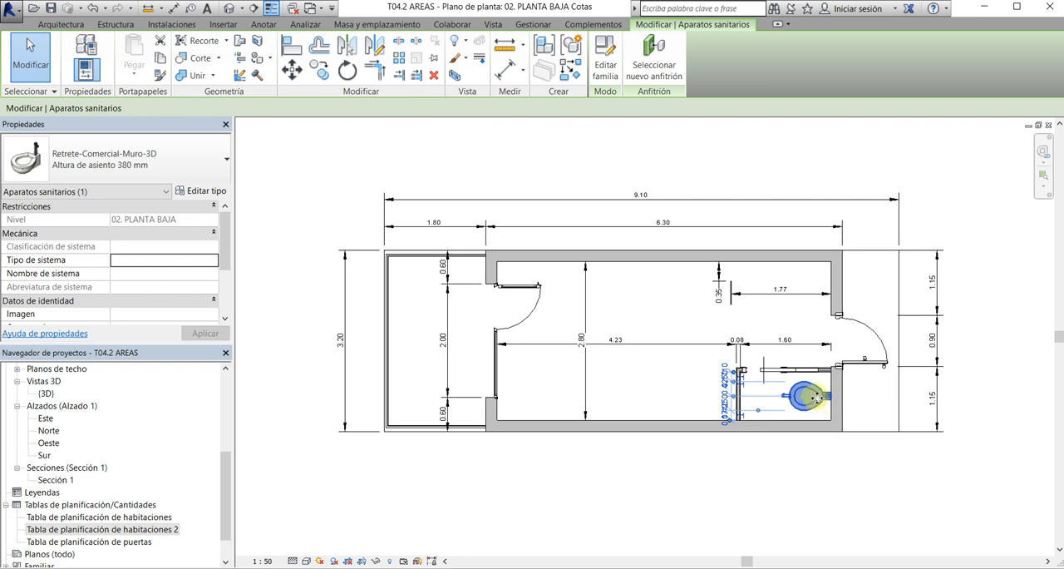
{"action": "left_click", "coordinate": [795, 469]}
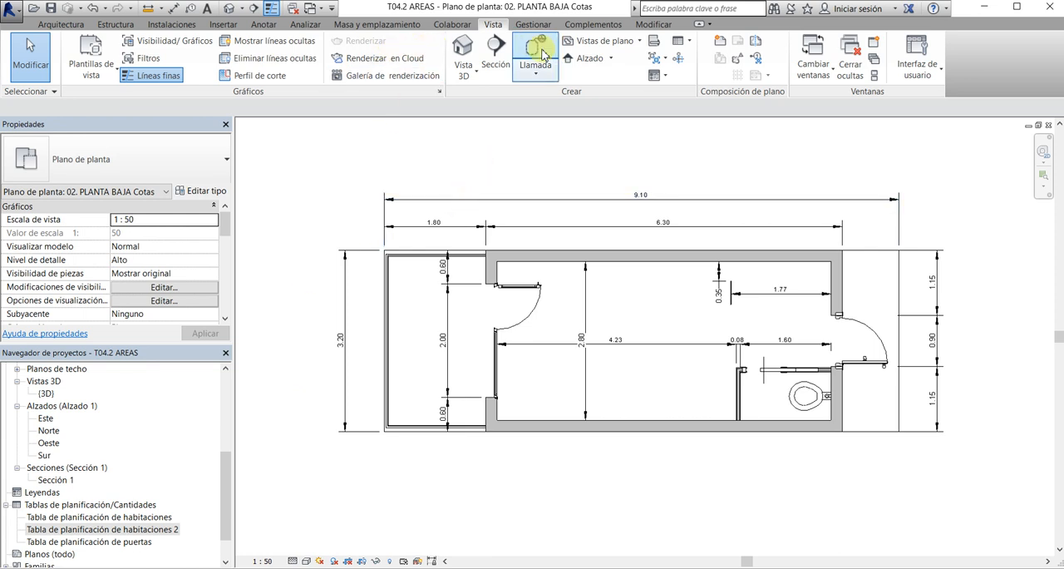
Create a new schedule of building components for the Ventanas category, keeping the Arquitectura filter and the Nueva construcción phase
{"action": "left_click", "coordinate": [683, 45]}
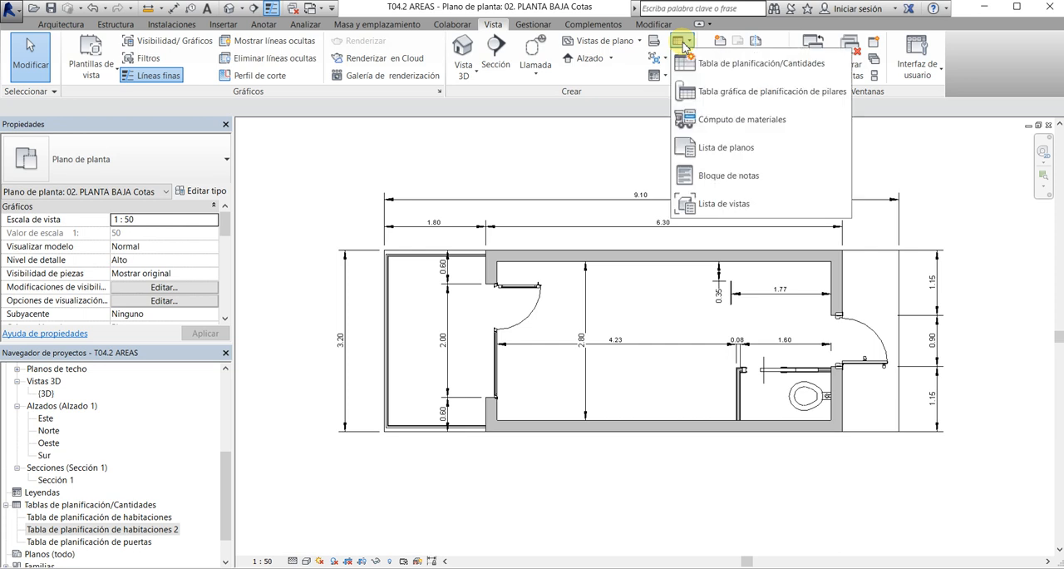
{"action": "left_click", "coordinate": [748, 64]}
{"action": "left_click_drag", "start_coordinate": [496, 248], "coordinate": [497, 348]}
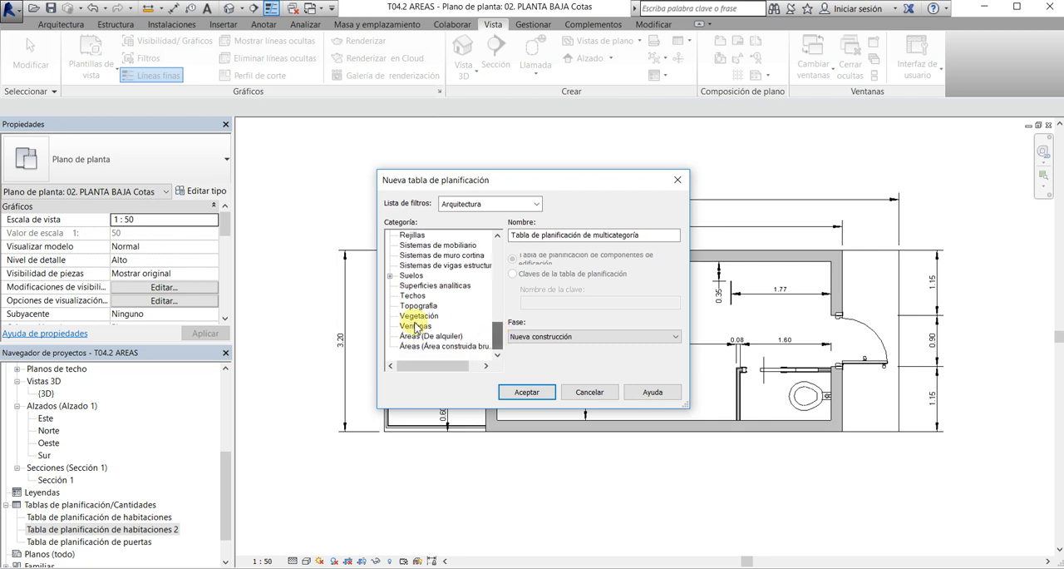
{"action": "left_click", "coordinate": [413, 326]}
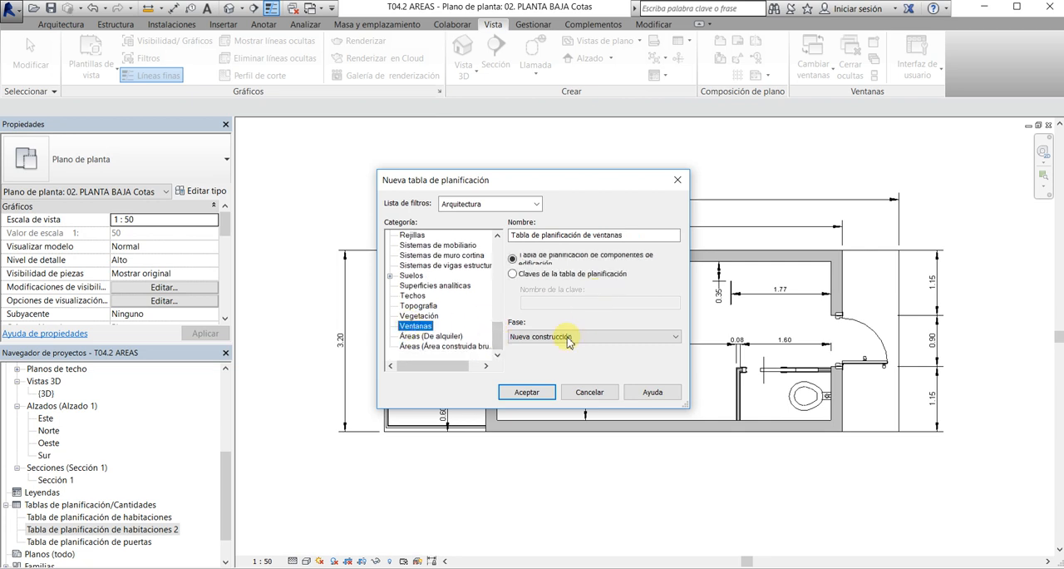
{"action": "left_click", "coordinate": [526, 391]}
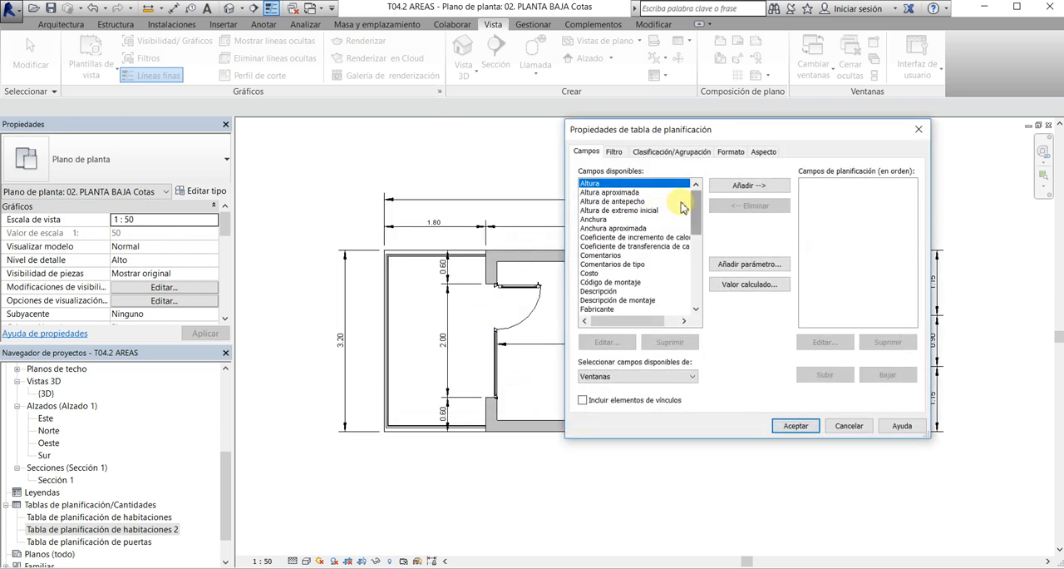
Add the fields Altura, Anchura, Familia and Recuento to the window schedule
{"action": "left_click", "coordinate": [750, 185]}
{"action": "left_click", "coordinate": [595, 211]}
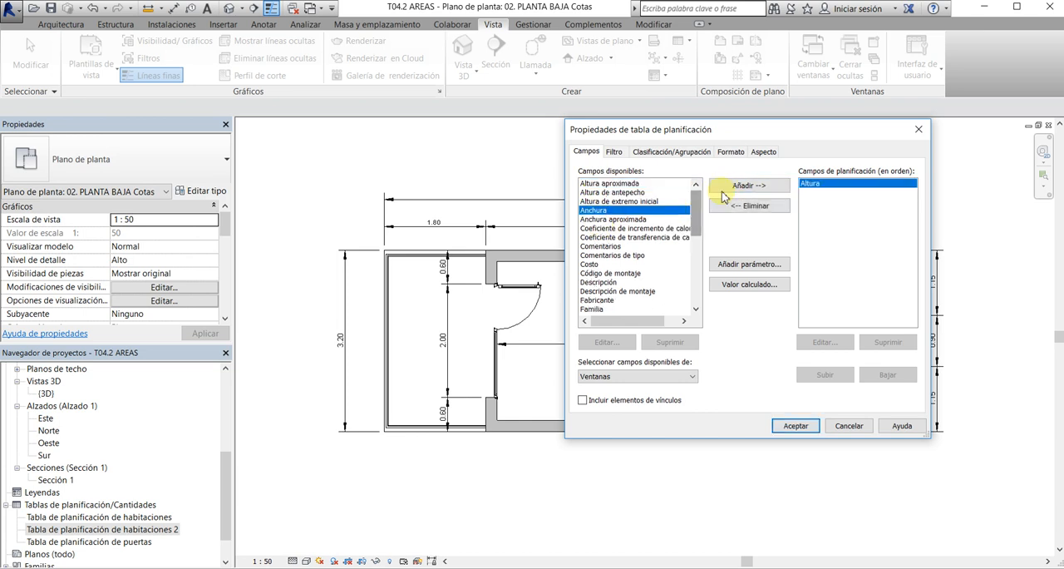
{"action": "left_click", "coordinate": [750, 184]}
{"action": "scroll", "coordinate": [697, 219], "scroll_direction": "down", "scroll_amount": 3}
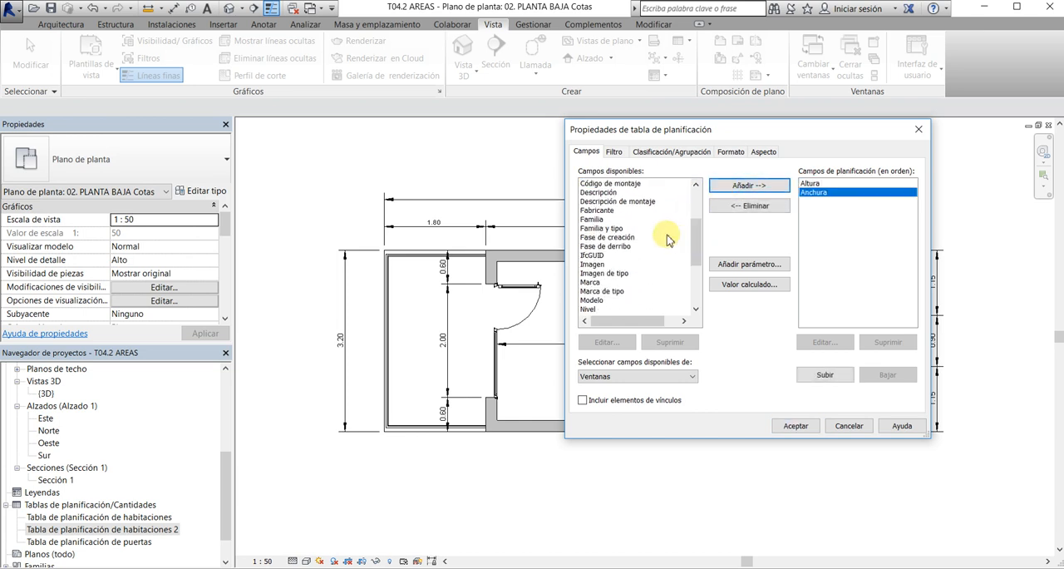
{"action": "left_click", "coordinate": [594, 219]}
{"action": "left_click", "coordinate": [747, 185]}
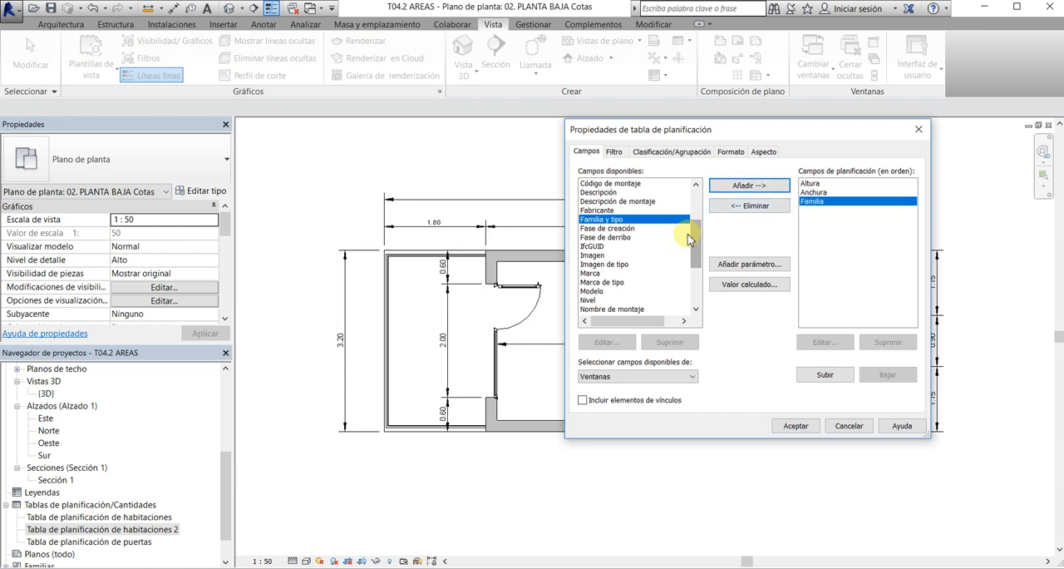
{"action": "scroll", "coordinate": [697, 249], "scroll_direction": "down", "scroll_amount": 3}
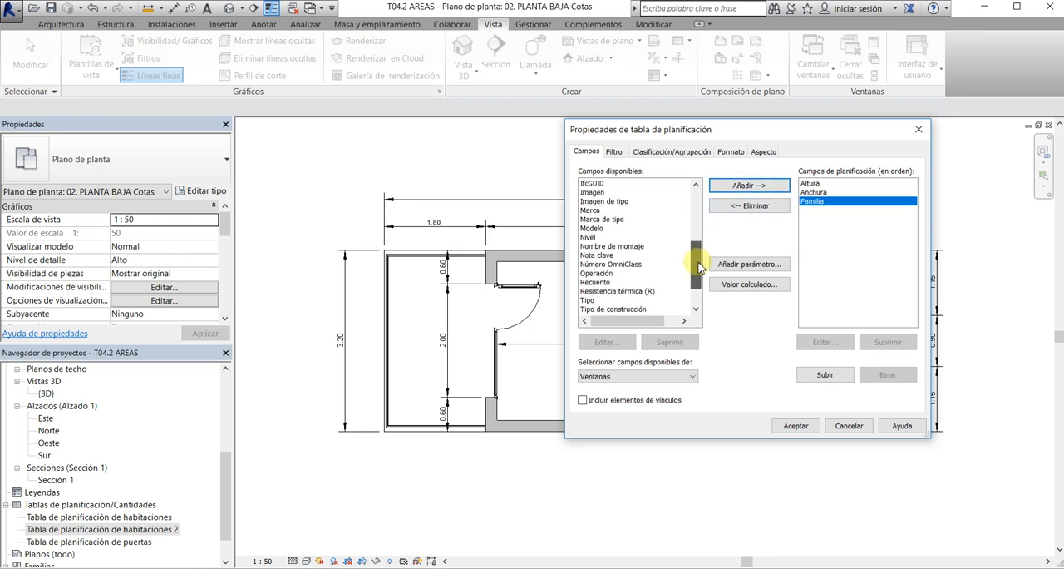
{"action": "left_click", "coordinate": [597, 284]}
{"action": "left_click", "coordinate": [737, 190]}
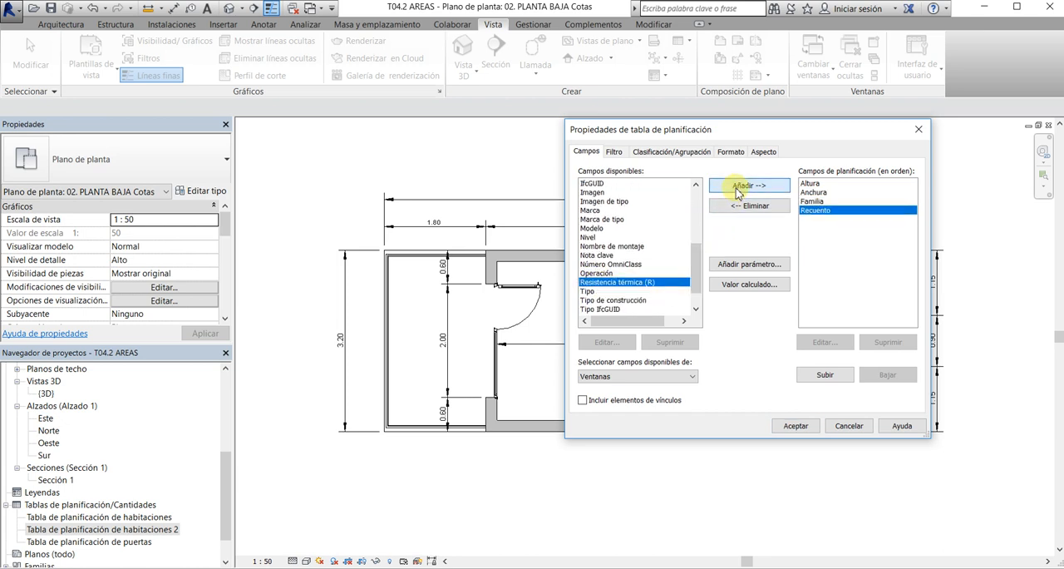
Move Familia to first place in the window schedule's field order and generate the schedule
{"action": "left_click", "coordinate": [812, 201]}
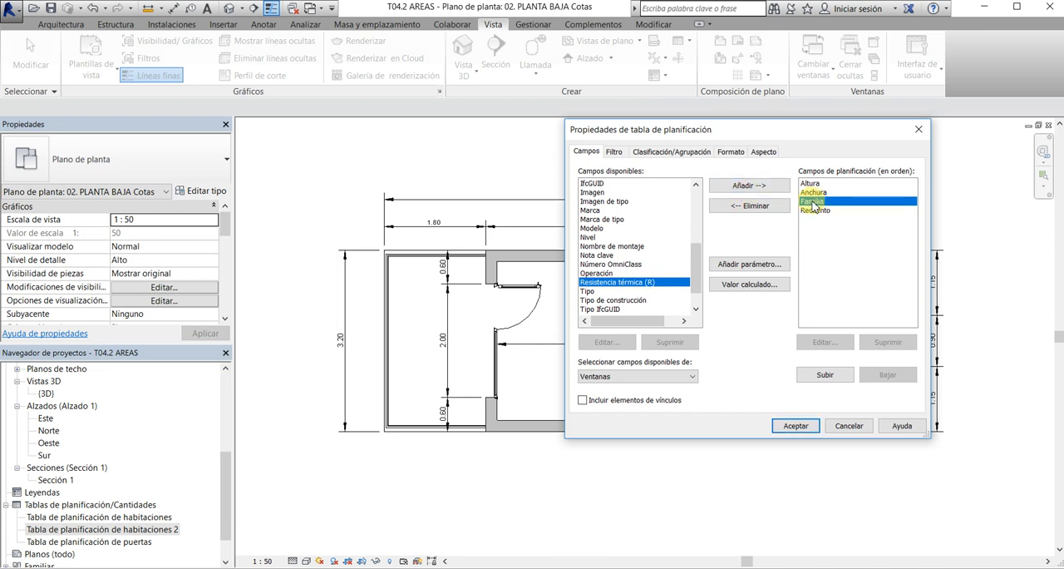
{"action": "left_click", "coordinate": [818, 379]}
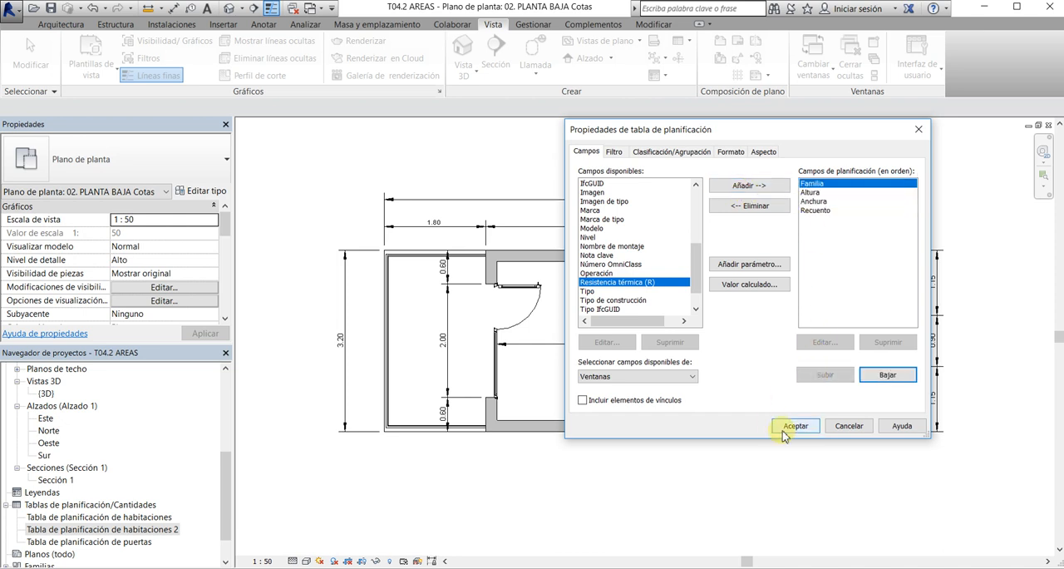
{"action": "left_click", "coordinate": [783, 426]}
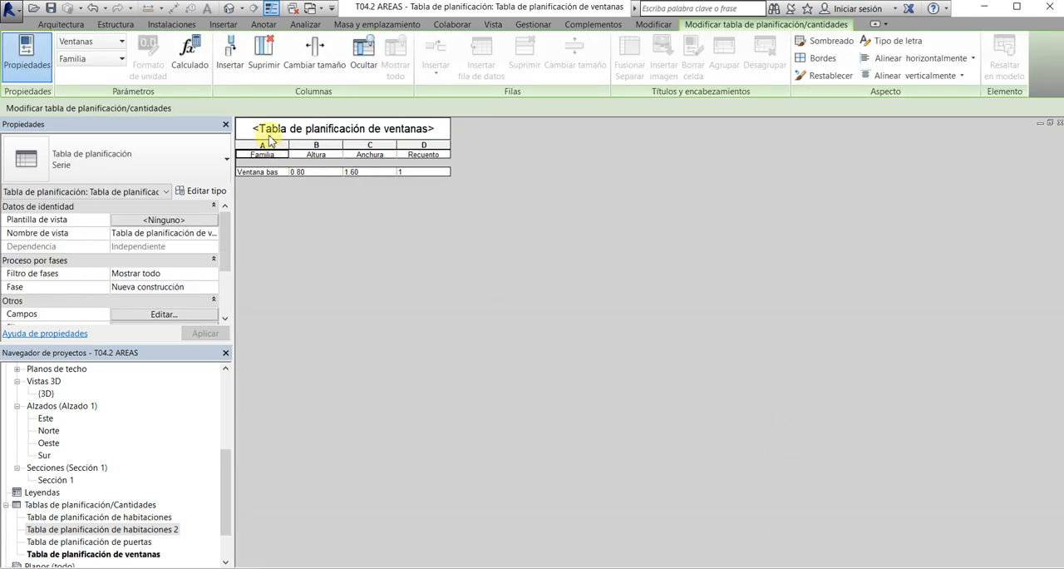
Set the font size of all columns in the window schedule to 2 mm
{"action": "left_click_drag", "start_coordinate": [263, 145], "coordinate": [428, 145]}
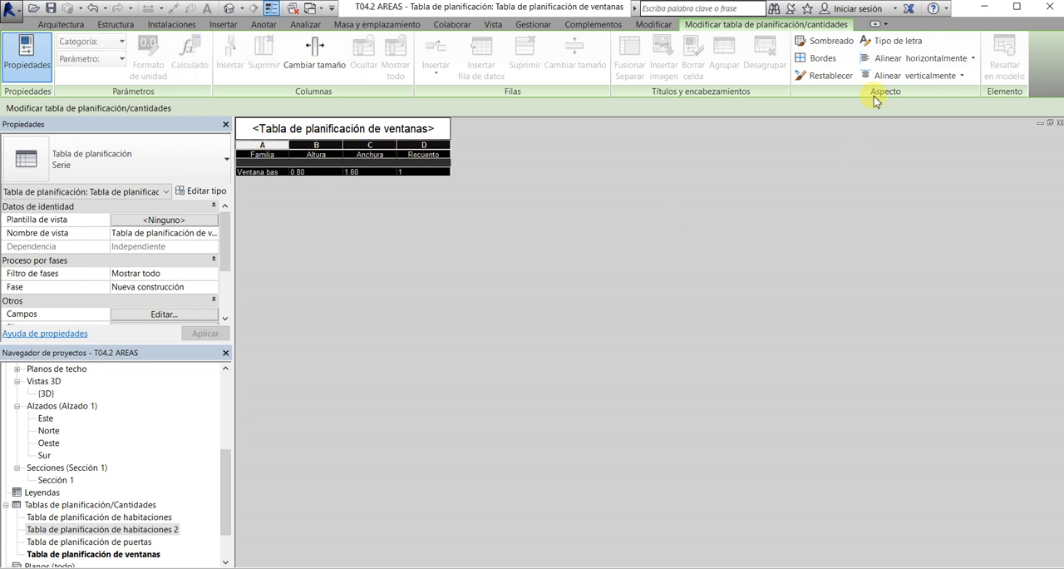
{"action": "left_click", "coordinate": [892, 40]}
{"action": "mouse_move", "coordinate": [476, 266]}
{"action": "left_mouse_down"}
{"action": "mouse_move", "coordinate": [496, 266]}
{"action": "mouse_move", "coordinate": [466, 267]}
{"action": "left_mouse_up"}
{"action": "type", "text": "3"}
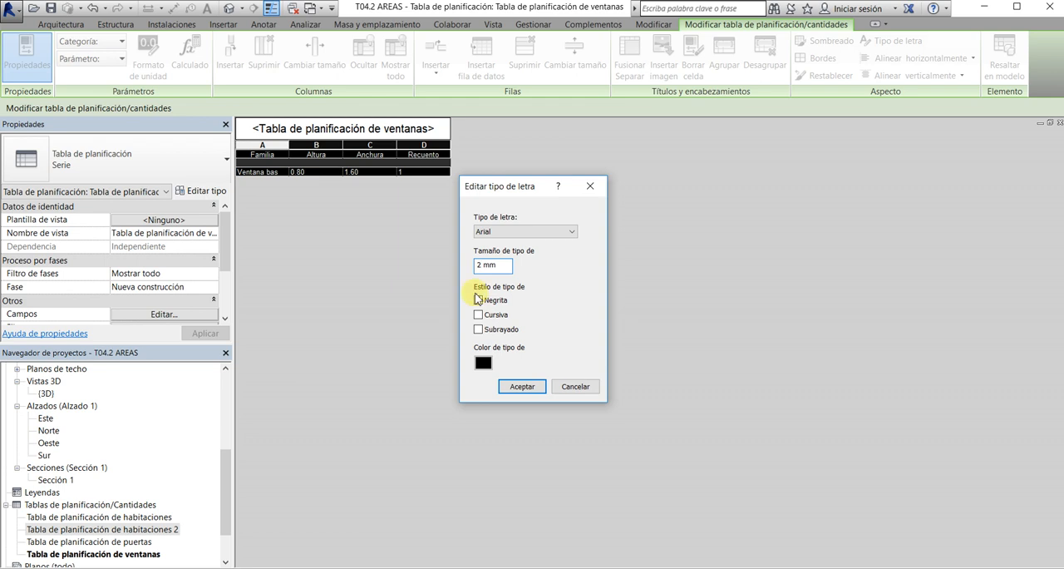
{"action": "left_click", "coordinate": [522, 386]}
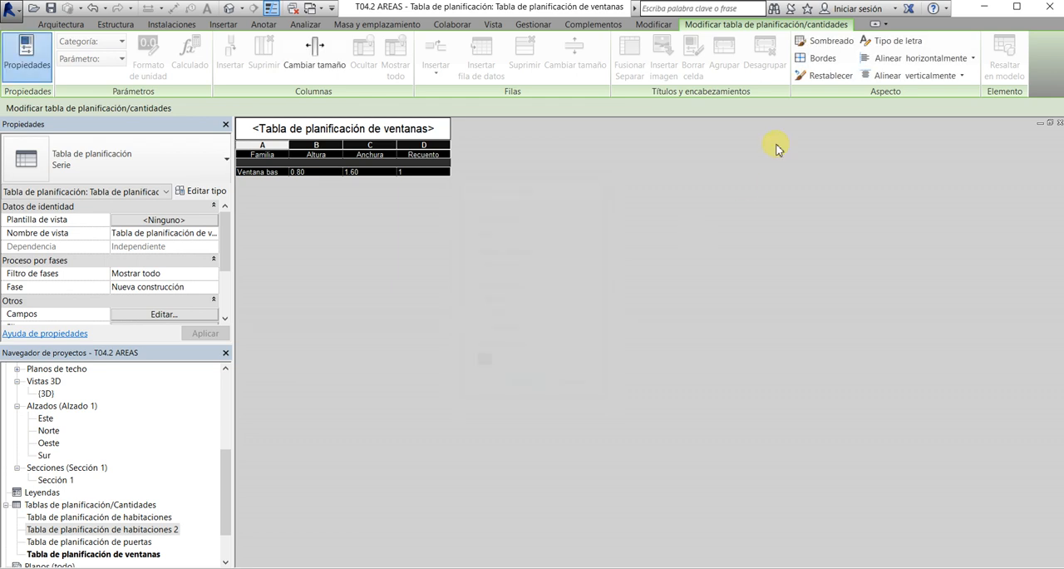
Align the window schedule's columns to Centro horizontally and Medio vertically, and close the schedule
{"action": "left_click", "coordinate": [929, 58]}
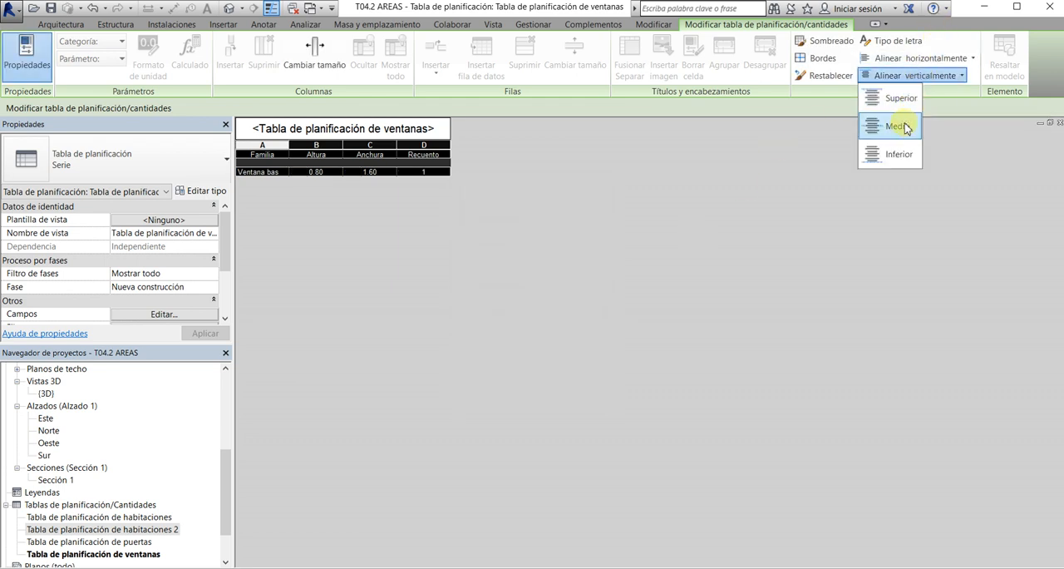
{"action": "left_click", "coordinate": [908, 115]}
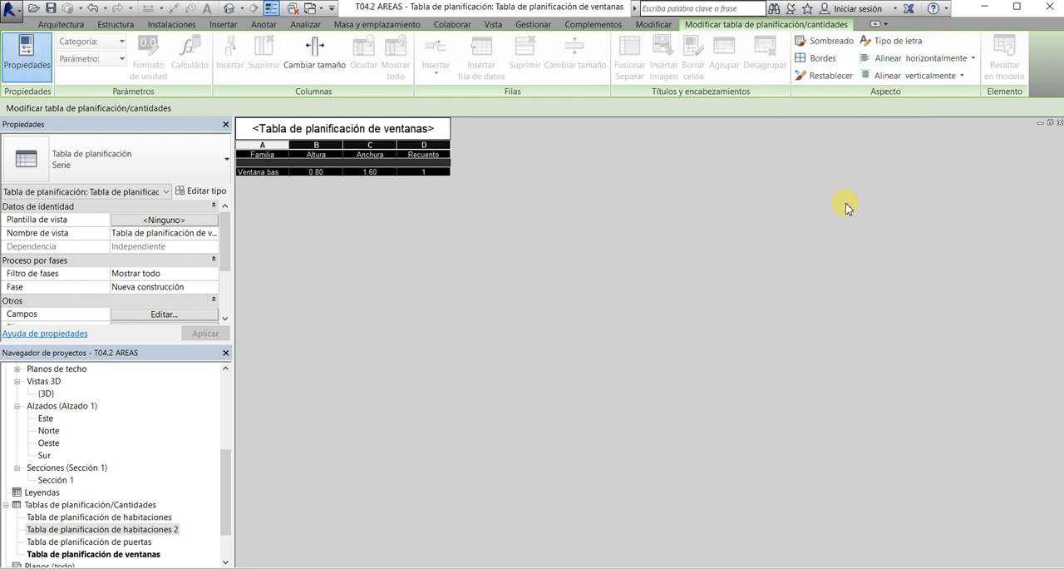
{"action": "left_click", "coordinate": [1060, 123]}
{"action": "left_click", "coordinate": [810, 172]}
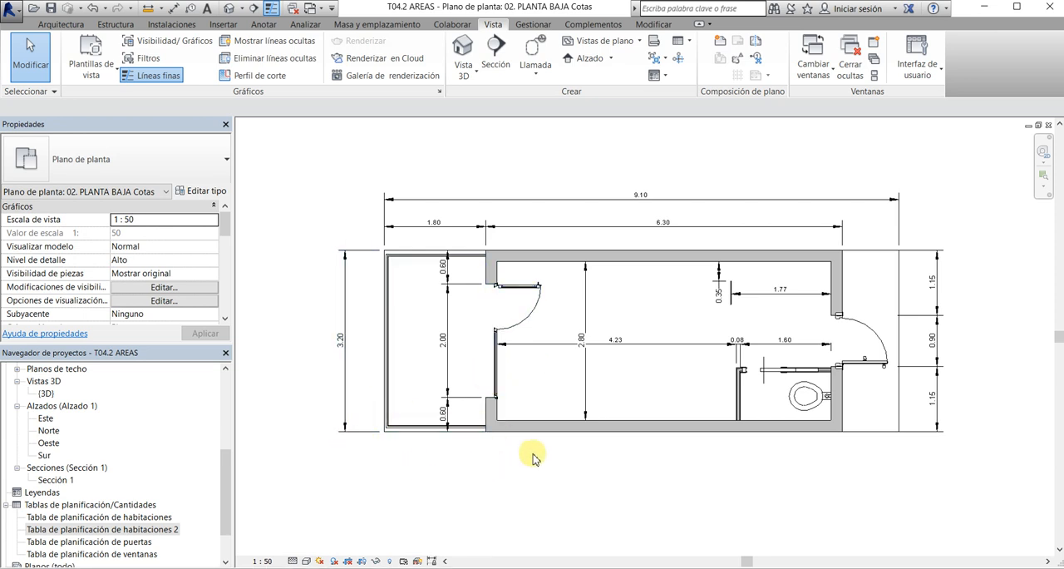
{"action": "middle_click_drag", "start_coordinate": [533, 455], "coordinate": [532, 468]}
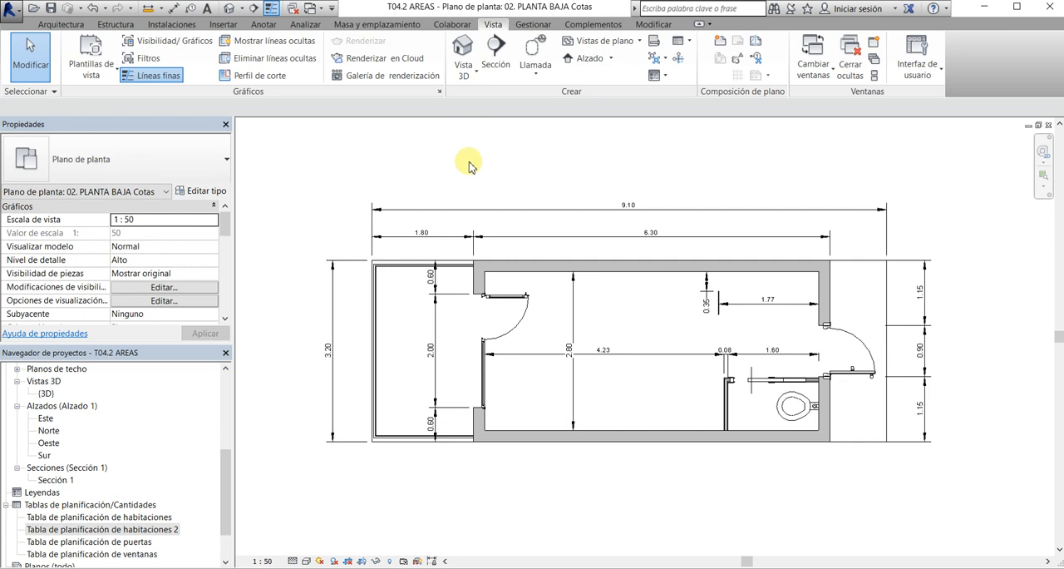
{"action": "left_click", "coordinate": [630, 43]}
{"action": "left_click", "coordinate": [638, 43]}
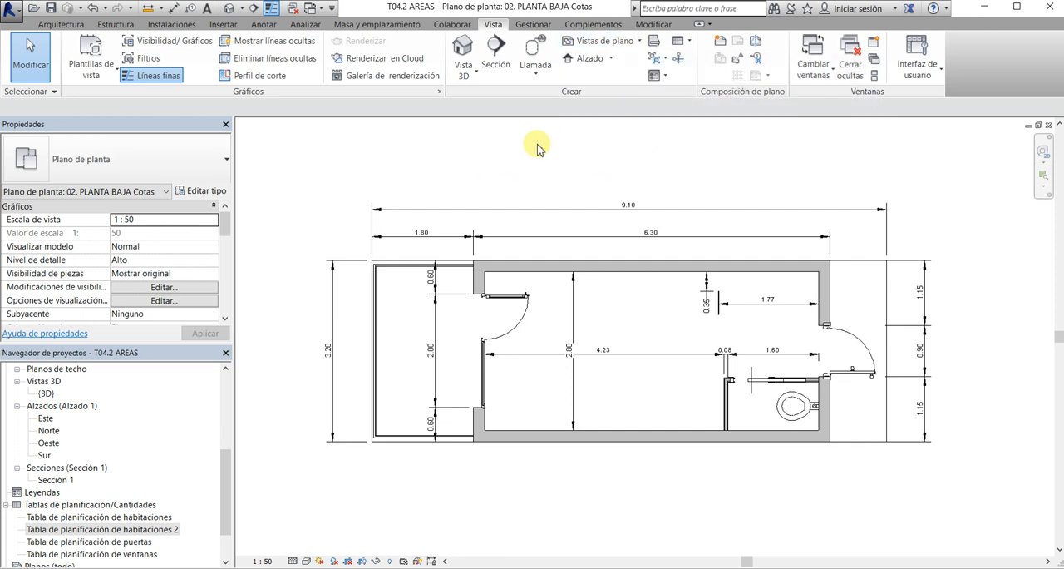
{"action": "left_click", "coordinate": [665, 75]}
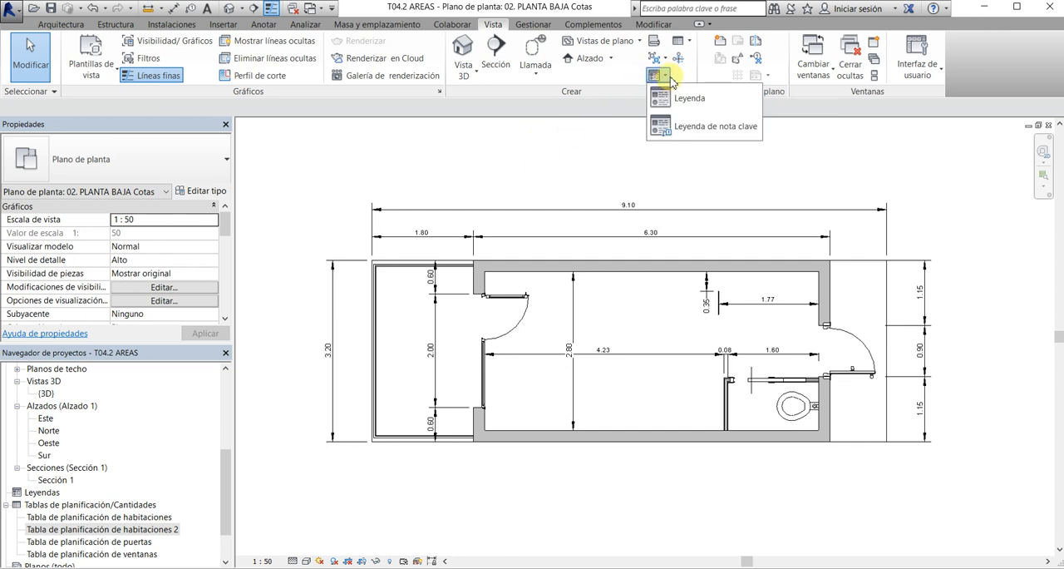
{"action": "left_click", "coordinate": [593, 144]}
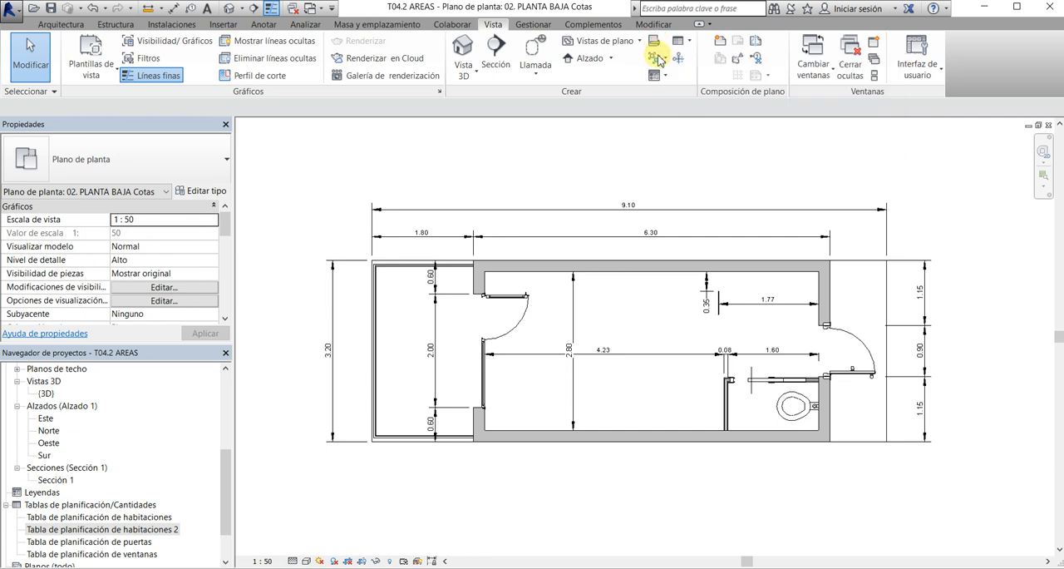
{"action": "left_click", "coordinate": [664, 77]}
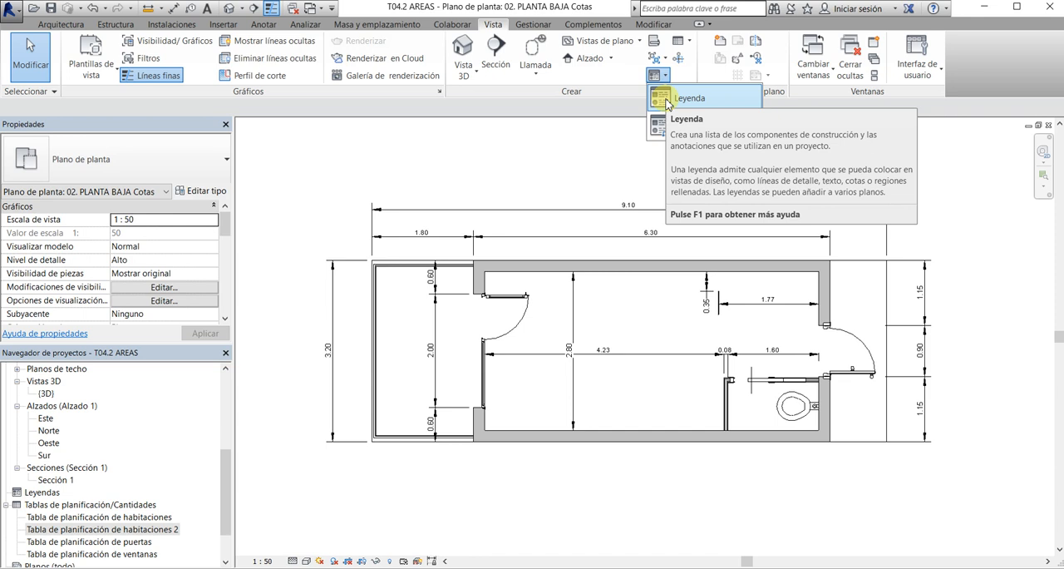
Create a new legend view named Carpintería at scale 1:20
{"action": "left_click", "coordinate": [669, 101]}
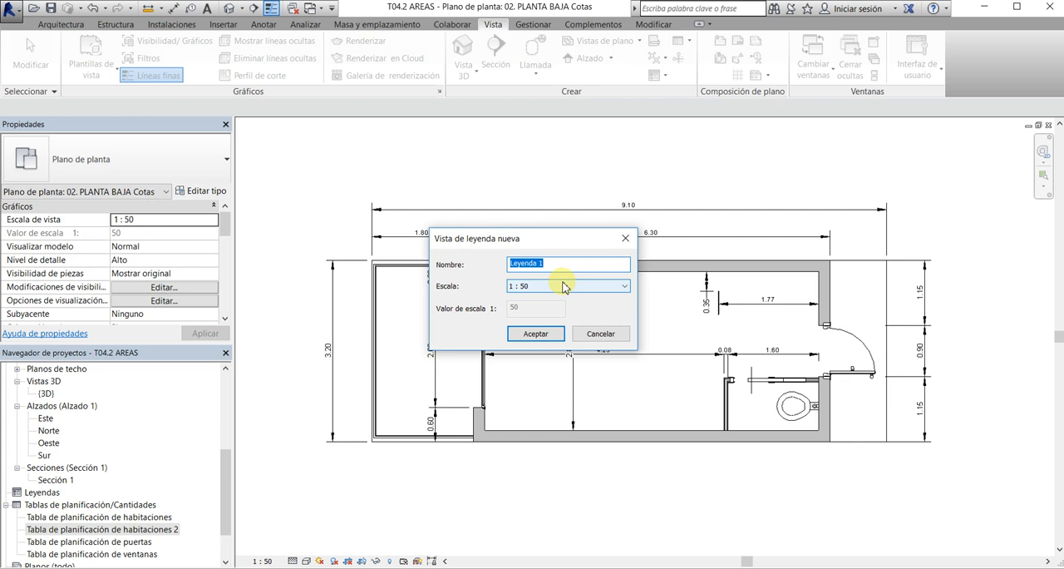
{"action": "type", "text": "cARPI"}
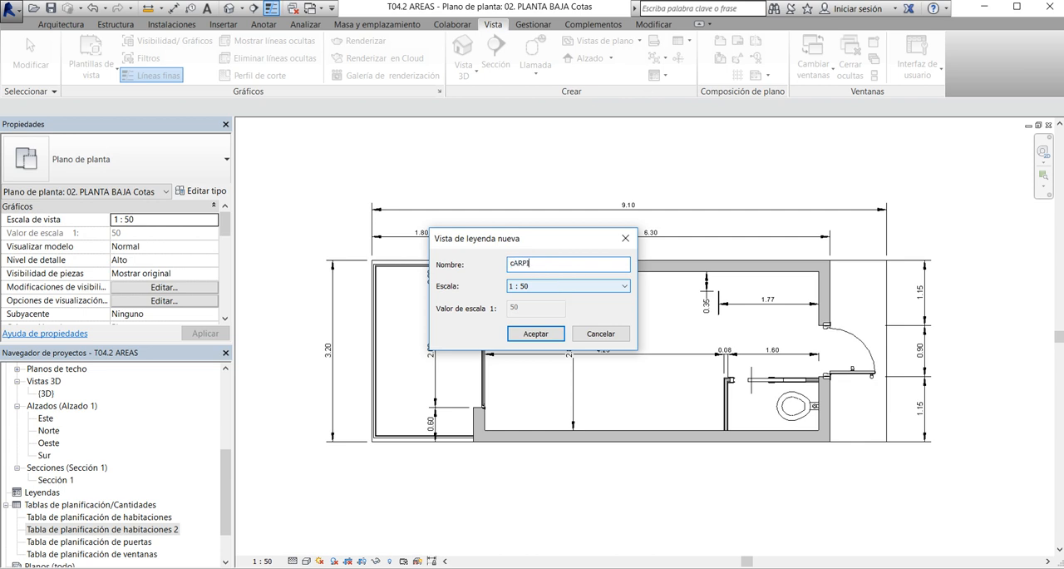
{"action": "type", "text": "NTE"}
{"action": "key", "text": "BackSpace"}
{"action": "key", "text": "BackSpace"}
{"action": "key", "text": "BackSpace"}
{"action": "key", "text": "BackSpace"}
{"action": "key", "text": "BackSpace"}
{"action": "key", "text": "BackSpace"}
{"action": "key", "text": "BackSpace"}
{"action": "key", "text": "BackSpace"}
{"action": "type", "text": "Carpintería"}
{"action": "left_click", "coordinate": [556, 291]}
{"action": "left_click", "coordinate": [544, 347]}
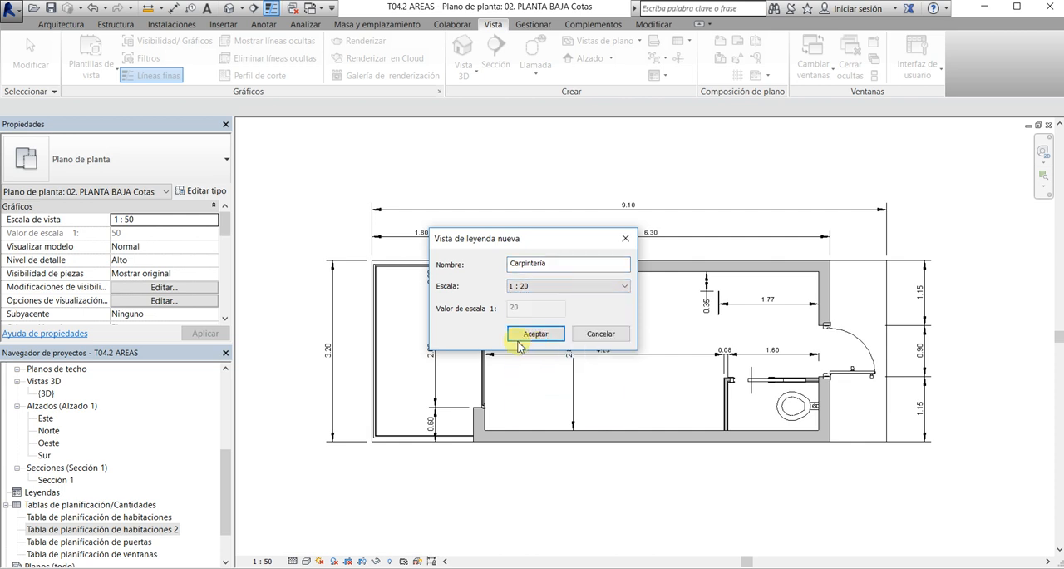
{"action": "left_click", "coordinate": [518, 336]}
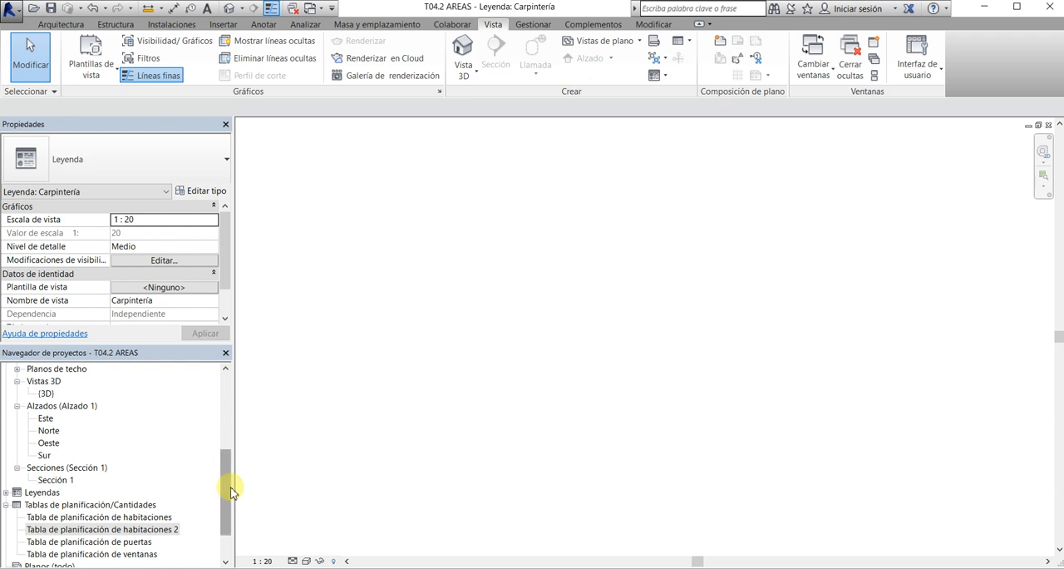
Expand the Leyendas branch of the project browser to find the Carpintería legend
{"action": "mouse_move", "coordinate": [228, 487]}
{"action": "left_mouse_down"}
{"action": "mouse_move", "coordinate": [229, 511]}
{"action": "mouse_move", "coordinate": [233, 399]}
{"action": "mouse_move", "coordinate": [231, 496]}
{"action": "left_mouse_up"}
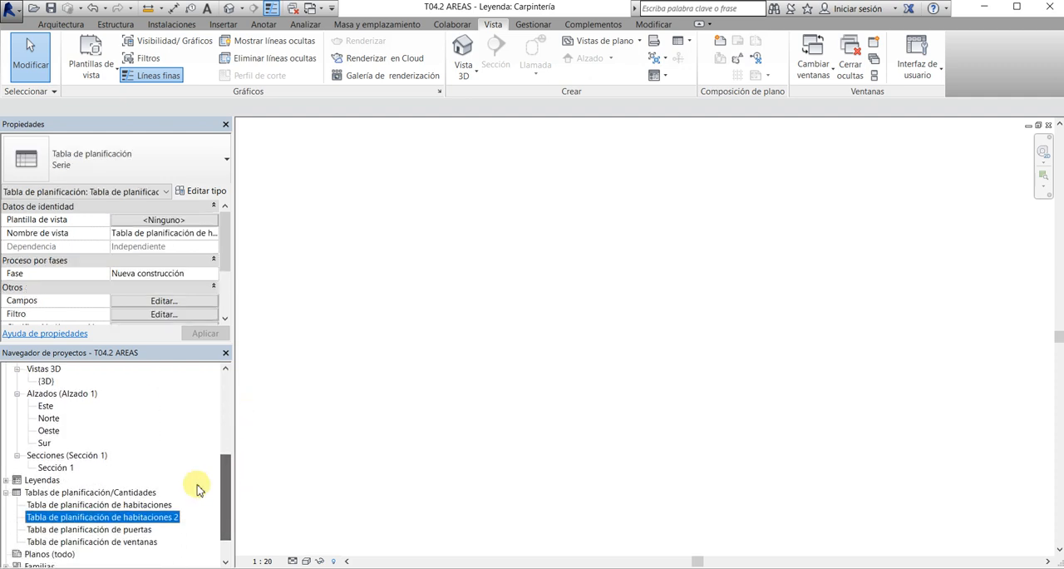
{"action": "left_click", "coordinate": [9, 479]}
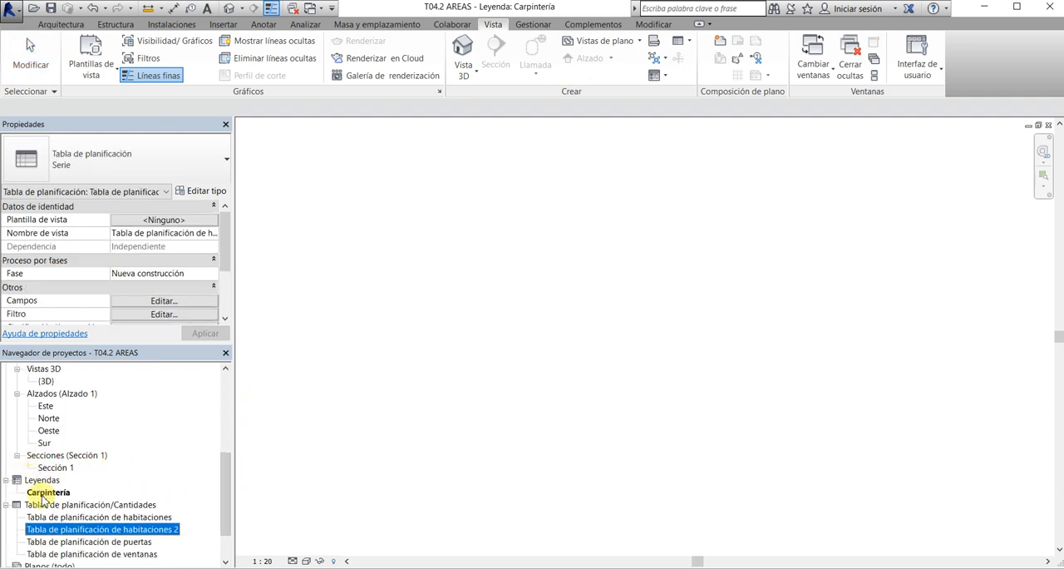
{"action": "left_click", "coordinate": [527, 368]}
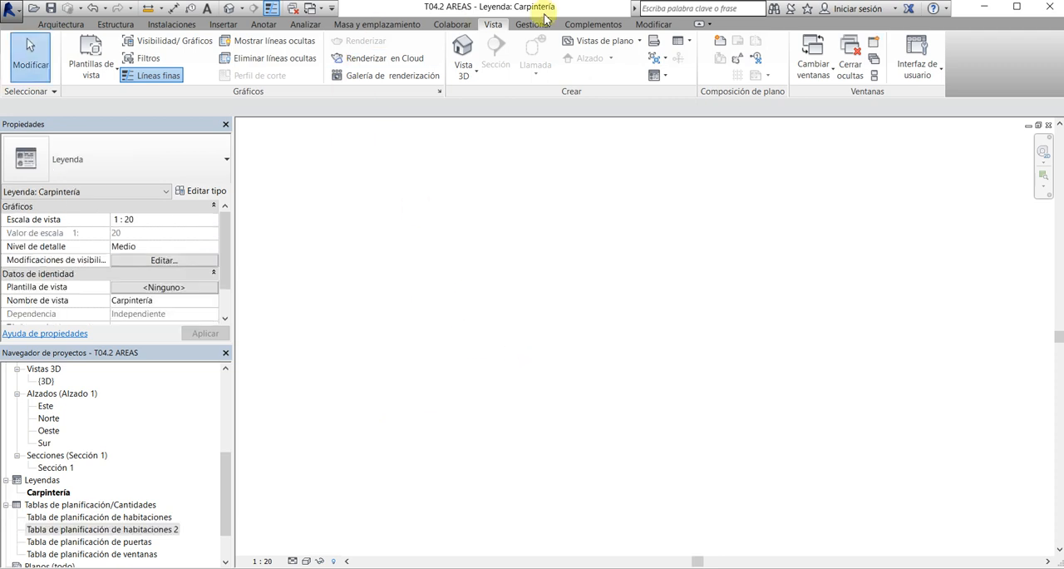
{"action": "left_click", "coordinate": [665, 76]}
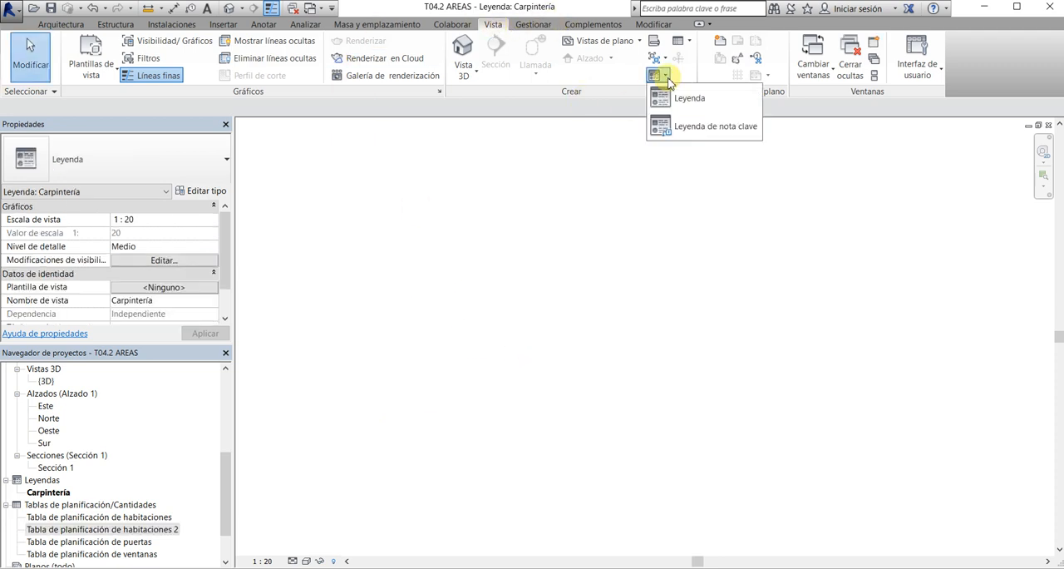
{"action": "left_click", "coordinate": [587, 157]}
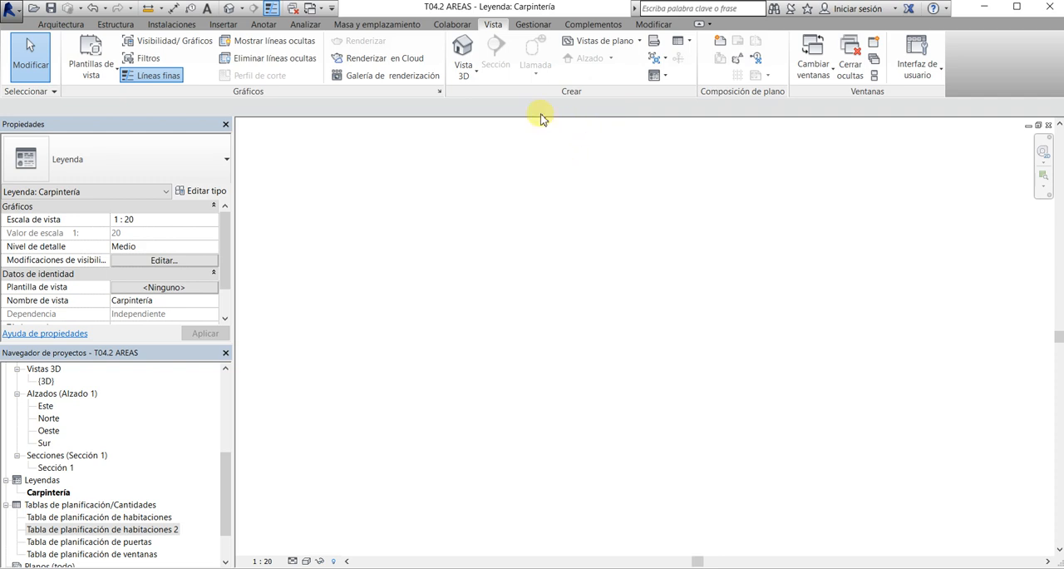
{"action": "left_click", "coordinate": [638, 41]}
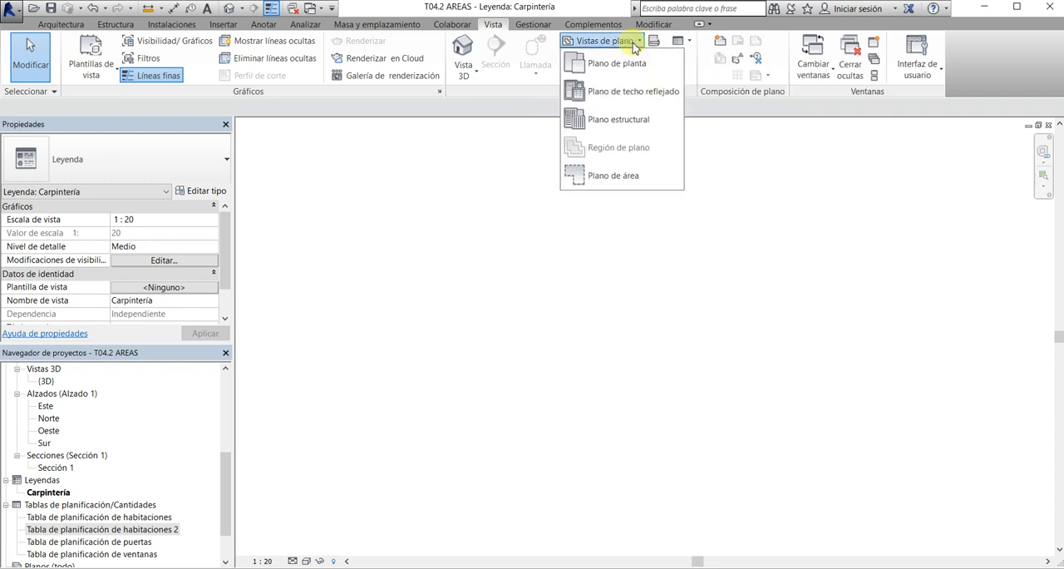
{"action": "left_click", "coordinate": [637, 40]}
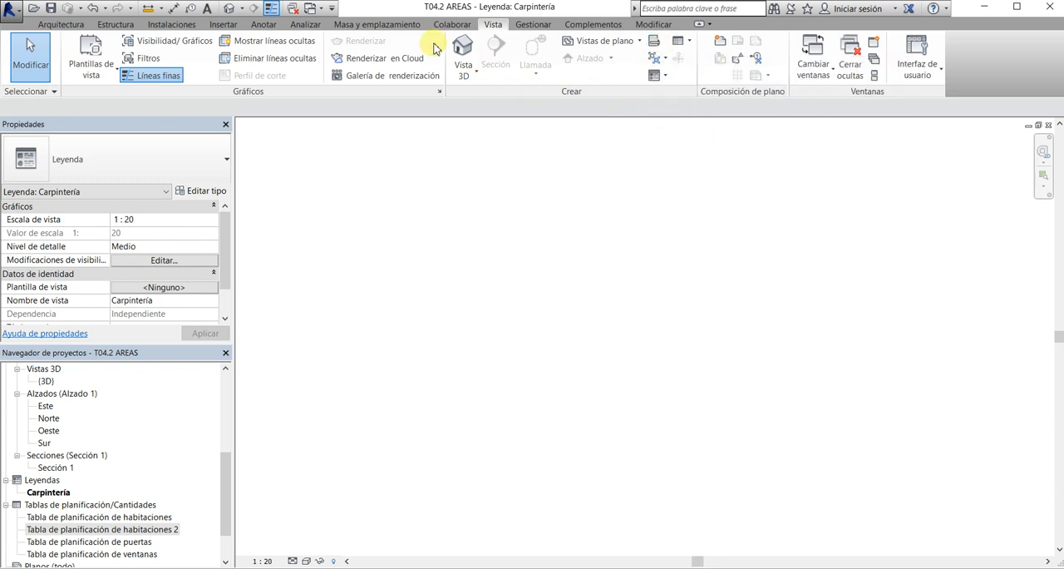
{"action": "left_click", "coordinate": [224, 25]}
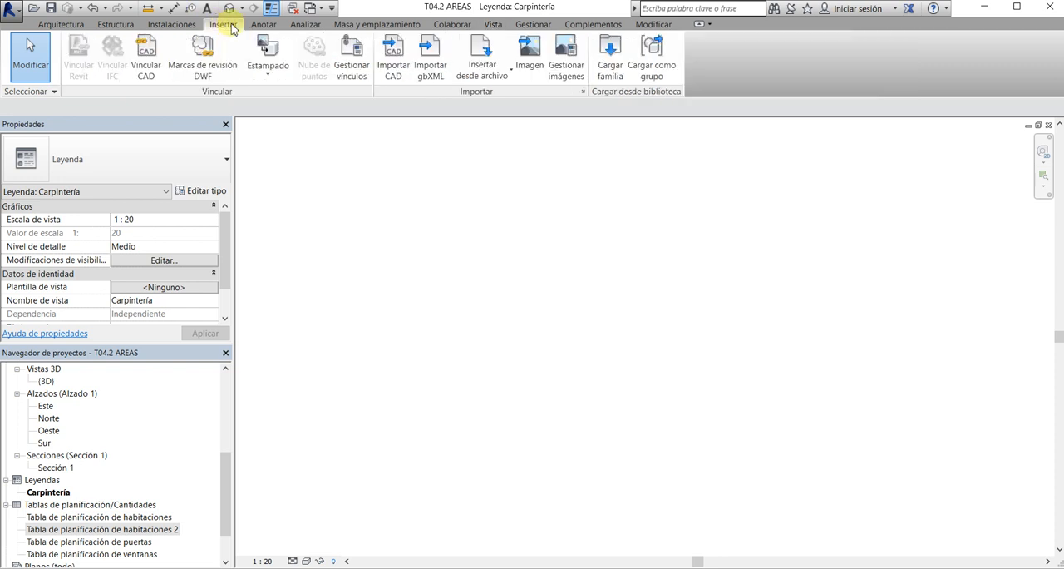
{"action": "left_click", "coordinate": [495, 25]}
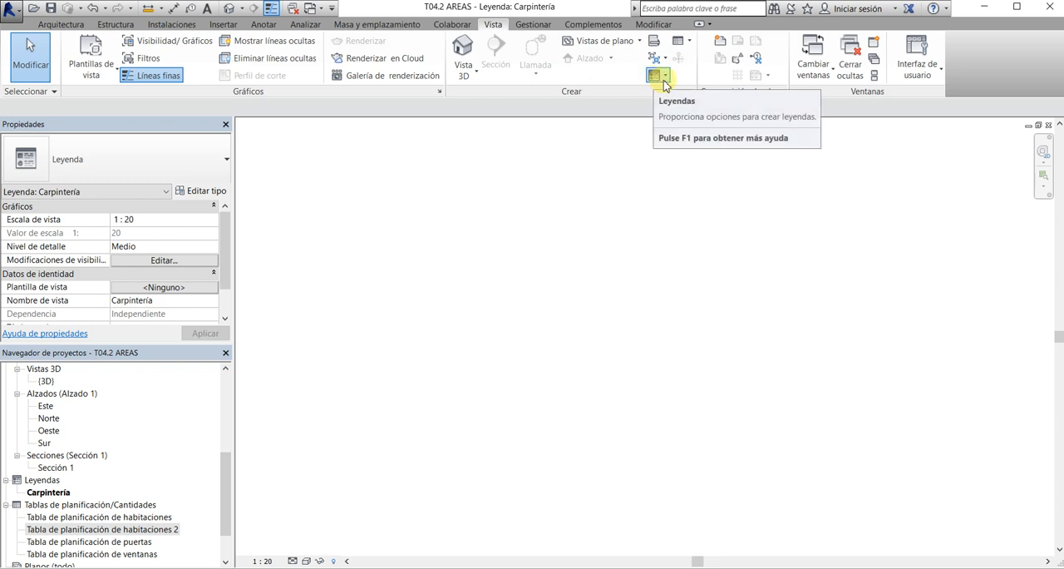
Try to place a detail component in the legend, declining to load a detail item family
{"action": "left_click", "coordinate": [264, 25]}
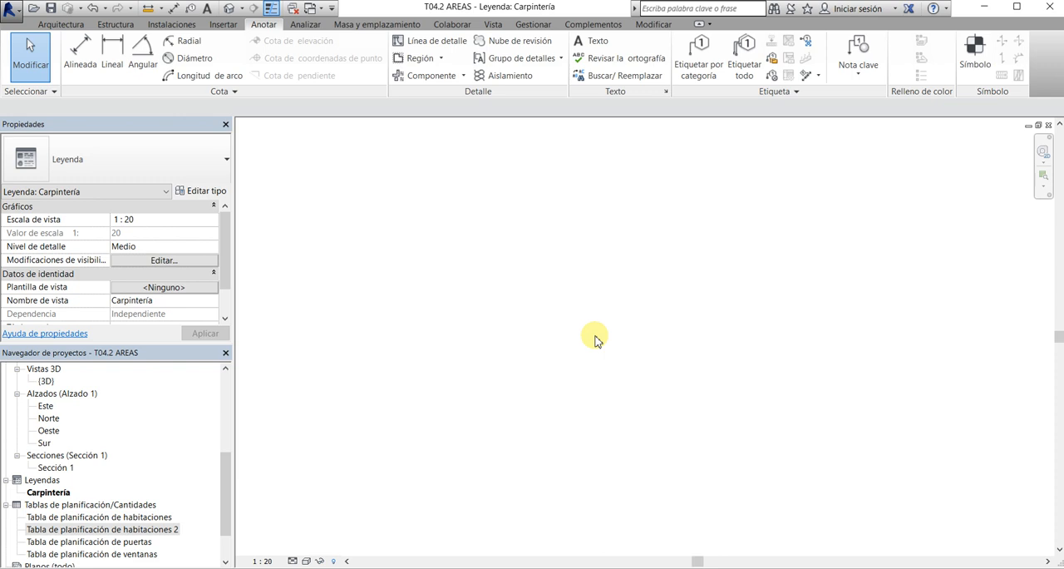
{"action": "left_click", "coordinate": [465, 76]}
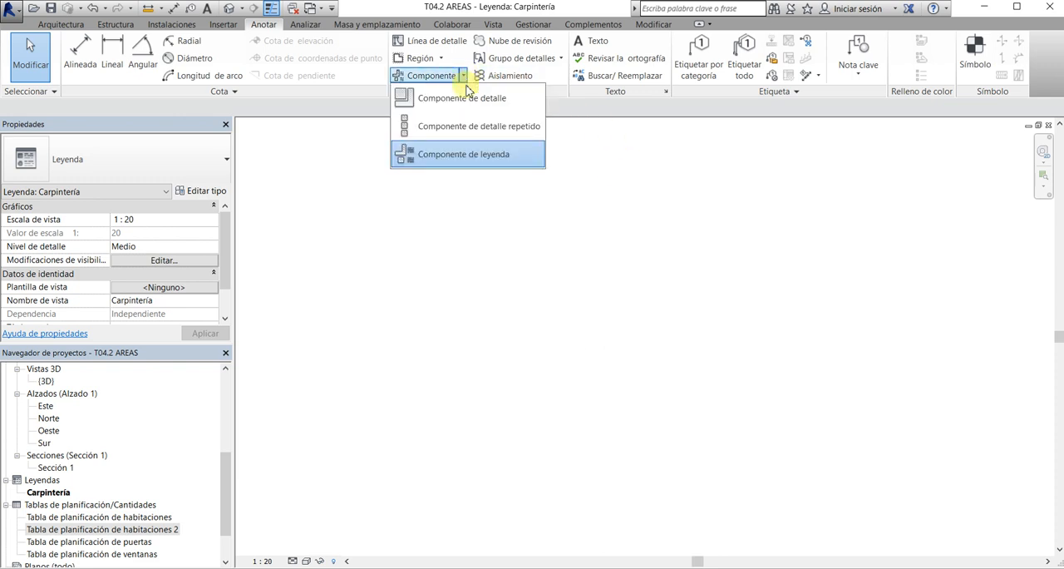
{"action": "left_click", "coordinate": [467, 103]}
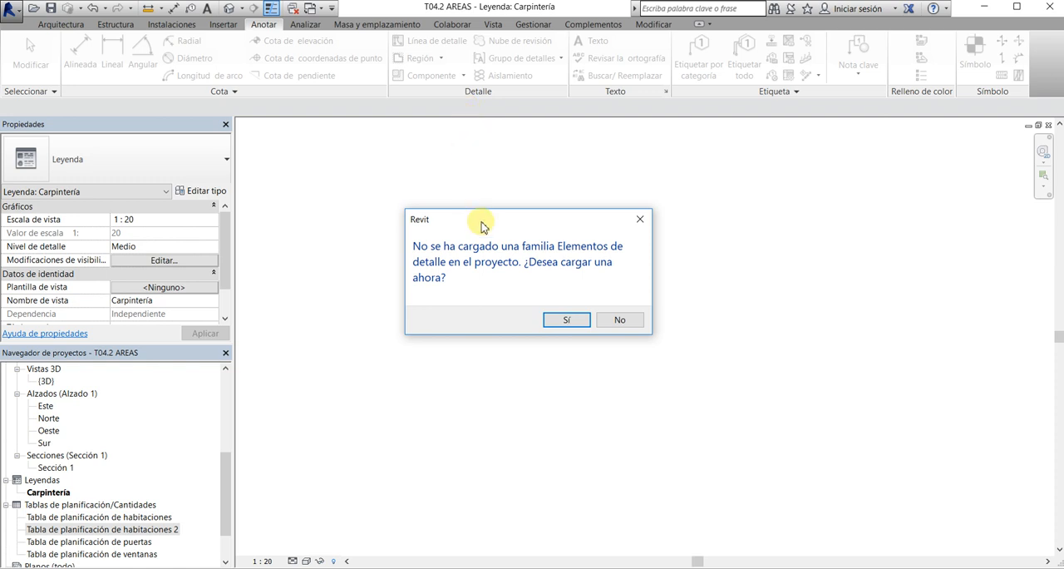
{"action": "left_click", "coordinate": [624, 322]}
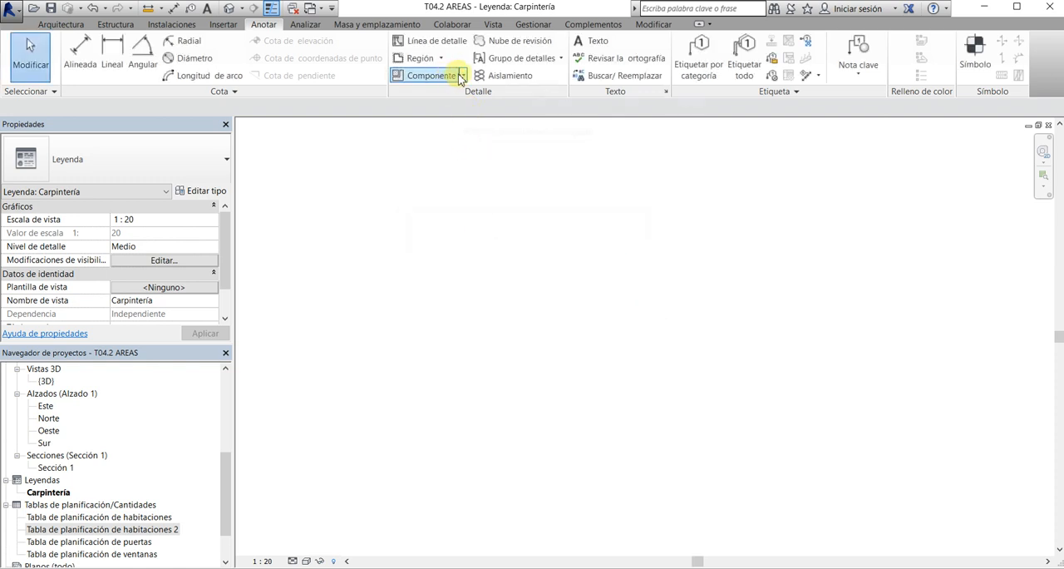
Start a legend component, examine the window types in its family list, and cancel the placement
{"action": "left_click", "coordinate": [463, 75]}
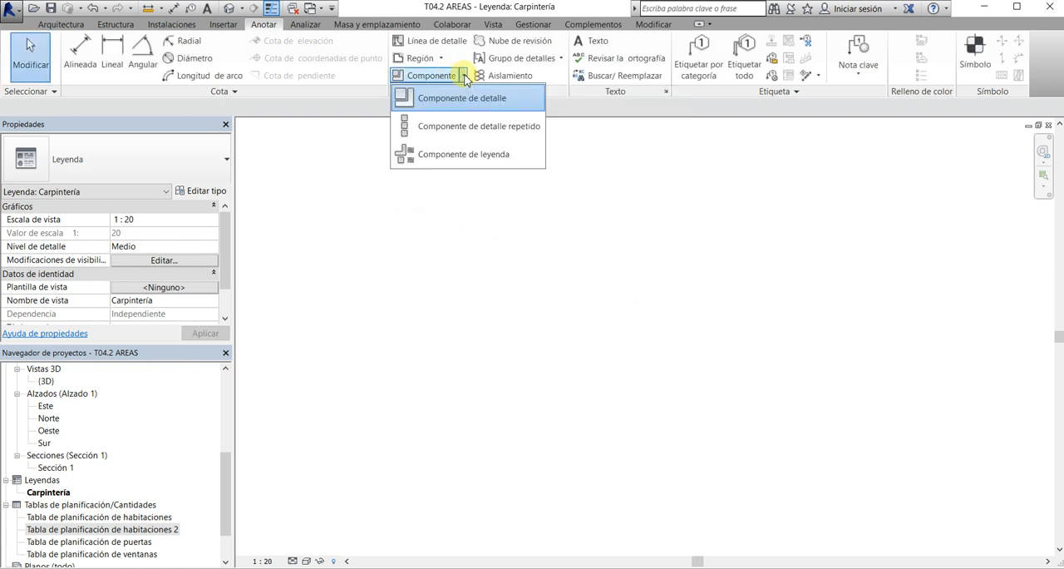
{"action": "left_click", "coordinate": [448, 153]}
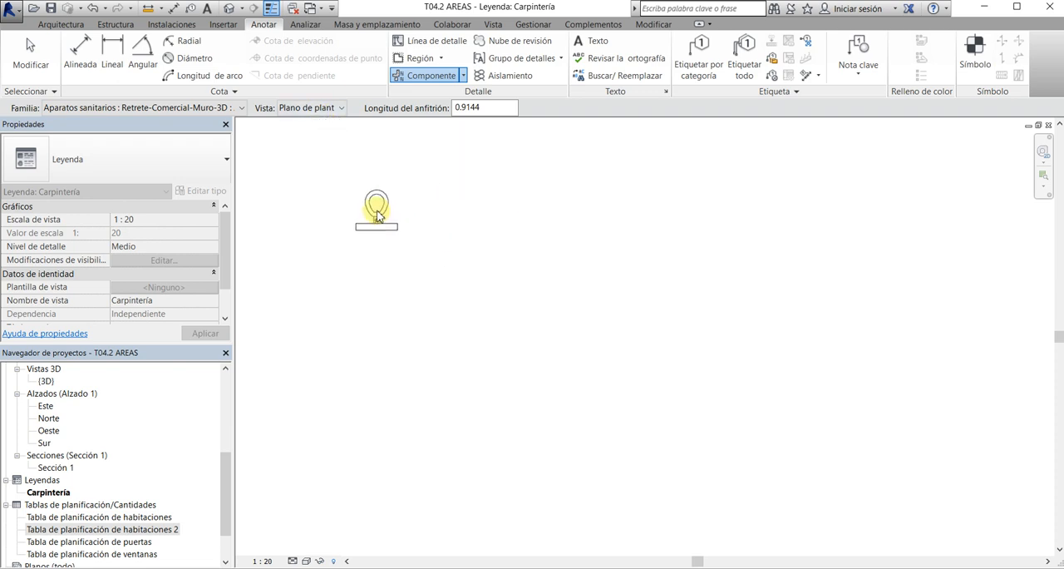
{"action": "left_click", "coordinate": [216, 108]}
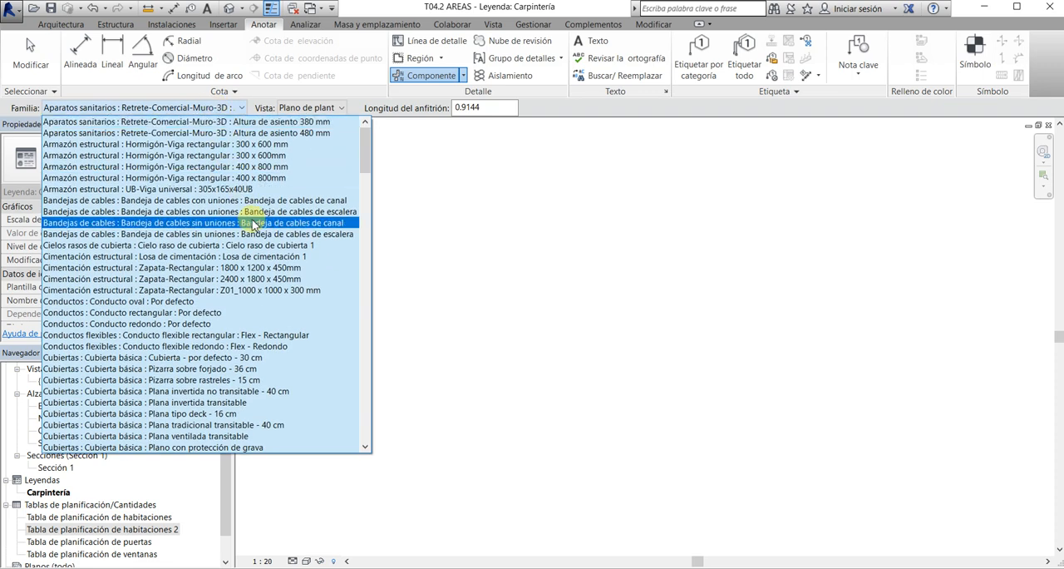
{"action": "scroll", "coordinate": [252, 224], "scroll_direction": "down", "scroll_amount": 7}
{"action": "scroll", "coordinate": [252, 223], "scroll_direction": "down", "scroll_amount": 5}
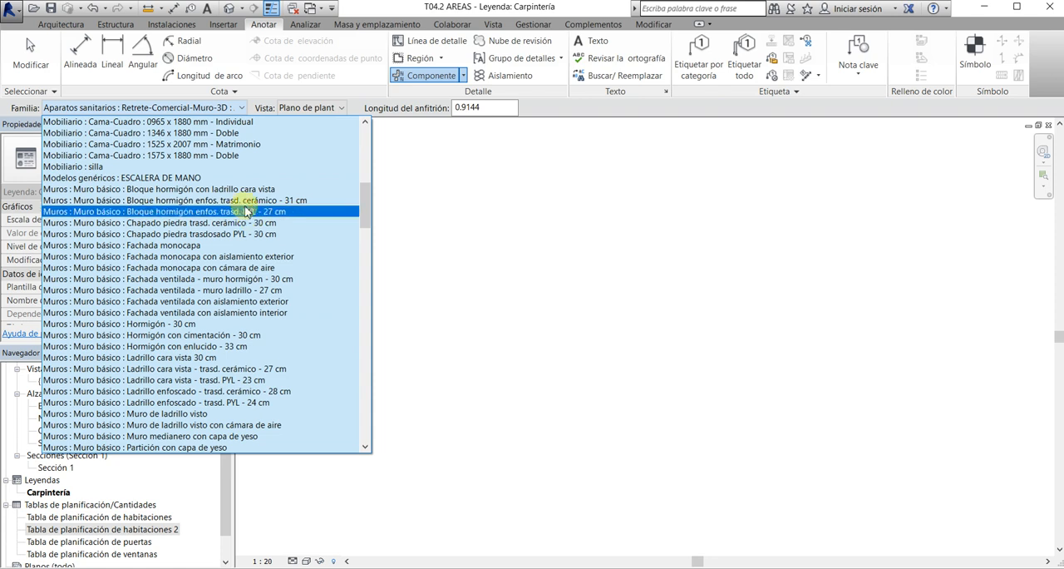
{"action": "scroll", "coordinate": [241, 249], "scroll_direction": "down", "scroll_amount": 2}
{"action": "scroll", "coordinate": [235, 263], "scroll_direction": "down", "scroll_amount": 3}
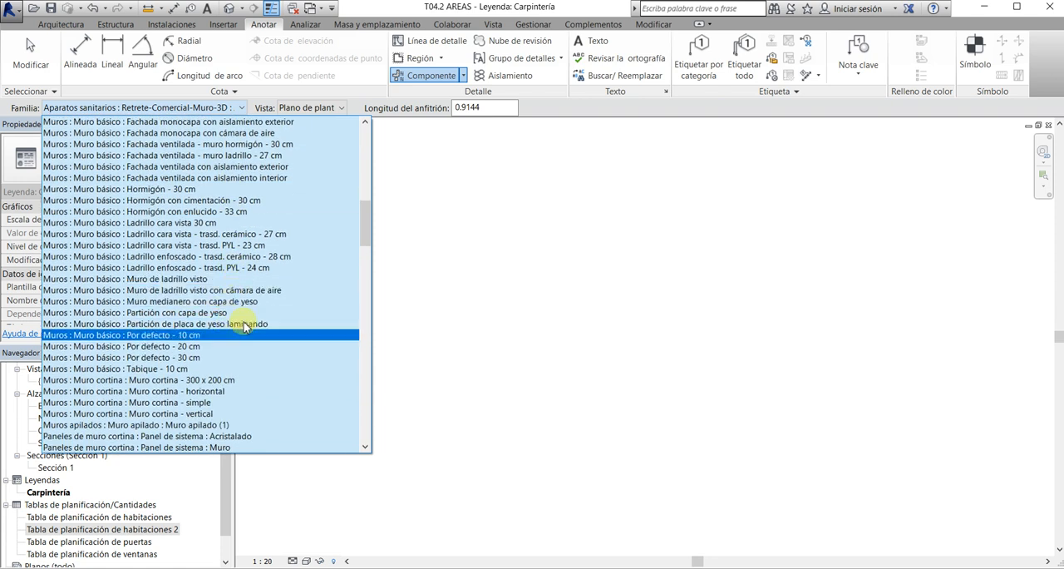
{"action": "scroll", "coordinate": [174, 274], "scroll_direction": "down", "scroll_amount": 7}
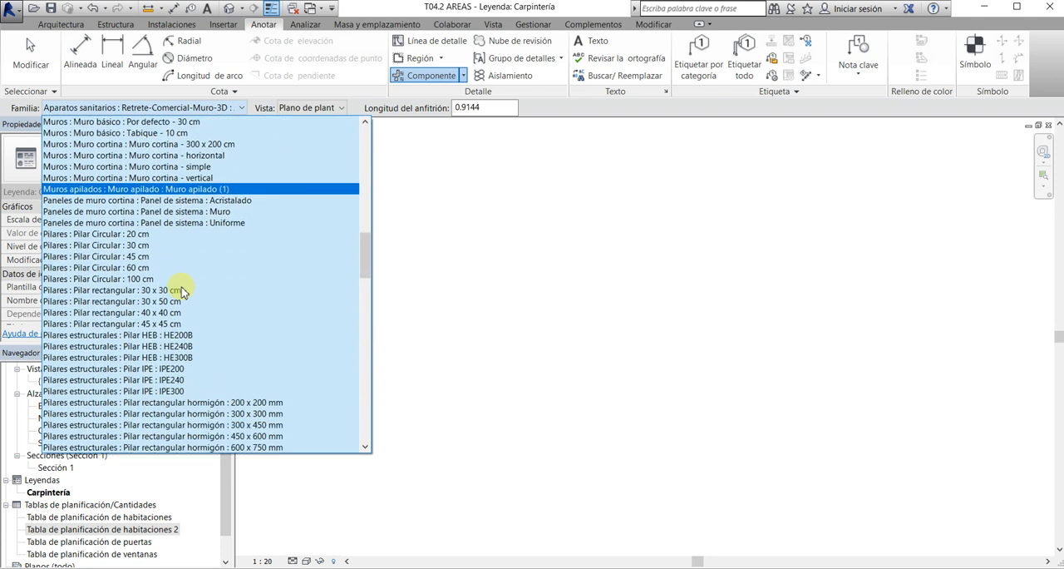
{"action": "scroll", "coordinate": [171, 274], "scroll_direction": "down", "scroll_amount": 7}
{"action": "scroll", "coordinate": [170, 282], "scroll_direction": "down", "scroll_amount": 9}
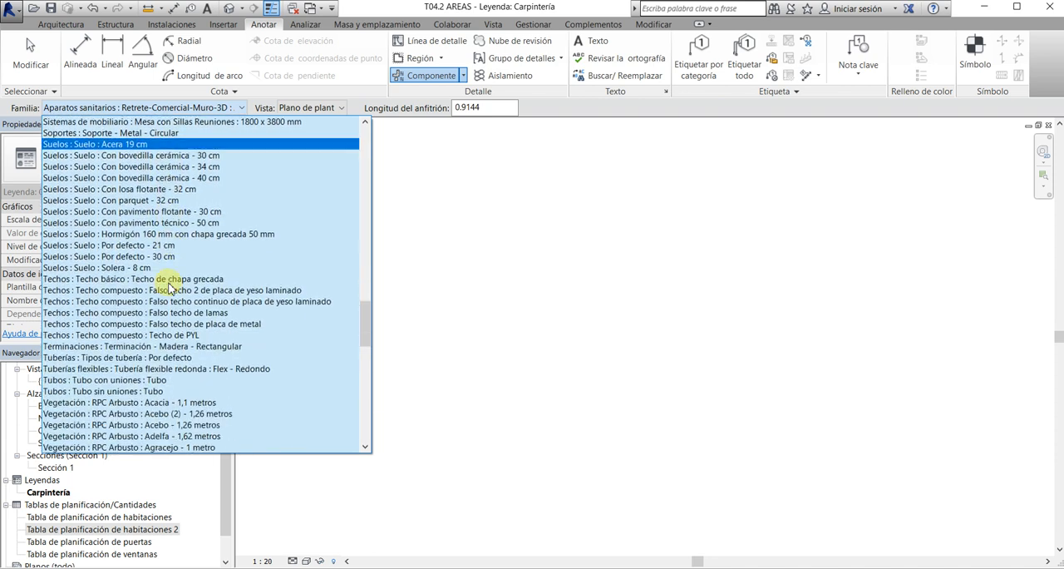
{"action": "scroll", "coordinate": [169, 249], "scroll_direction": "down", "scroll_amount": 4}
{"action": "scroll", "coordinate": [166, 258], "scroll_direction": "down", "scroll_amount": 15}
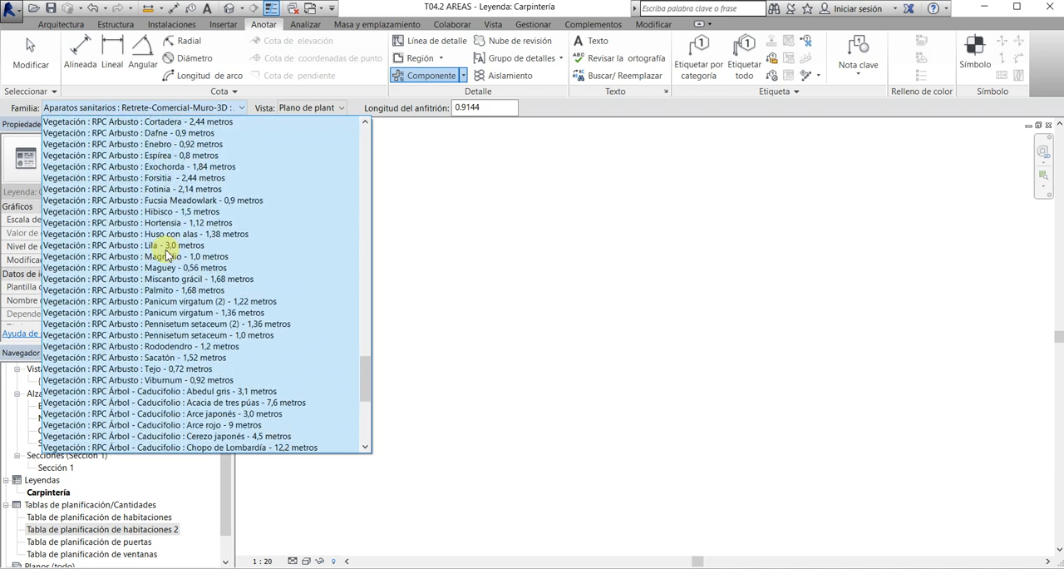
{"action": "scroll", "coordinate": [166, 264], "scroll_direction": "down", "scroll_amount": 2}
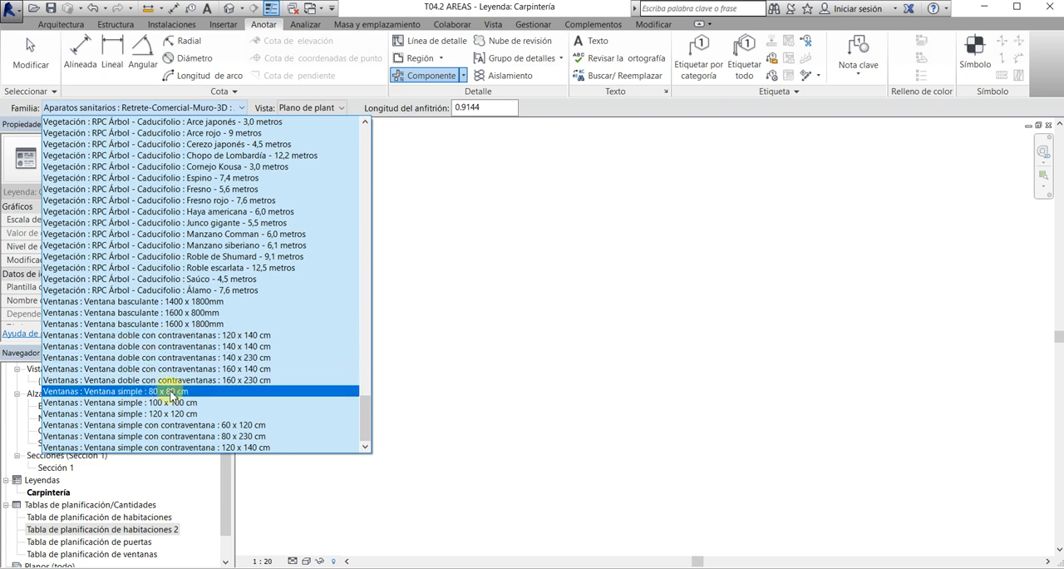
{"action": "left_click", "coordinate": [224, 391]}
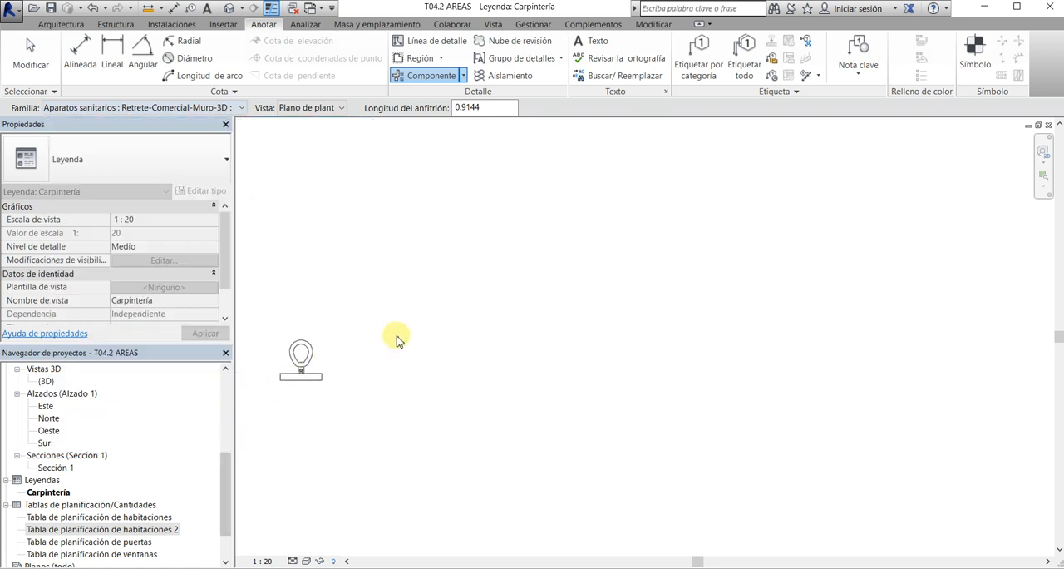
{"action": "key", "text": "Escape"}
{"action": "key", "text": "Escape"}
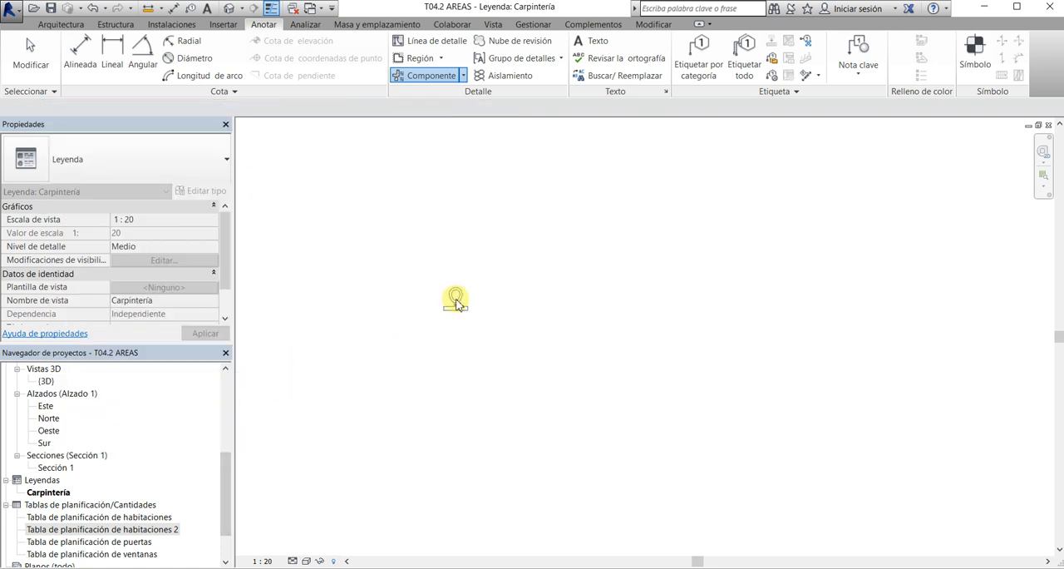
Widen the Familia column of the window schedule to fit the full family name, and close the schedule
{"action": "double_click", "coordinate": [147, 554]}
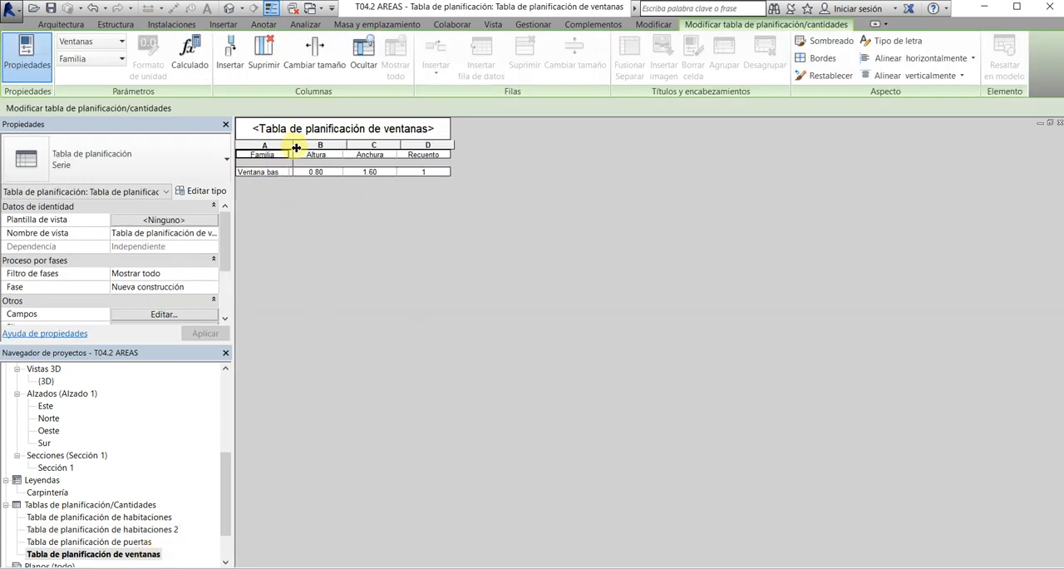
{"action": "left_click_drag", "start_coordinate": [296, 147], "coordinate": [350, 145]}
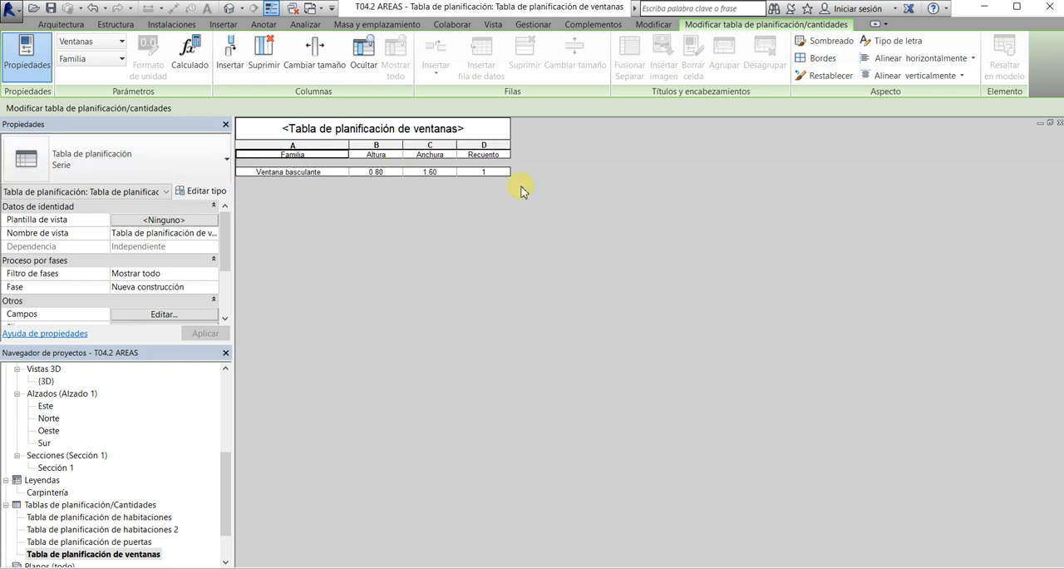
{"action": "left_click", "coordinate": [1058, 124]}
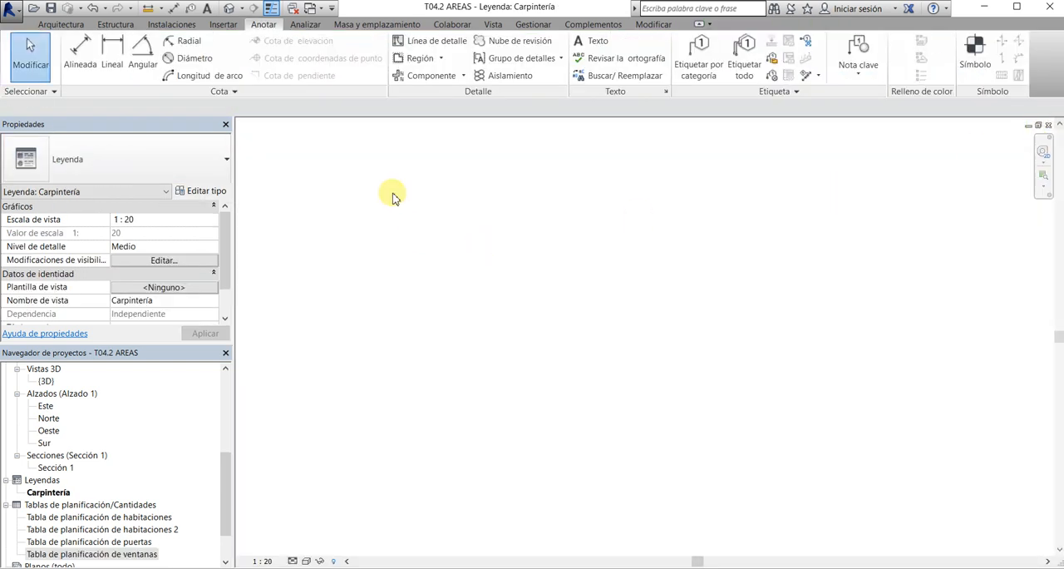
Place a legend component of the Ventana basculante 1600 x 800mm window in plan view (Plano de planta) in the Carpintería legend
{"action": "left_click", "coordinate": [463, 75]}
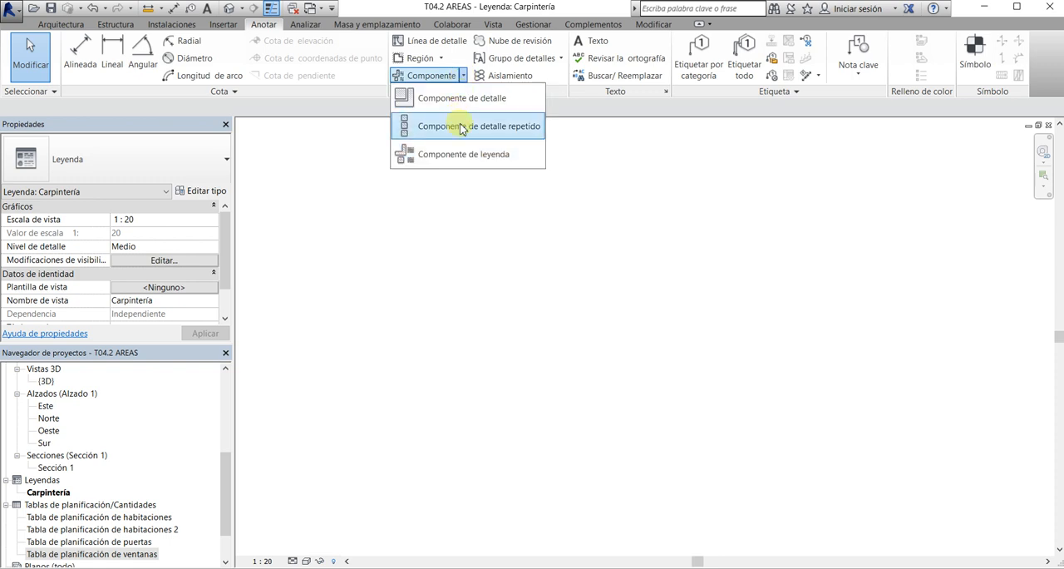
{"action": "left_click", "coordinate": [461, 155]}
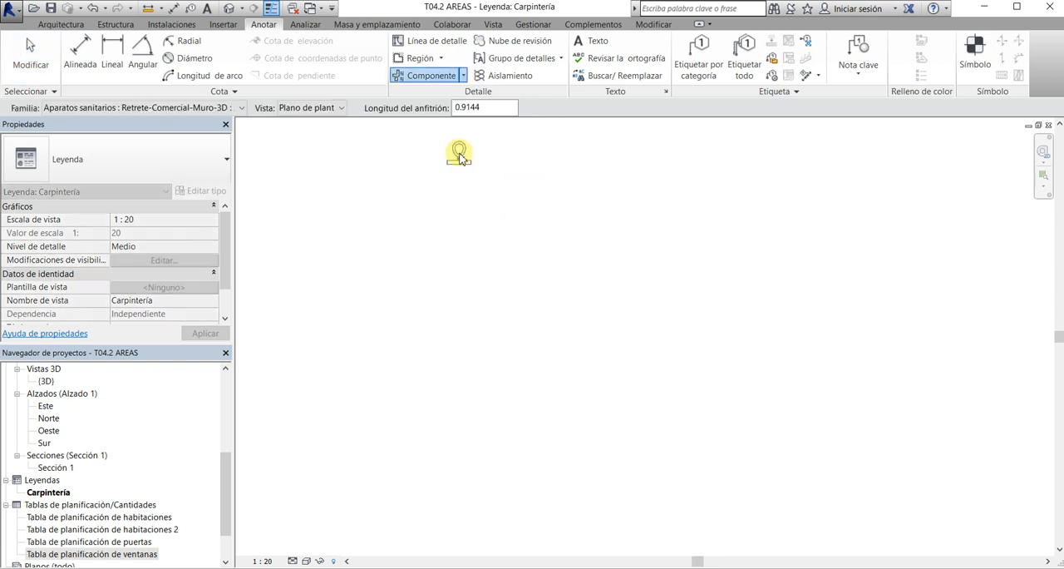
{"action": "left_click", "coordinate": [180, 109]}
{"action": "scroll", "coordinate": [202, 273], "scroll_direction": "down", "scroll_amount": 15}
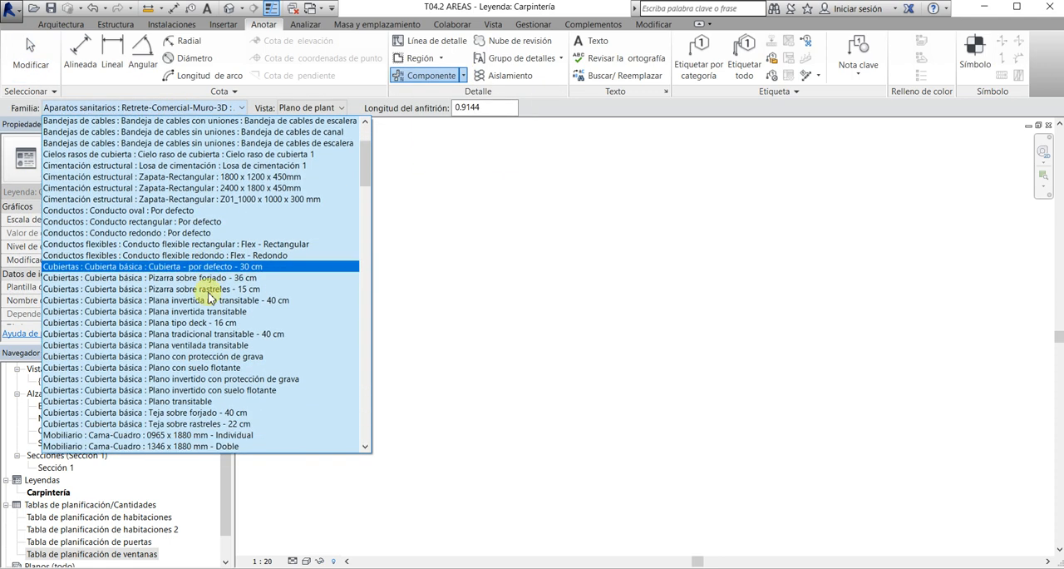
{"action": "scroll", "coordinate": [209, 297], "scroll_direction": "down", "scroll_amount": 20}
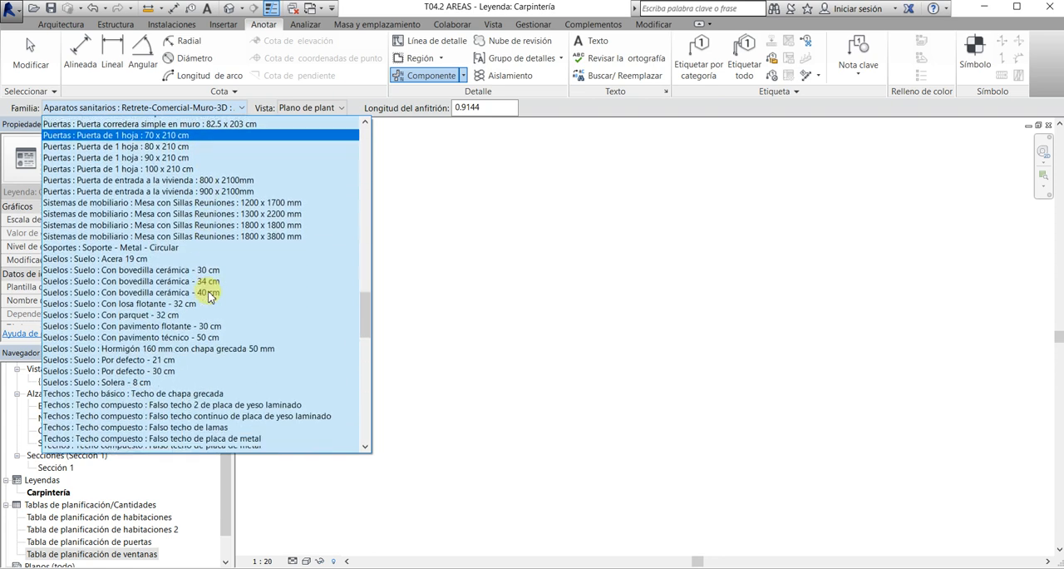
{"action": "scroll", "coordinate": [209, 292], "scroll_direction": "down", "scroll_amount": 20}
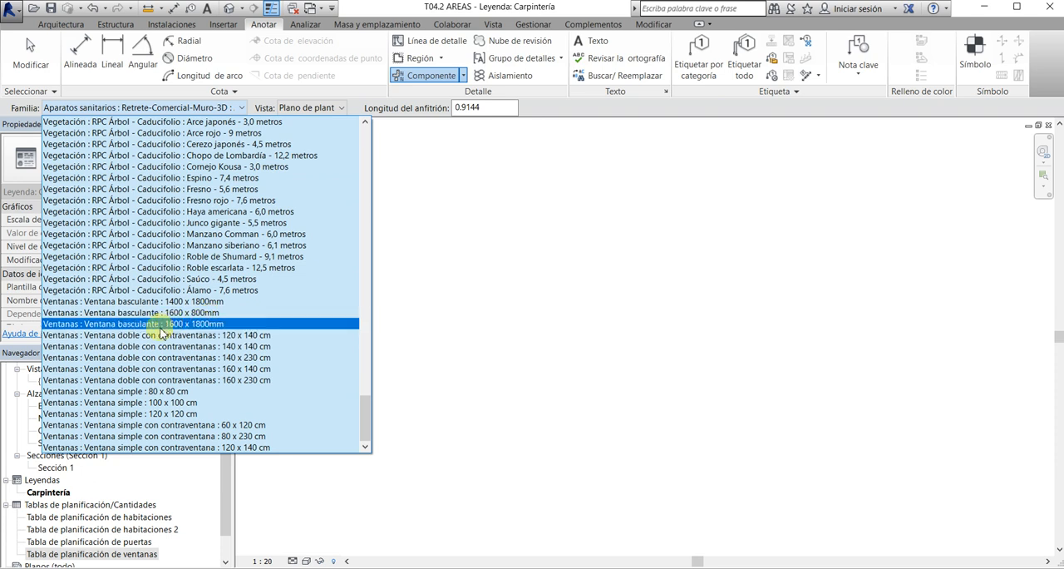
{"action": "left_click", "coordinate": [172, 312]}
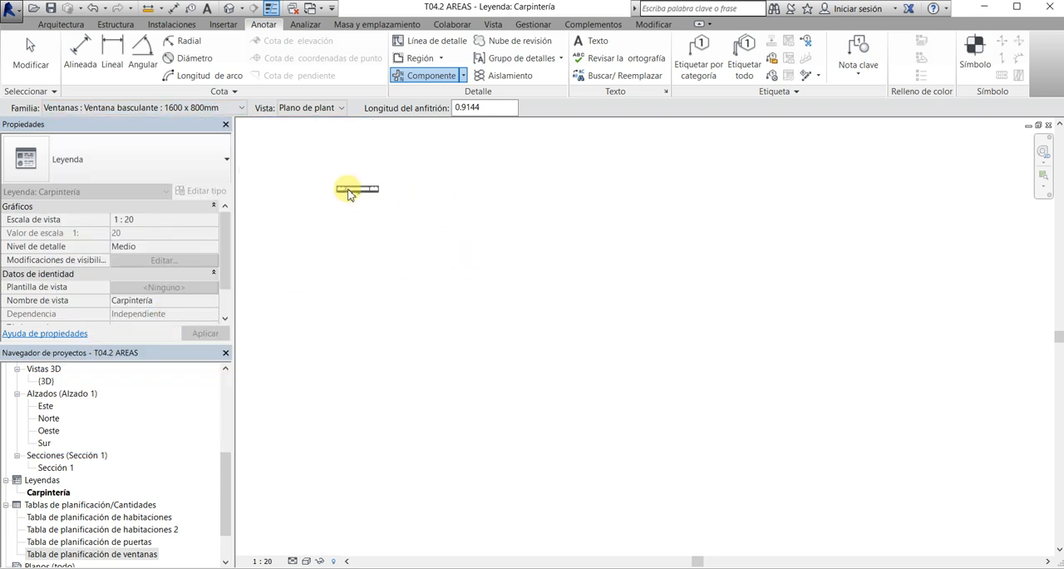
{"action": "scroll", "coordinate": [469, 288], "scroll_direction": "up", "scroll_amount": 5}
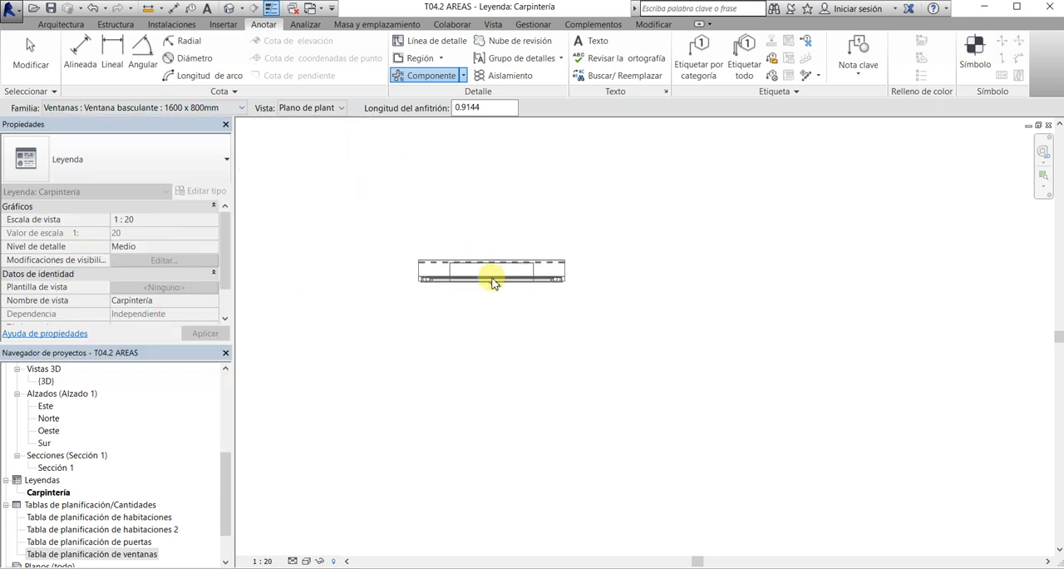
{"action": "left_click", "coordinate": [492, 295]}
{"action": "scroll", "coordinate": [488, 343], "scroll_direction": "up", "scroll_amount": 2}
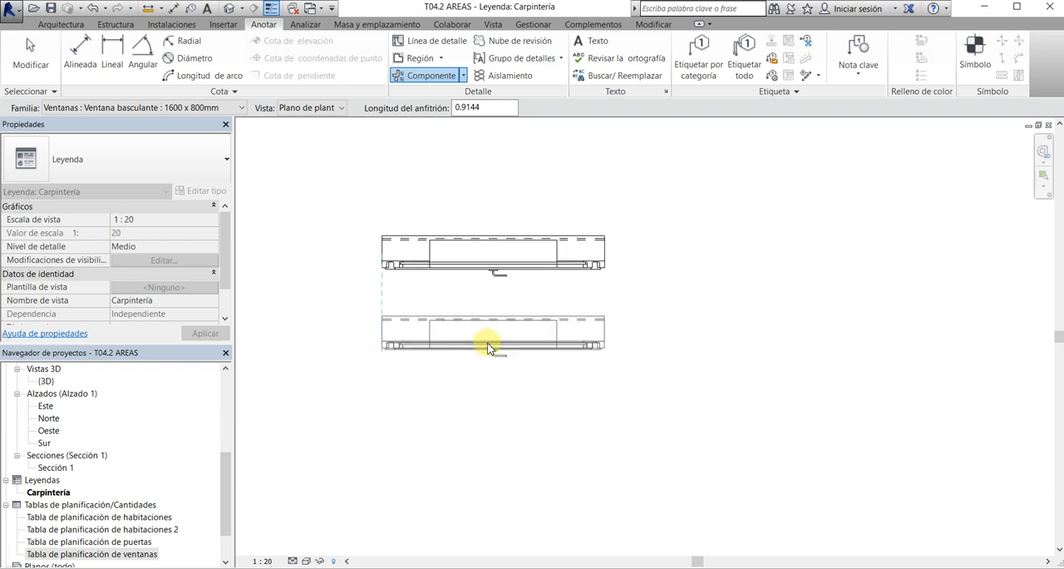
Place the same window's front elevation (Alzado: Frontal) above its plan component, and end the placement
{"action": "scroll", "coordinate": [487, 346], "scroll_direction": "down", "scroll_amount": 3}
{"action": "left_click", "coordinate": [336, 107]}
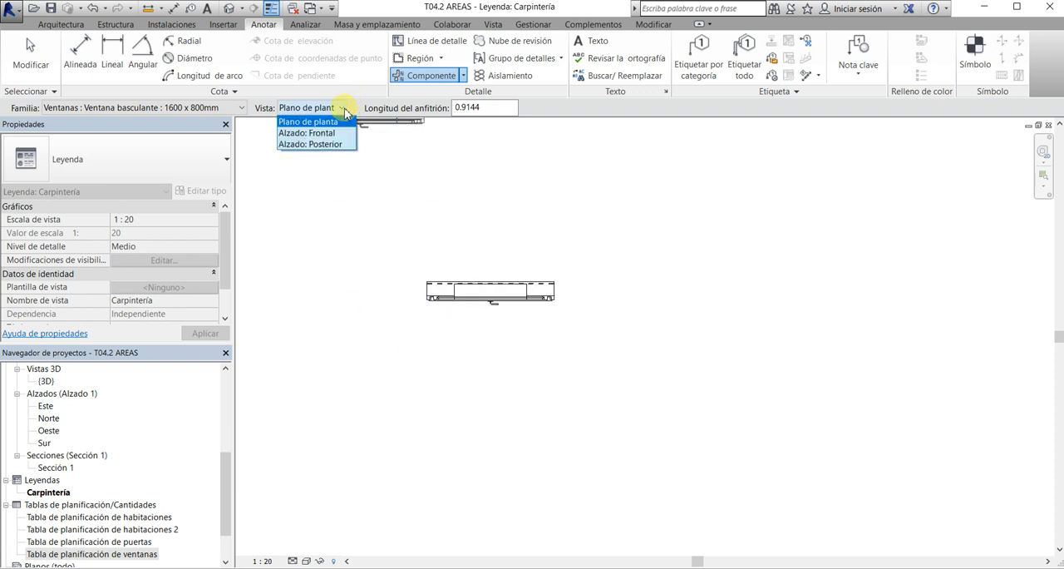
{"action": "left_click", "coordinate": [336, 133]}
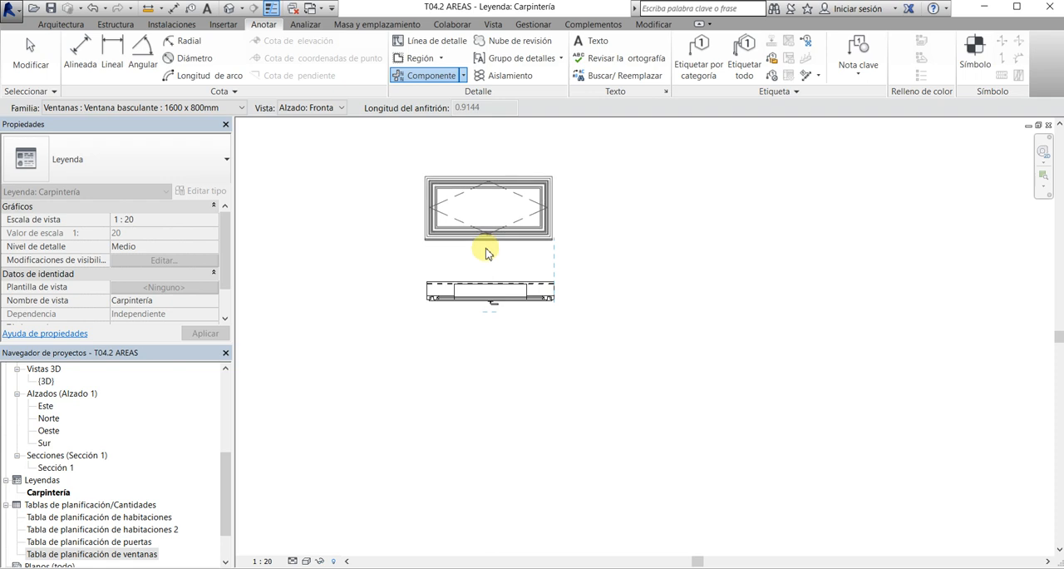
{"action": "left_click", "coordinate": [486, 253]}
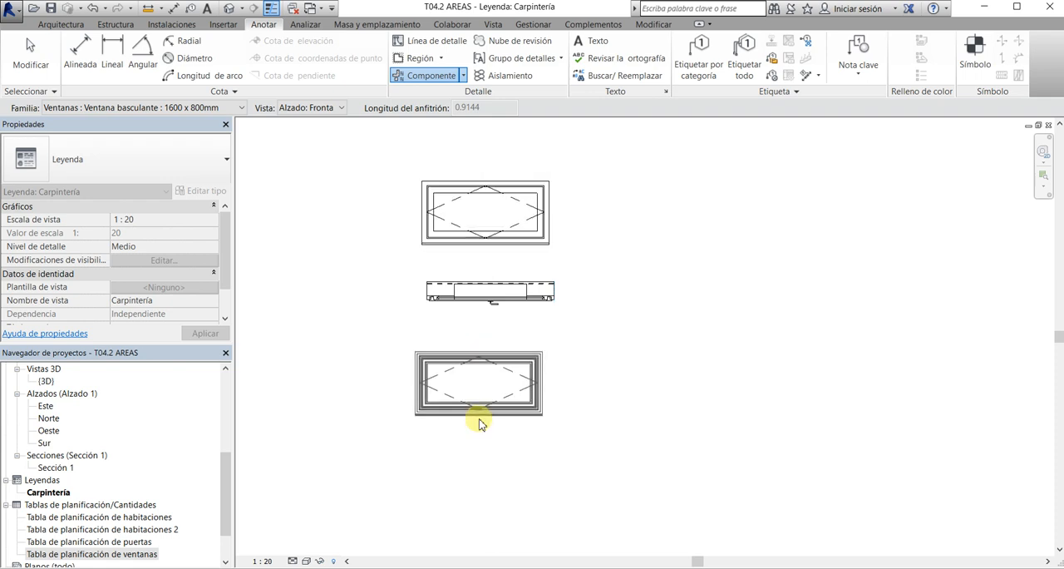
{"action": "scroll", "coordinate": [508, 399], "scroll_direction": "up", "scroll_amount": 2}
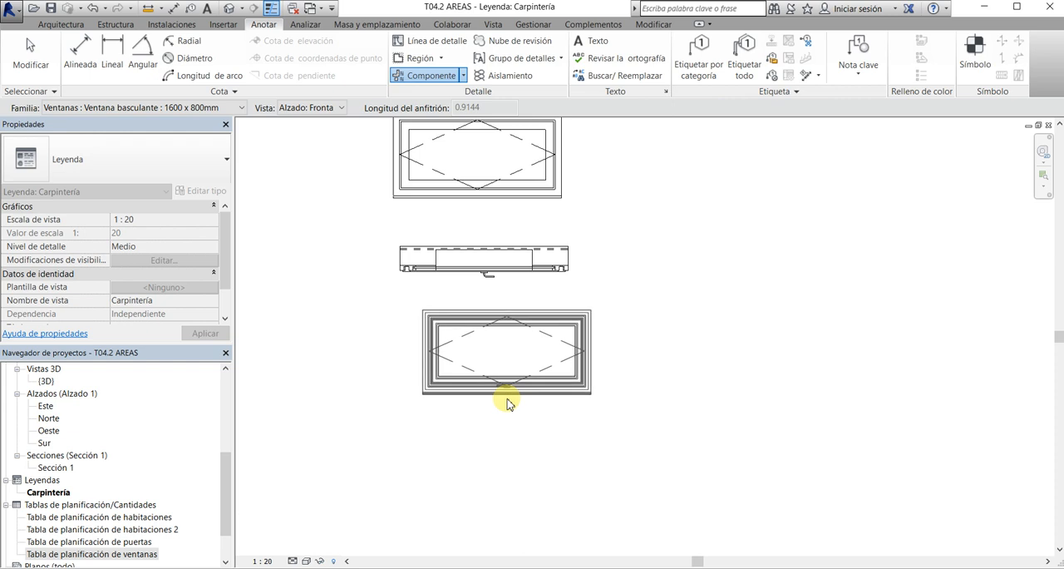
{"action": "key", "text": "Escape"}
{"action": "key", "text": "Escape"}
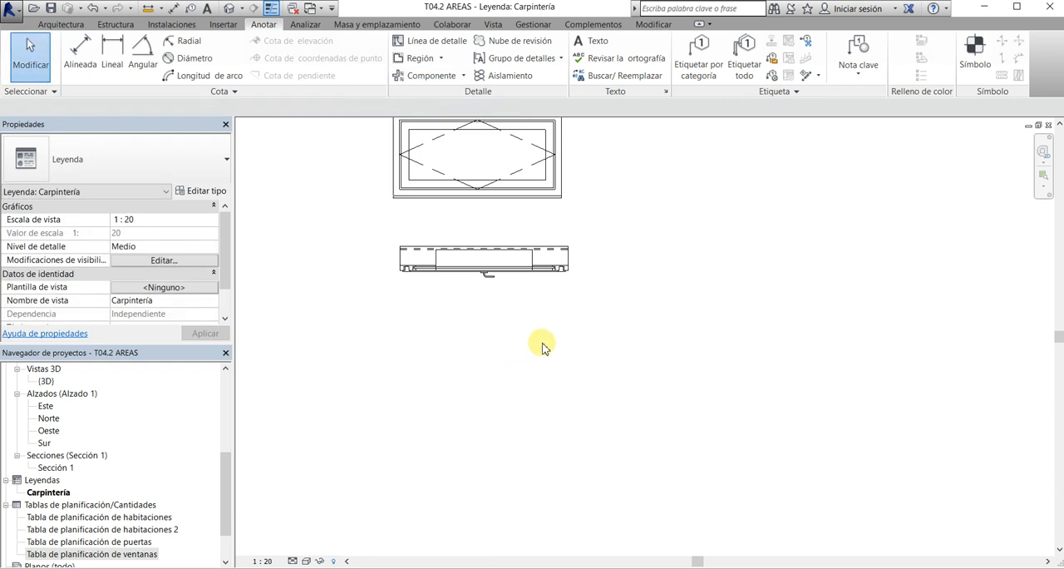
Shift the window's plan component beneath the elevation and align its left edge with the elevation's left edge
{"action": "middle_click_drag", "start_coordinate": [541, 347], "coordinate": [554, 376]}
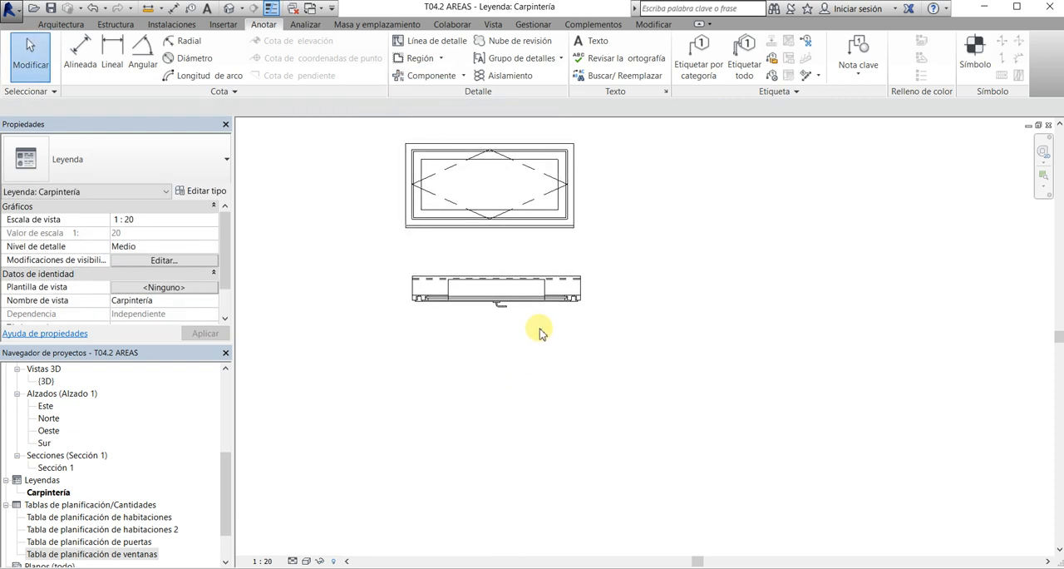
{"action": "left_click", "coordinate": [447, 305]}
{"action": "left_click_drag", "start_coordinate": [457, 303], "coordinate": [434, 300]}
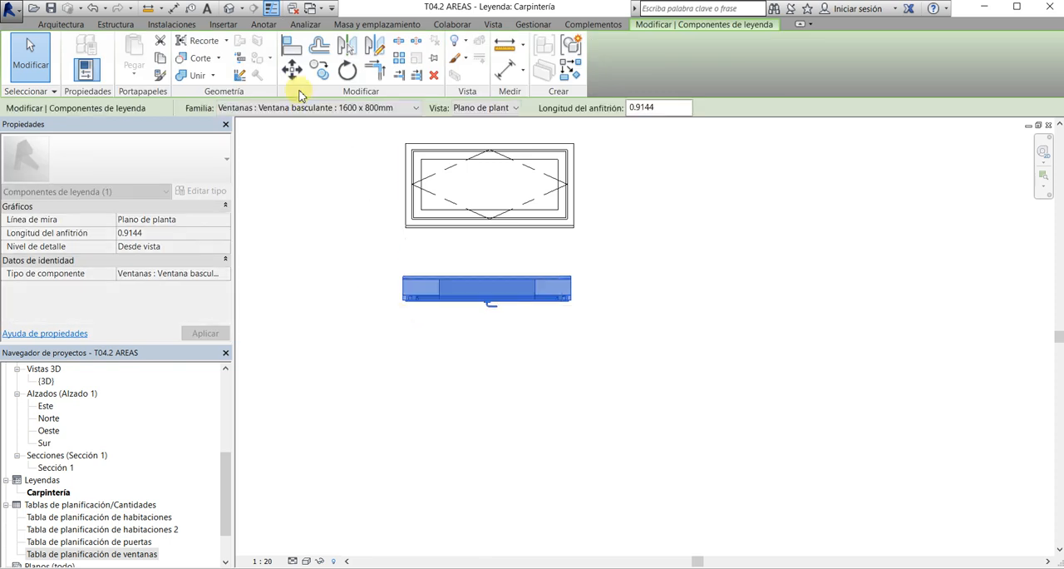
{"action": "scroll", "coordinate": [422, 240], "scroll_direction": "up", "scroll_amount": 1}
{"action": "scroll", "coordinate": [422, 240], "scroll_direction": "up", "scroll_amount": 3}
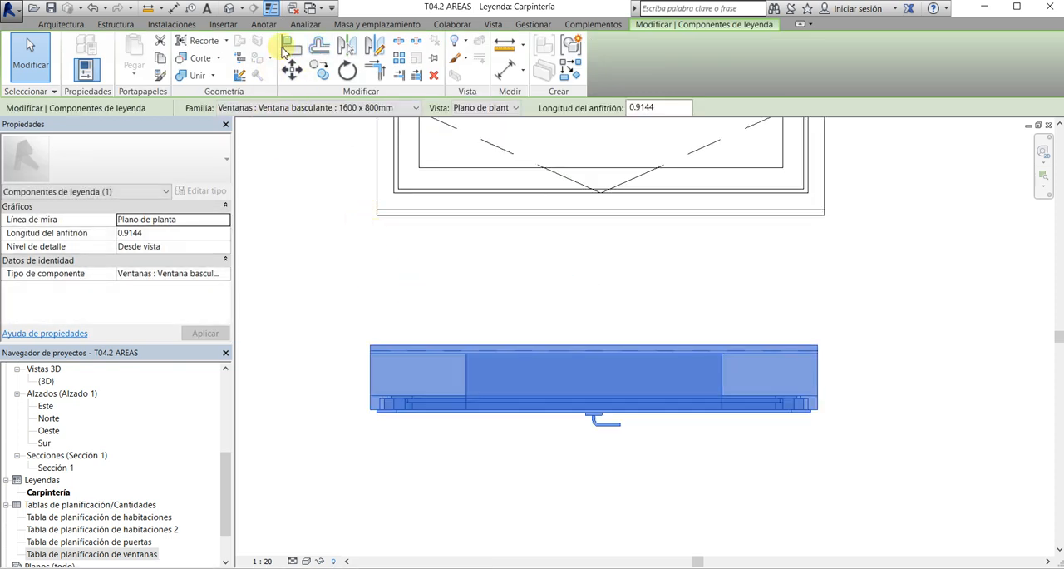
{"action": "left_click", "coordinate": [291, 47]}
{"action": "left_click", "coordinate": [377, 189]}
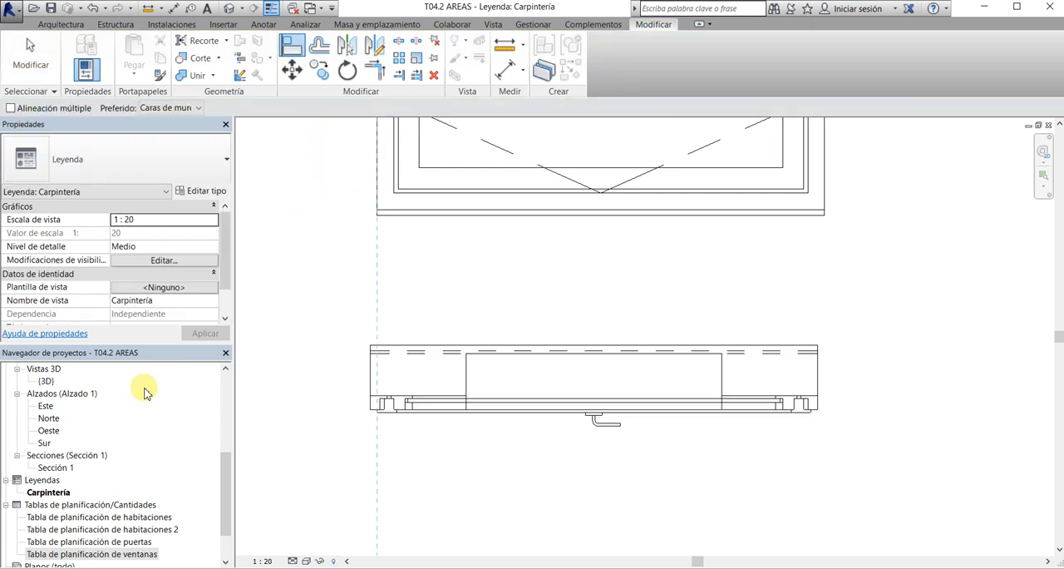
{"action": "left_click", "coordinate": [370, 372]}
{"action": "scroll", "coordinate": [345, 410], "scroll_direction": "down", "scroll_amount": 2}
{"action": "key", "text": "Escape"}
{"action": "key", "text": "Escape"}
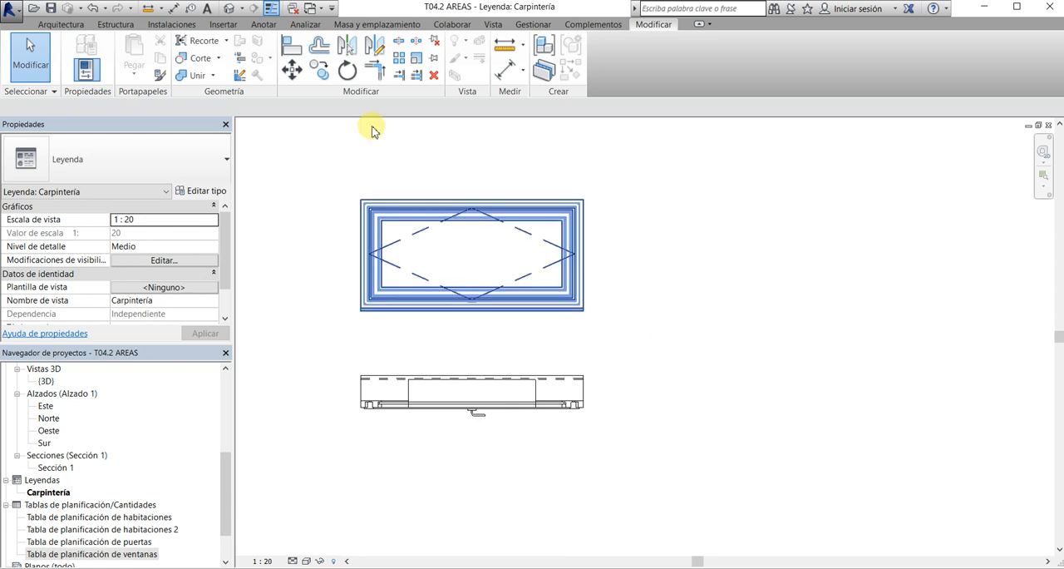
Turn off thin line display and set the legend's detail level to Alto
{"action": "scroll", "coordinate": [487, 405], "scroll_direction": "up", "scroll_amount": 2}
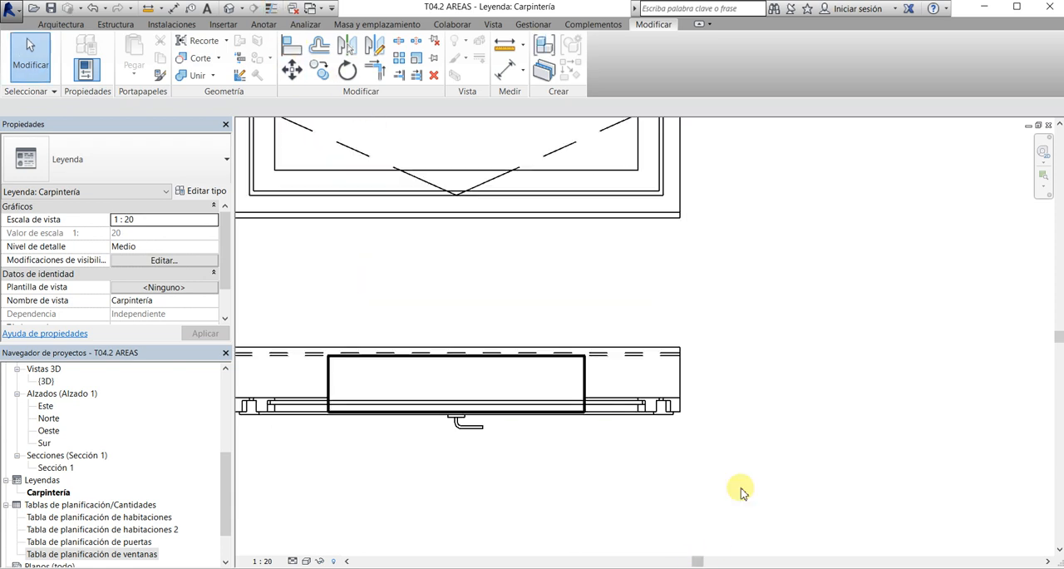
{"action": "scroll", "coordinate": [740, 473], "scroll_direction": "down", "scroll_amount": 2}
{"action": "middle_click_drag", "start_coordinate": [745, 458], "coordinate": [665, 446]}
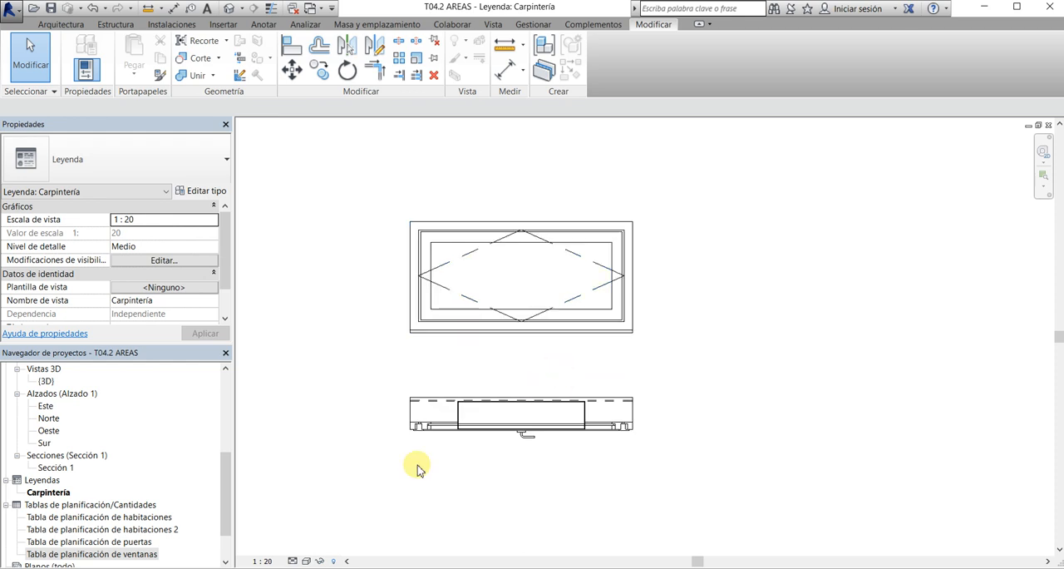
{"action": "left_click", "coordinate": [309, 546]}
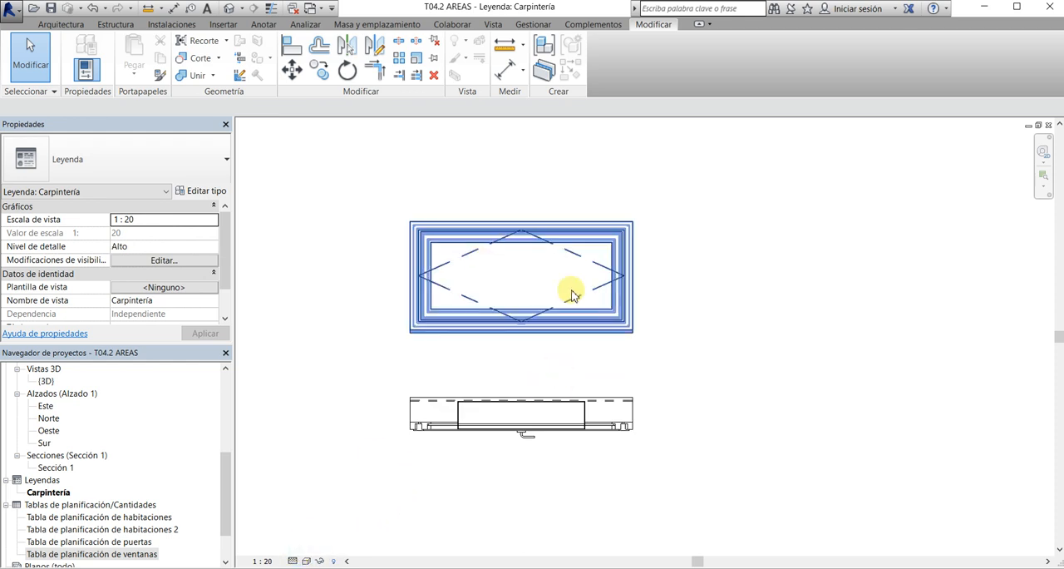
Change the window's elevation component to the rear view, Alzado: Posterior
{"action": "left_click", "coordinate": [584, 330]}
{"action": "left_click", "coordinate": [471, 106]}
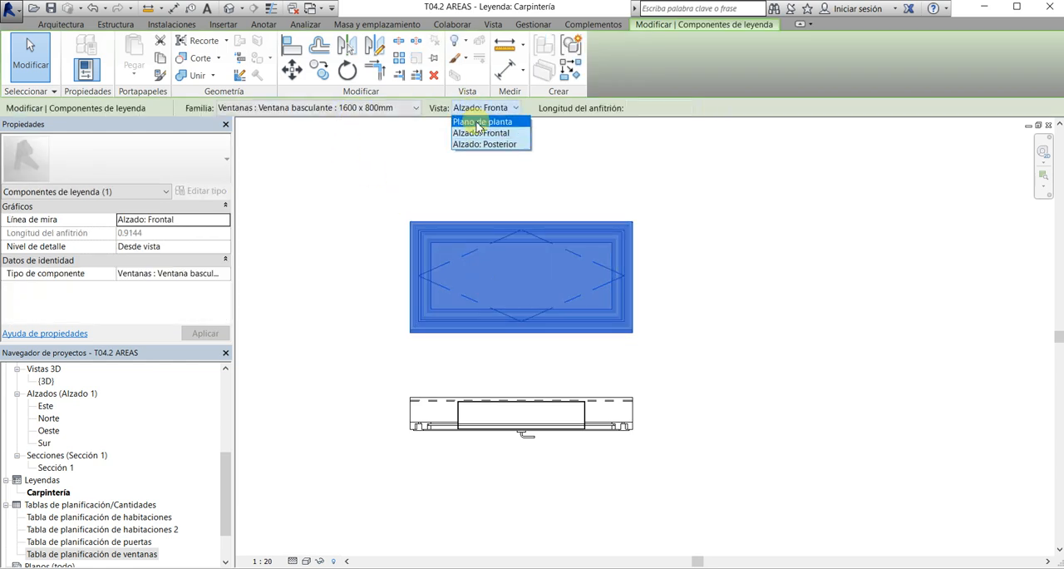
{"action": "left_click", "coordinate": [478, 144]}
{"action": "left_click", "coordinate": [686, 233]}
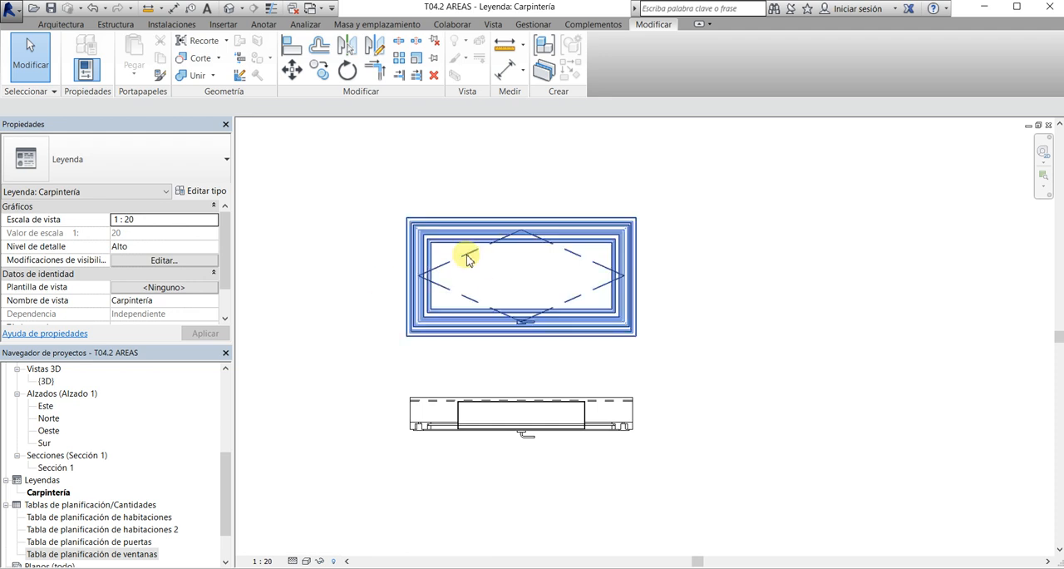
Try the Bajo detail level on the legend for comparison, and restore it to Alto
{"action": "left_click", "coordinate": [308, 518]}
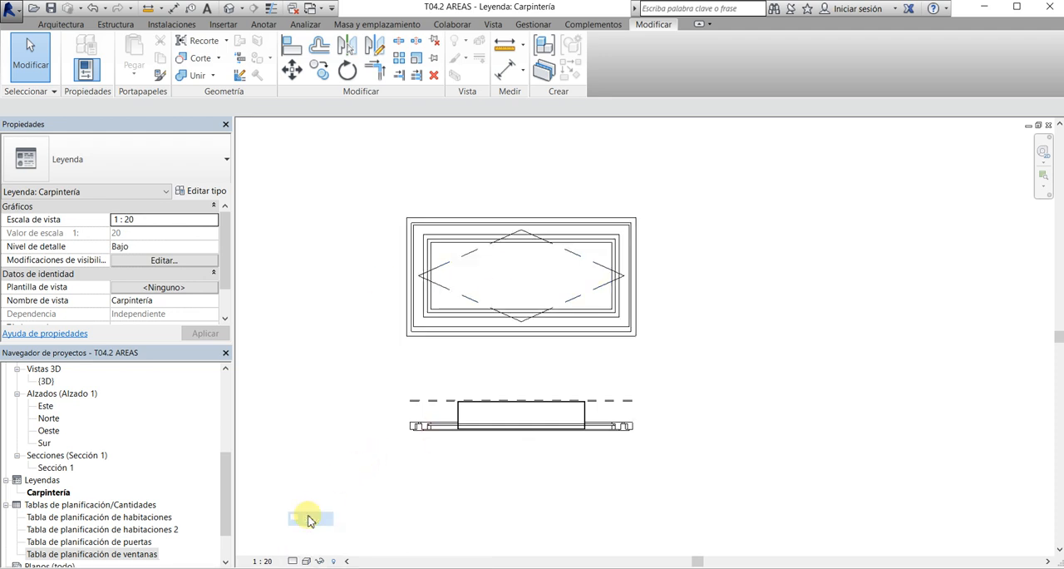
{"action": "left_click", "coordinate": [302, 561]}
{"action": "left_click", "coordinate": [306, 549]}
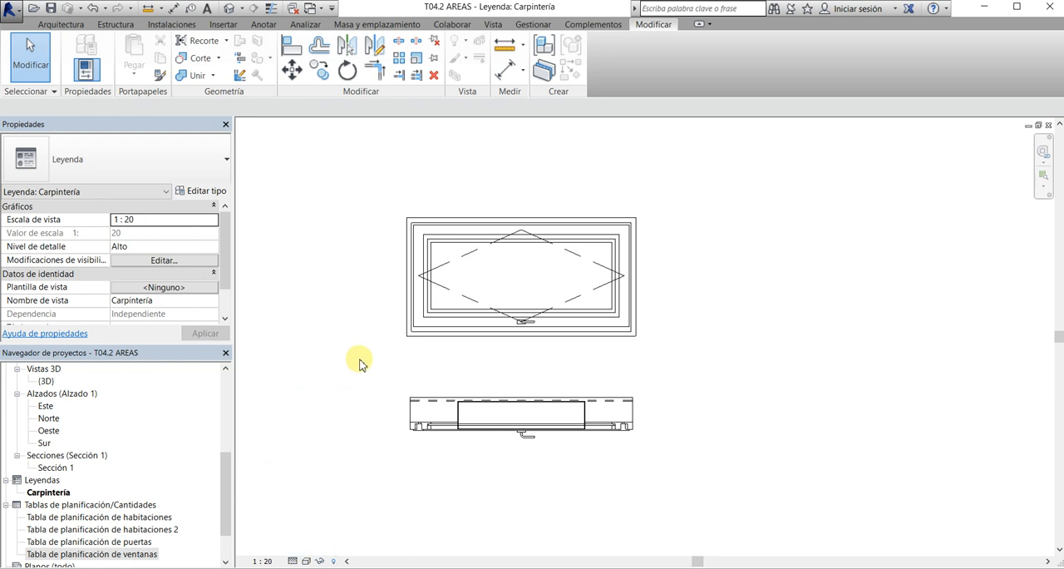
Check which door families are listed in the door schedule, and return to the Carpintería legend
{"action": "scroll", "coordinate": [383, 350], "scroll_direction": "down", "scroll_amount": 2}
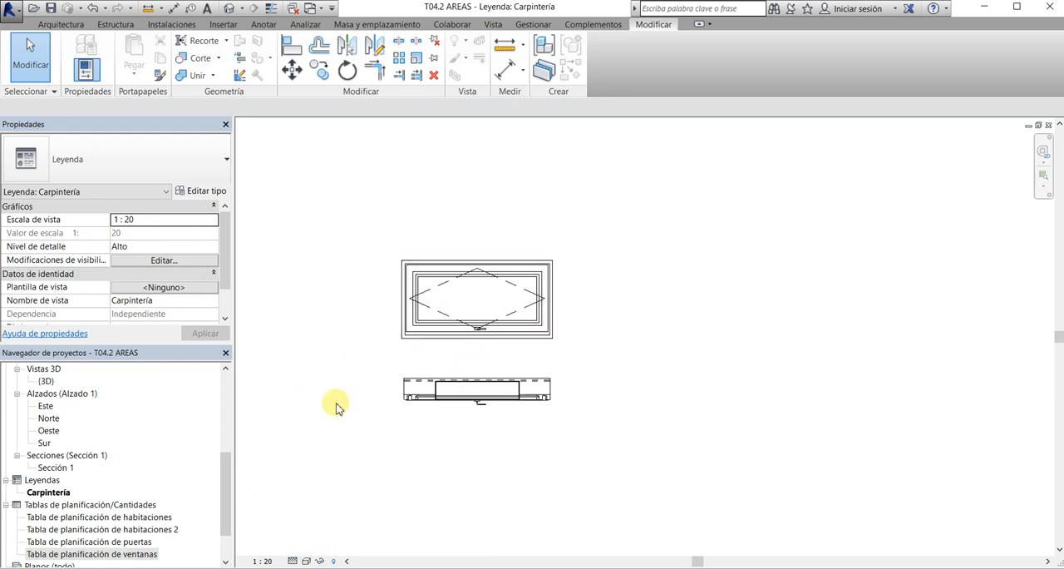
{"action": "double_click", "coordinate": [138, 542]}
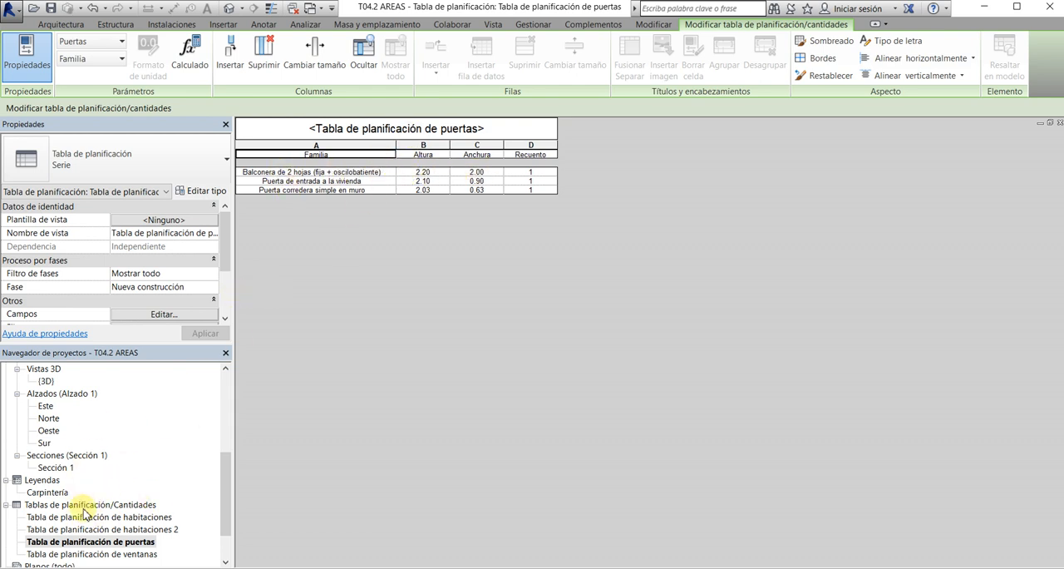
{"action": "double_click", "coordinate": [48, 491]}
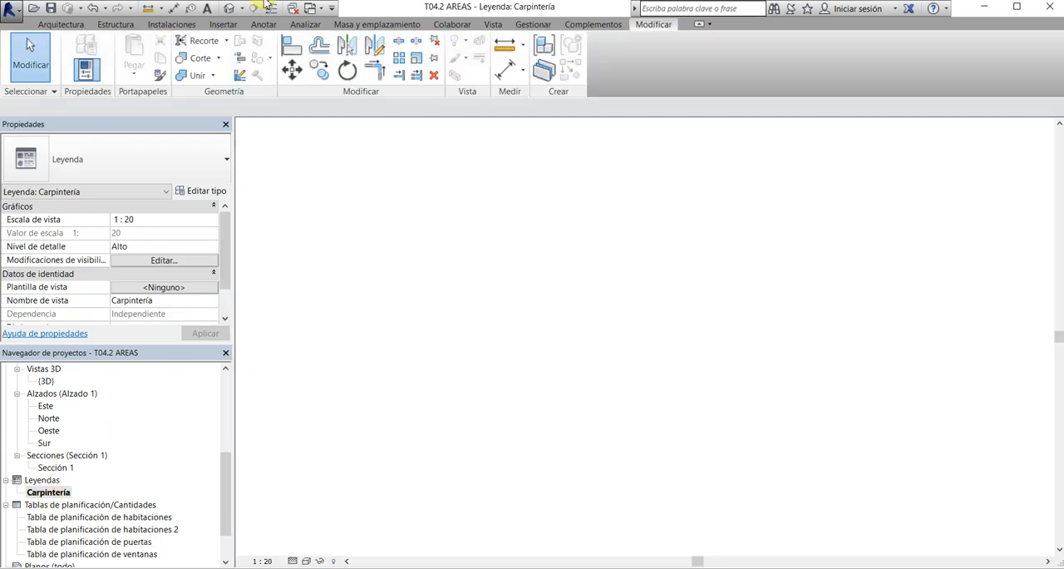
Place a front elevation legend component of the Balconera de 2 hojas (fija + oscilobatiente) 2000 x 2200mm door beside the window
{"action": "left_click", "coordinate": [222, 24]}
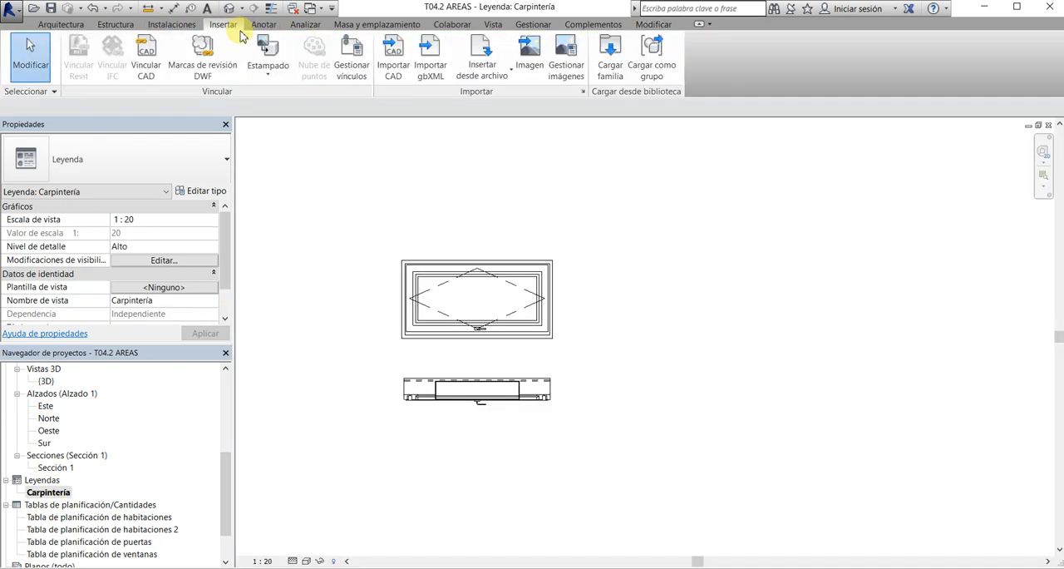
{"action": "left_click", "coordinate": [265, 24]}
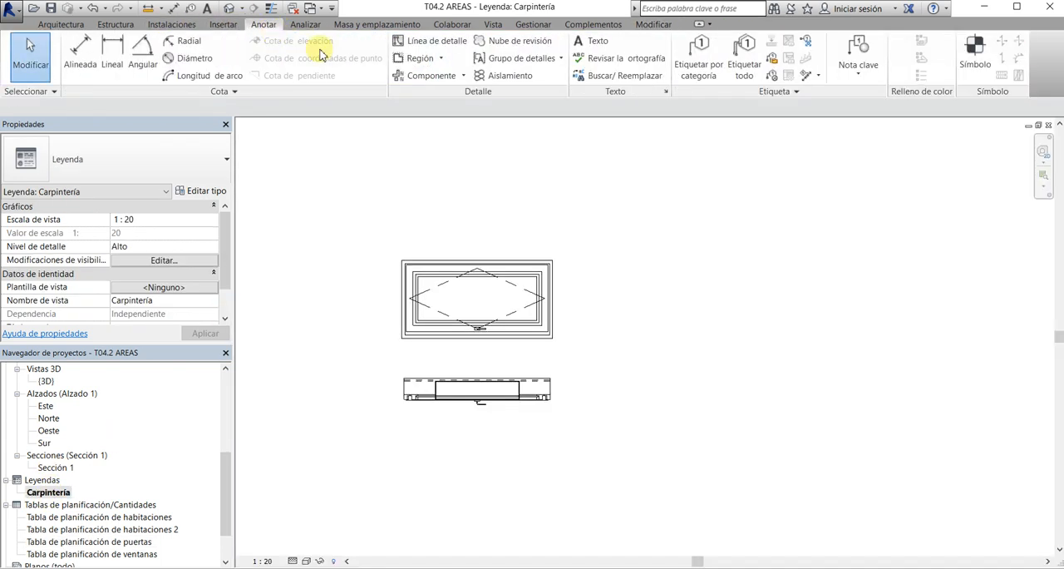
{"action": "left_click", "coordinate": [464, 75]}
{"action": "left_click", "coordinate": [449, 154]}
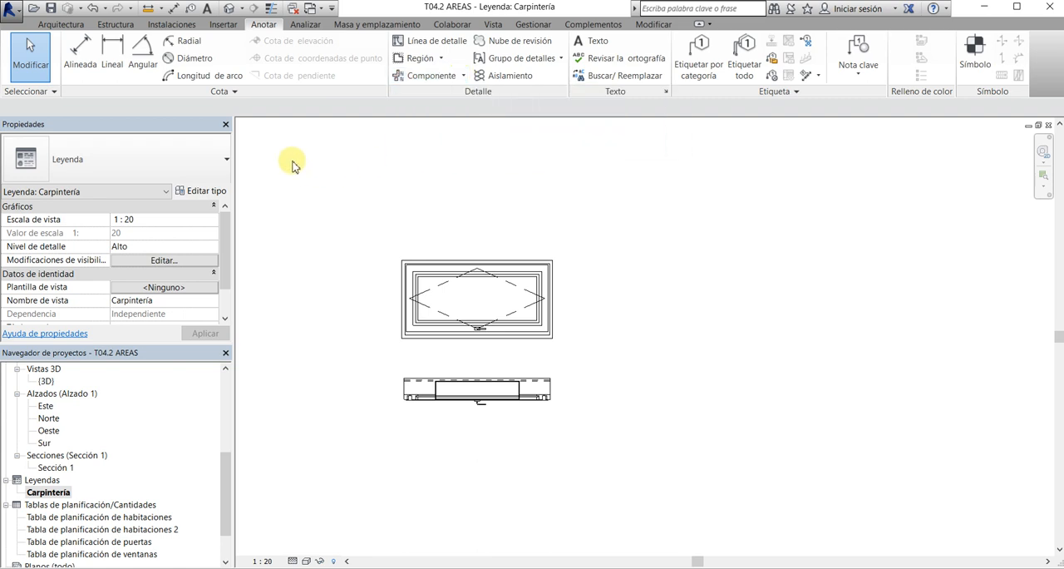
{"action": "left_click", "coordinate": [219, 108]}
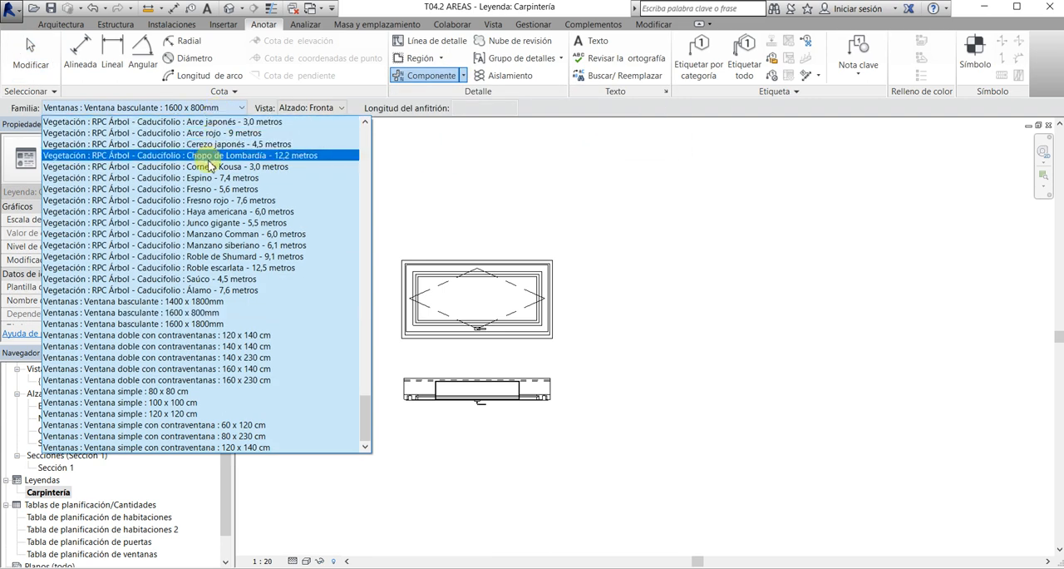
{"action": "scroll", "coordinate": [208, 187], "scroll_direction": "up", "scroll_amount": 5}
{"action": "scroll", "coordinate": [207, 185], "scroll_direction": "up", "scroll_amount": 15}
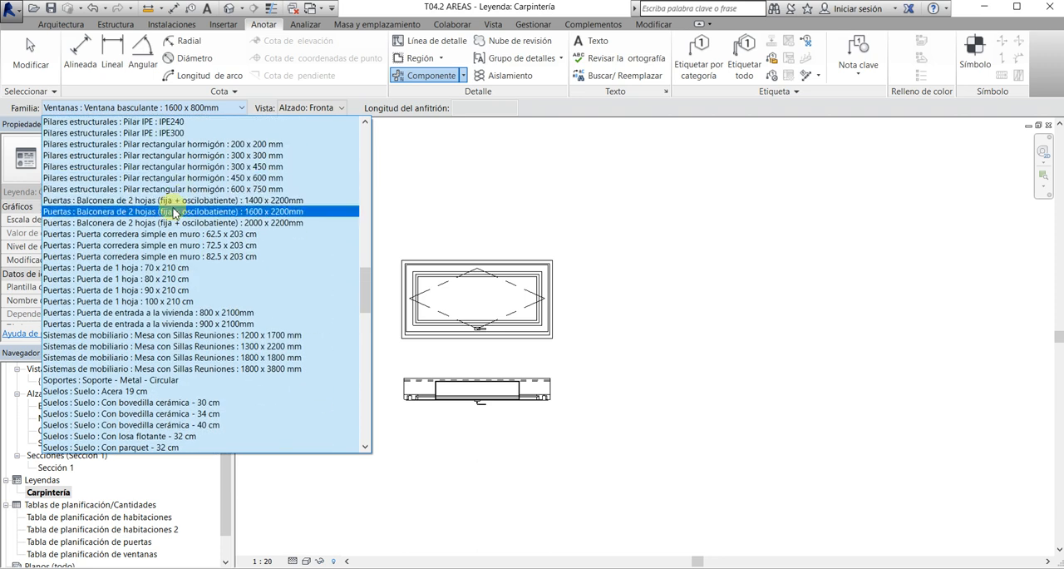
{"action": "left_click", "coordinate": [173, 211]}
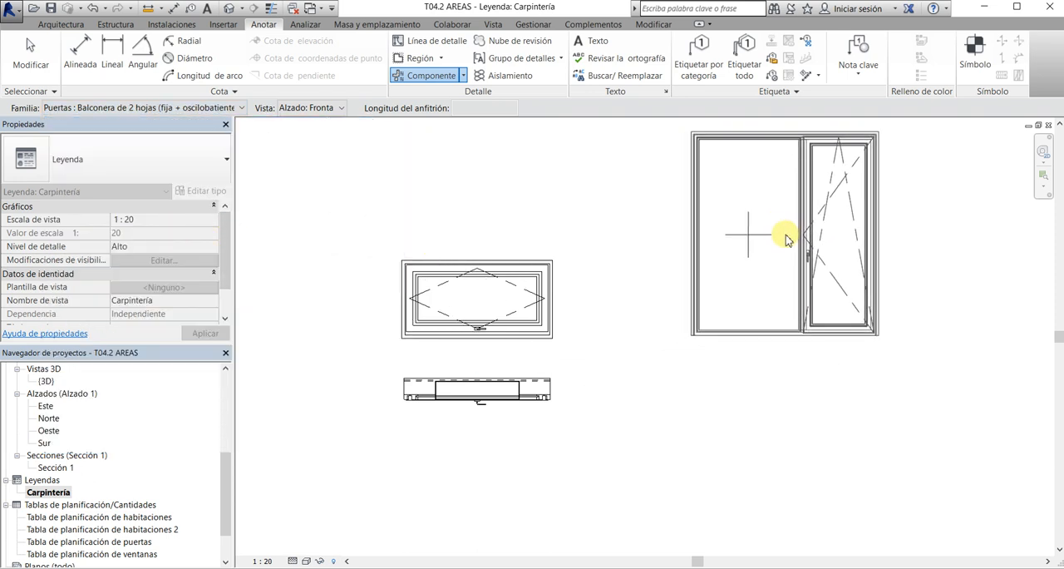
{"action": "left_click", "coordinate": [786, 237]}
{"action": "scroll", "coordinate": [491, 328], "scroll_direction": "down", "scroll_amount": 2}
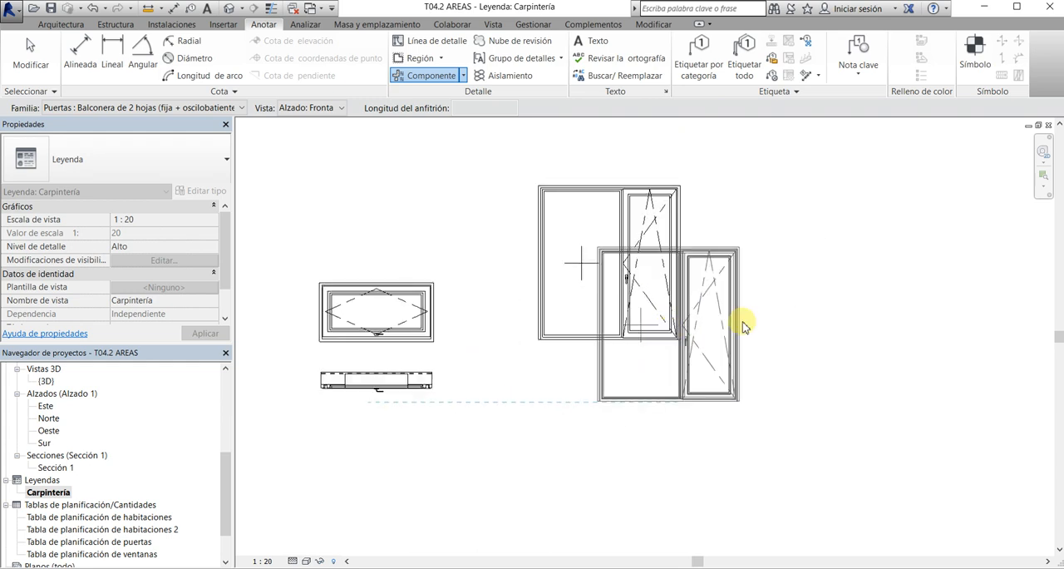
Place a Plano de planta legend component of the Balconera de 2 hojas door directly below its elevation
{"action": "left_click", "coordinate": [305, 108]}
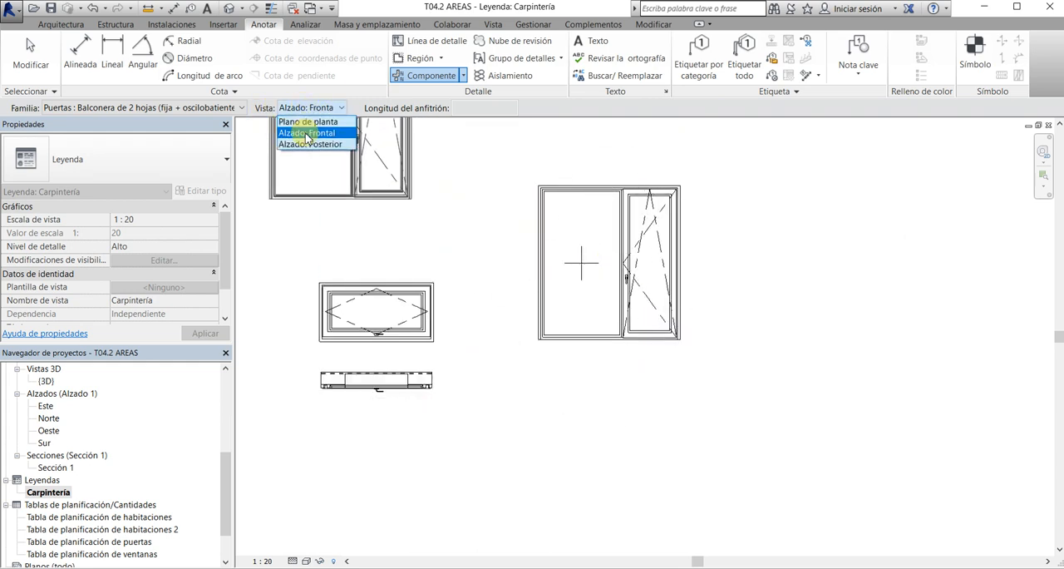
{"action": "left_click", "coordinate": [300, 123]}
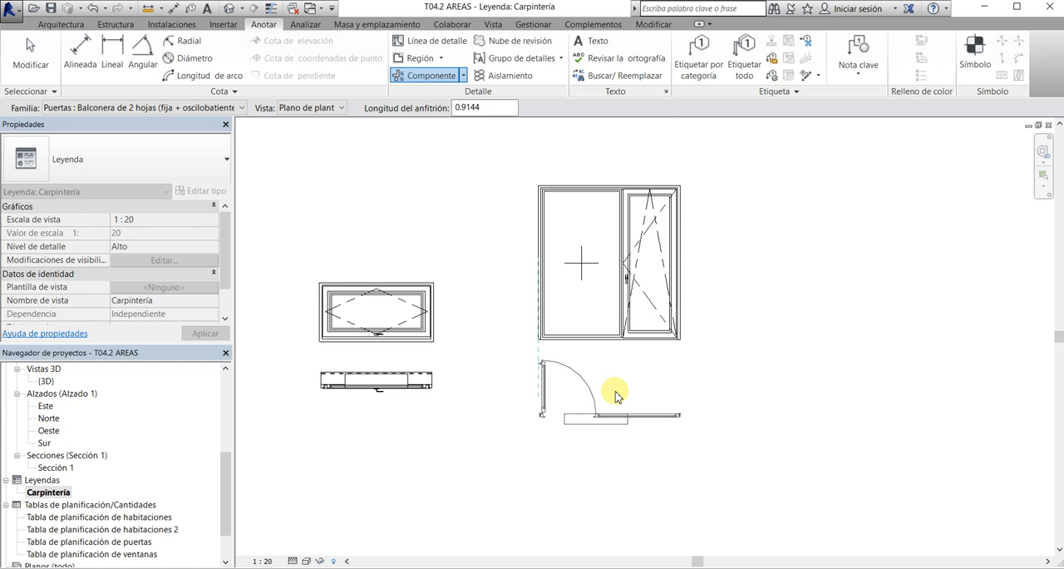
{"action": "left_click", "coordinate": [615, 397]}
{"action": "key", "text": "Escape"}
{"action": "key", "text": "Escape"}
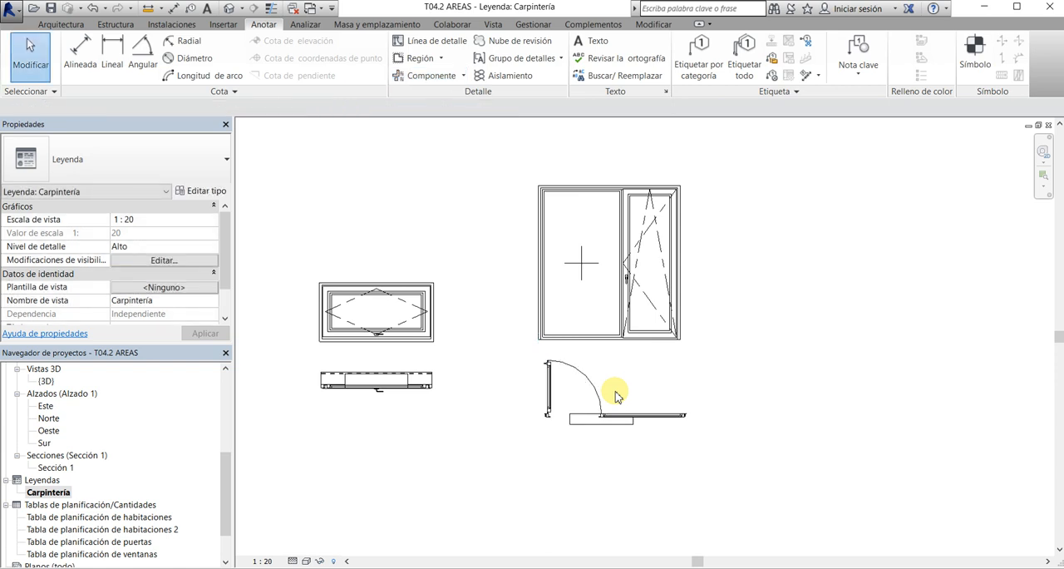
Change the balcony door's elevation component to the rear view, Alzado: Posterior
{"action": "scroll", "coordinate": [619, 399], "scroll_direction": "up", "scroll_amount": 2}
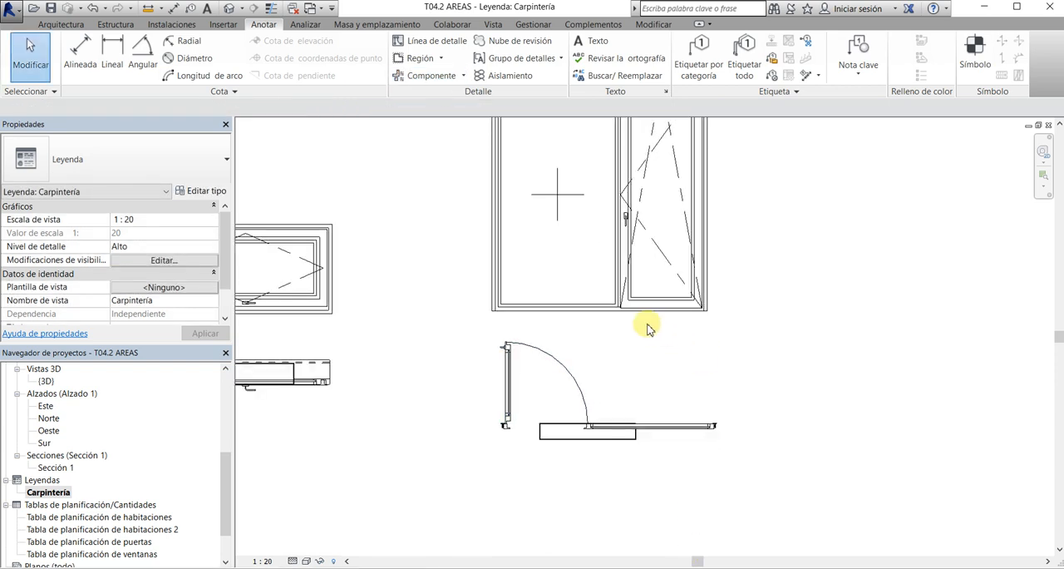
{"action": "left_click", "coordinate": [617, 431]}
{"action": "left_click", "coordinate": [606, 439]}
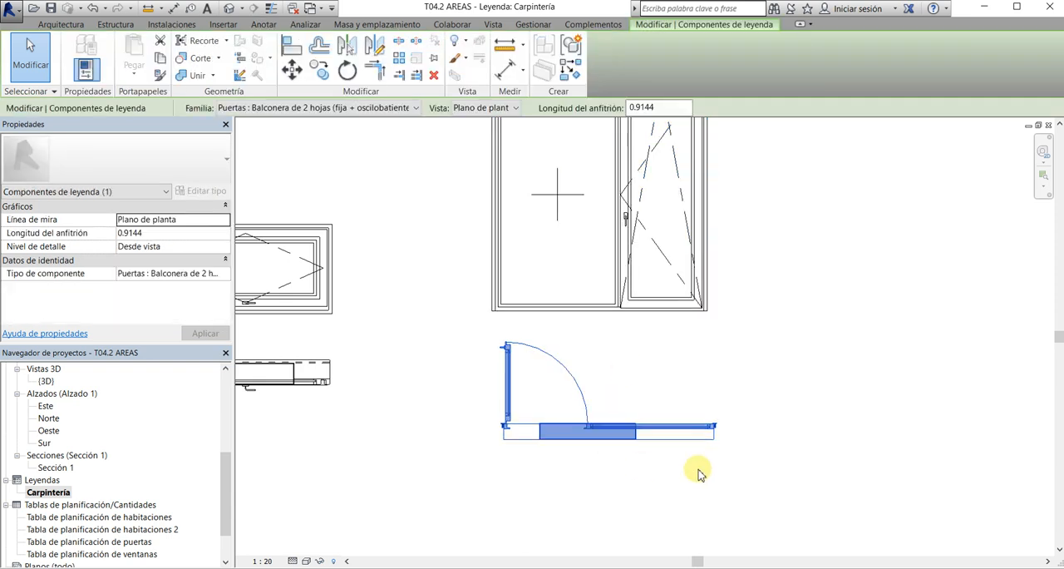
{"action": "left_click", "coordinate": [646, 307]}
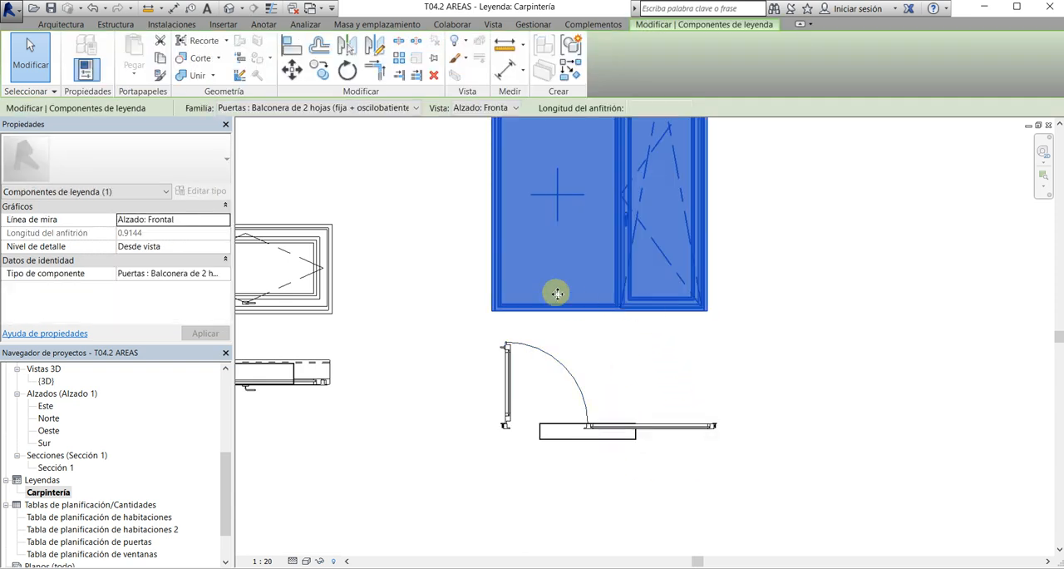
{"action": "left_click", "coordinate": [491, 108]}
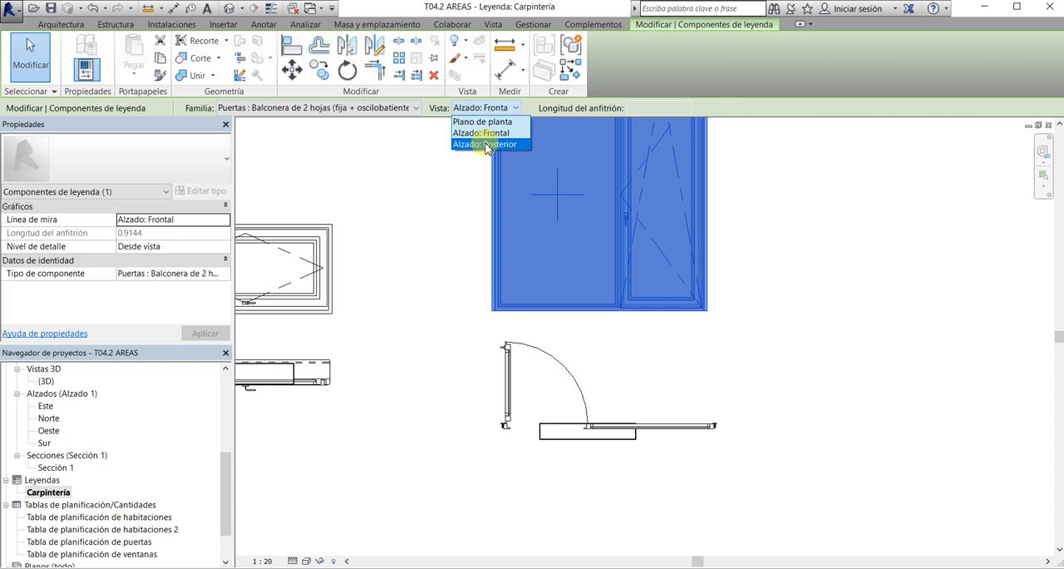
{"action": "left_click", "coordinate": [482, 143]}
{"action": "left_click", "coordinate": [787, 290]}
{"action": "scroll", "coordinate": [786, 290], "scroll_direction": "down", "scroll_amount": 1}
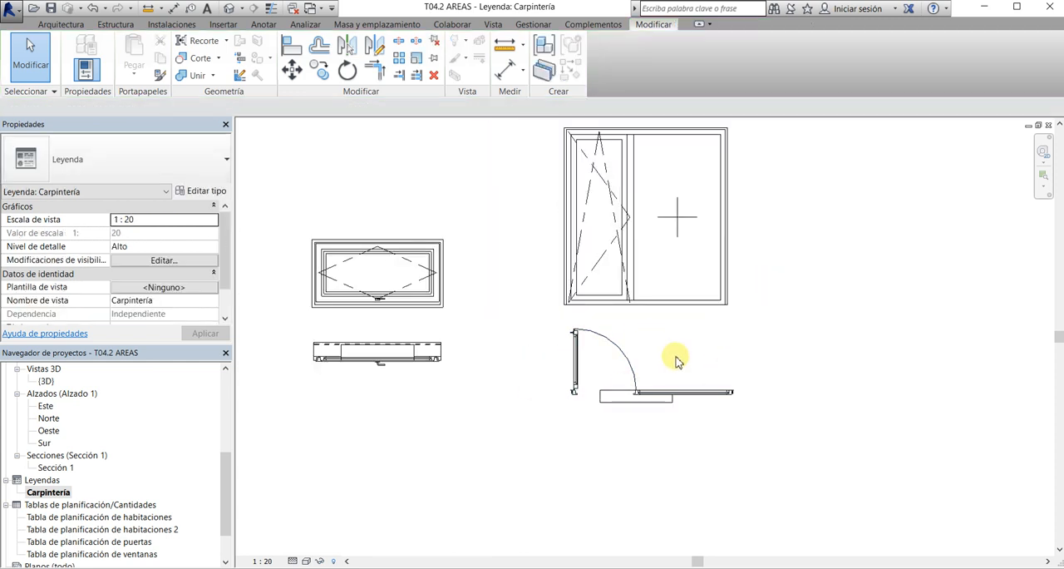
Align the bottom edge of the balcony door's elevation with the bottom edge of the window's elevation
{"action": "scroll", "coordinate": [648, 360], "scroll_direction": "down", "scroll_amount": 1}
{"action": "scroll", "coordinate": [499, 360], "scroll_direction": "up", "scroll_amount": 2}
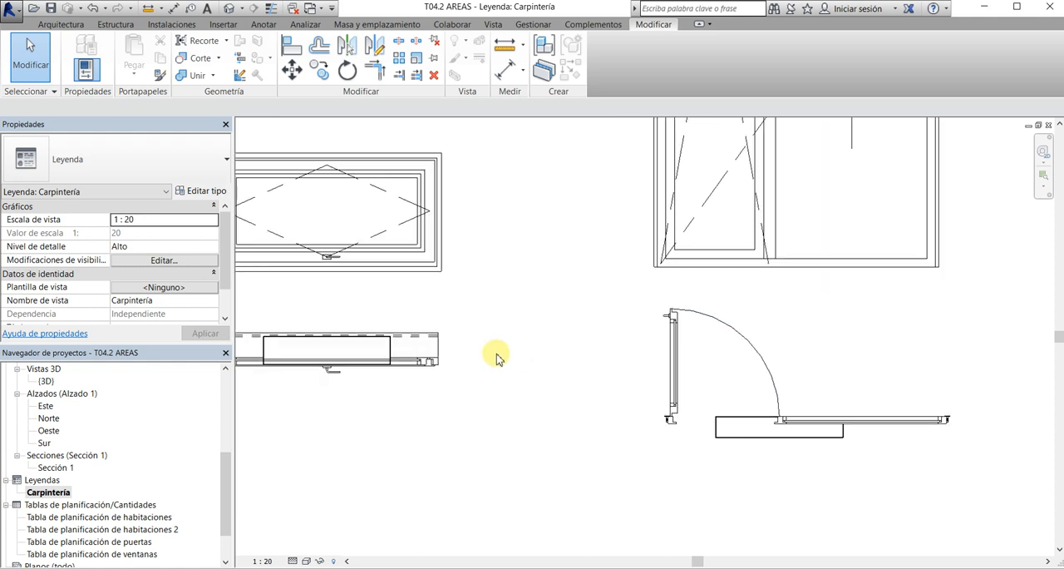
{"action": "left_click", "coordinate": [292, 46]}
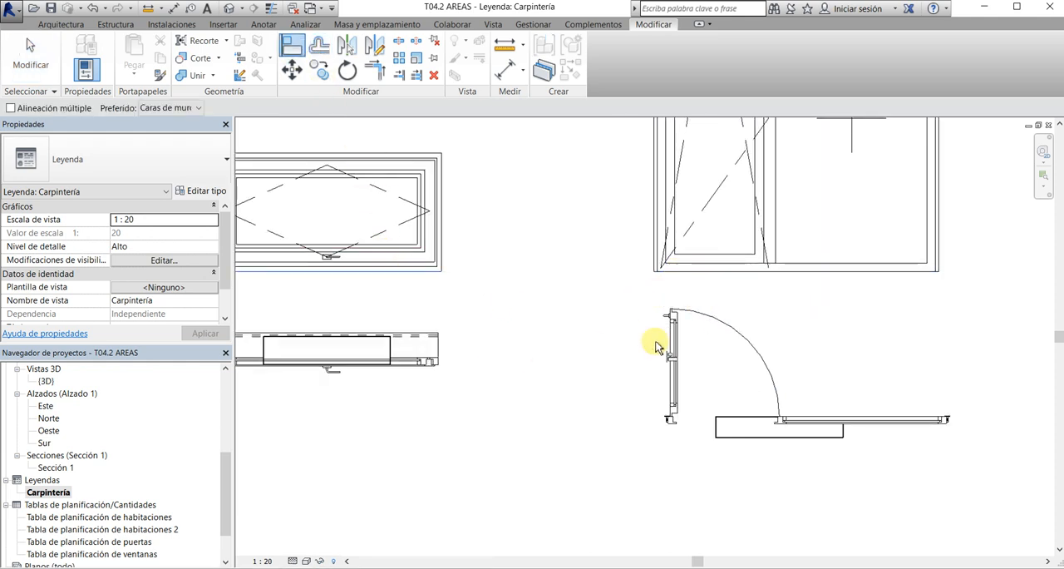
{"action": "scroll", "coordinate": [534, 355], "scroll_direction": "down", "scroll_amount": 1}
{"action": "scroll", "coordinate": [535, 355], "scroll_direction": "down", "scroll_amount": 1}
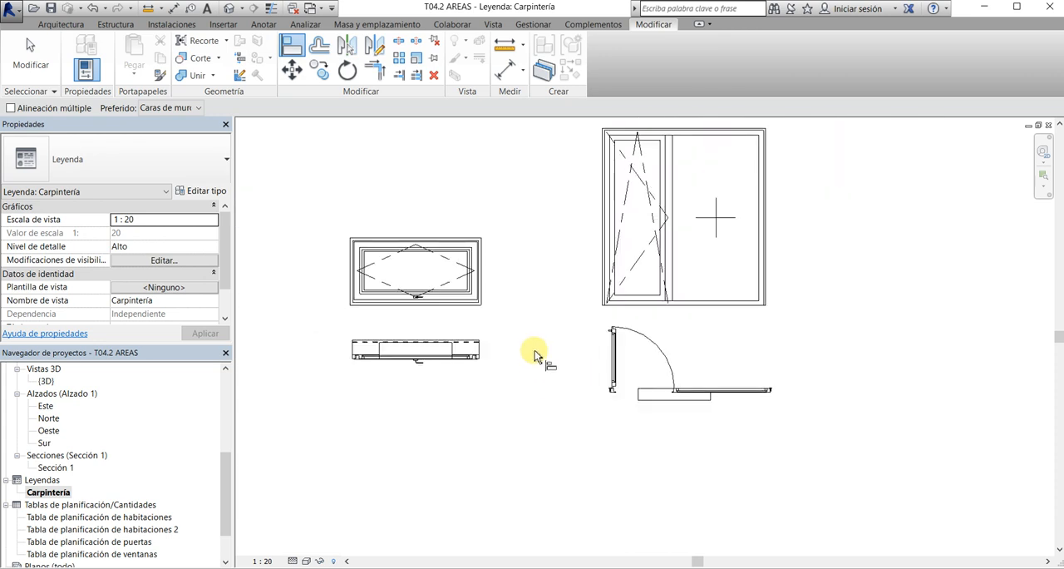
{"action": "scroll", "coordinate": [488, 355], "scroll_direction": "down", "scroll_amount": 1}
{"action": "key", "text": "Escape"}
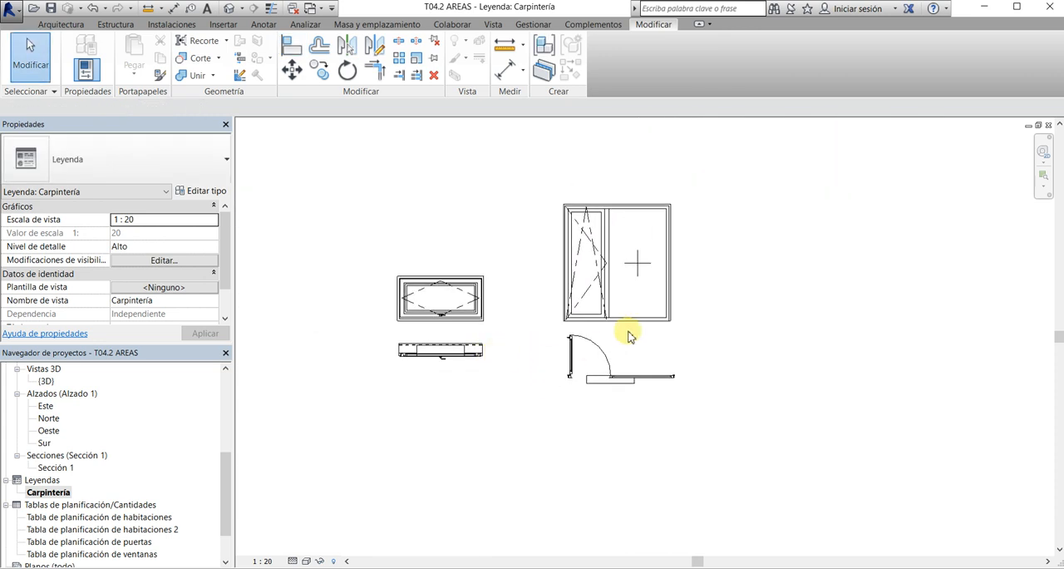
Add an aligned dimension for the balcony door's overall width above its elevation
{"action": "scroll", "coordinate": [628, 336], "scroll_direction": "up", "scroll_amount": 1}
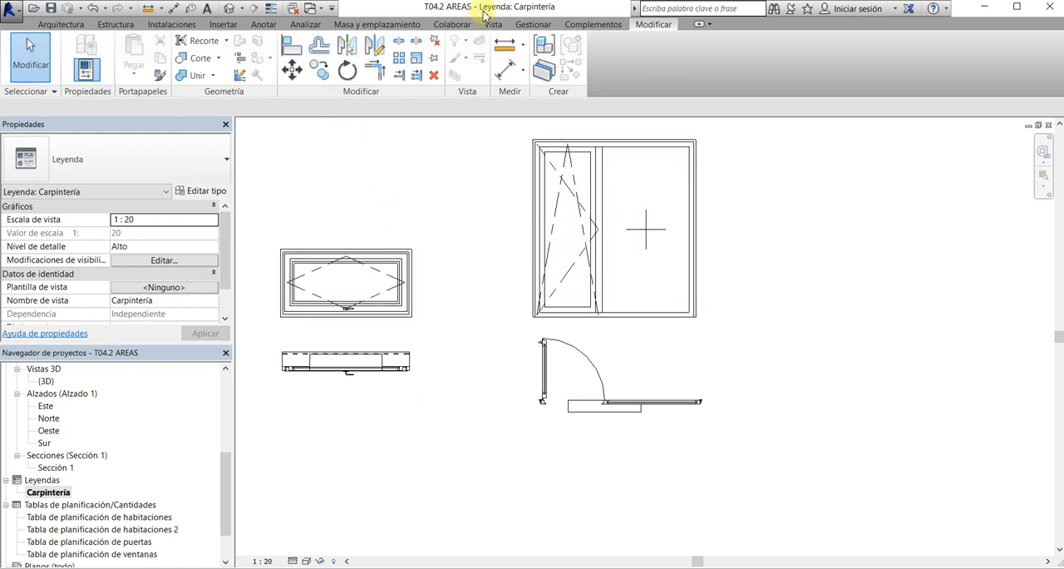
{"action": "left_click", "coordinate": [506, 70]}
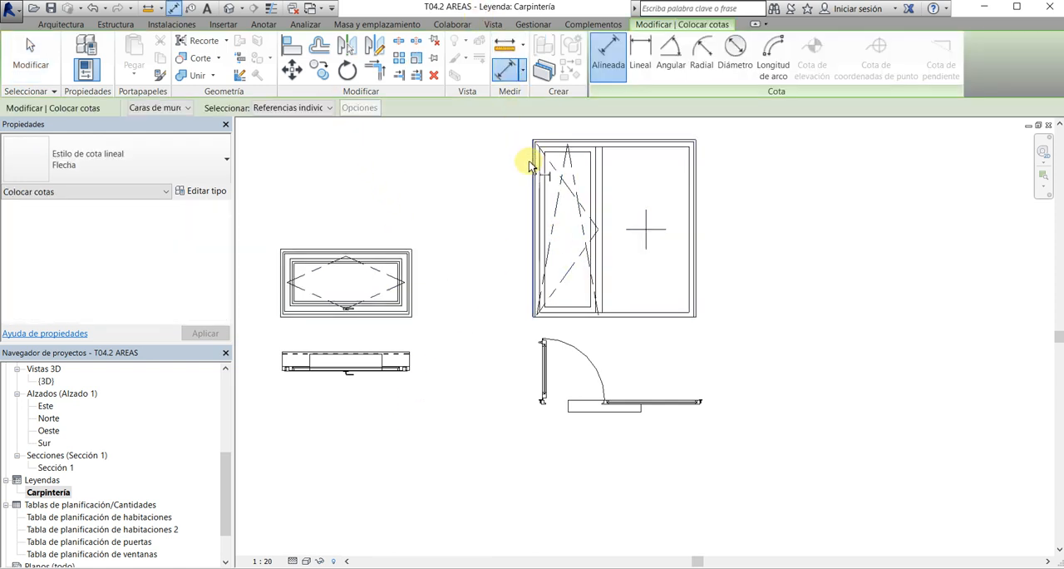
{"action": "left_click", "coordinate": [530, 164]}
{"action": "left_click", "coordinate": [696, 174]}
{"action": "middle_click_drag", "start_coordinate": [733, 217], "coordinate": [726, 286]}
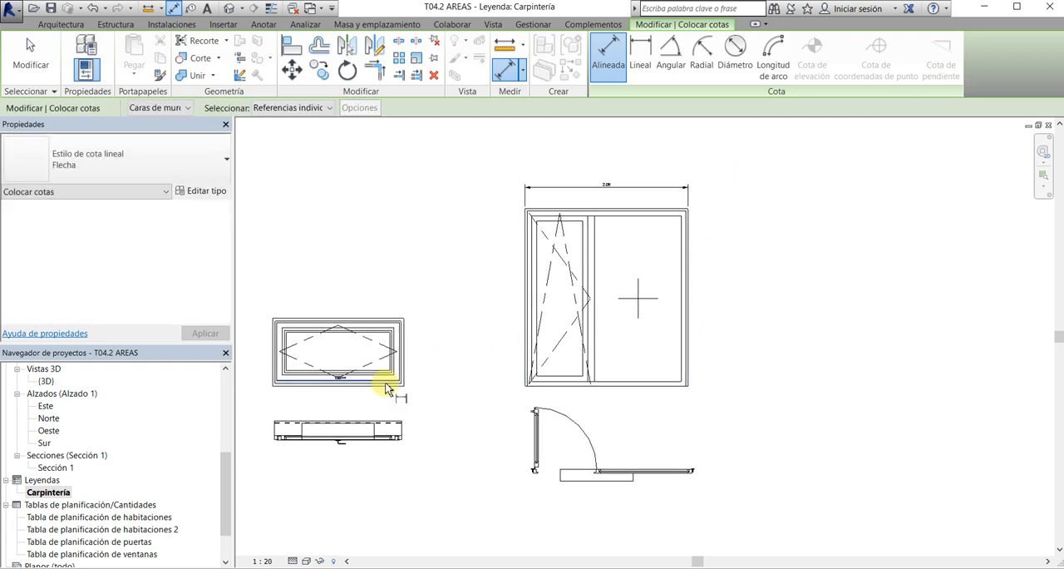
Add an aligned dimension for the window's width below its plan component
{"action": "scroll", "coordinate": [386, 376], "scroll_direction": "up", "scroll_amount": 3}
{"action": "left_click", "coordinate": [399, 430]}
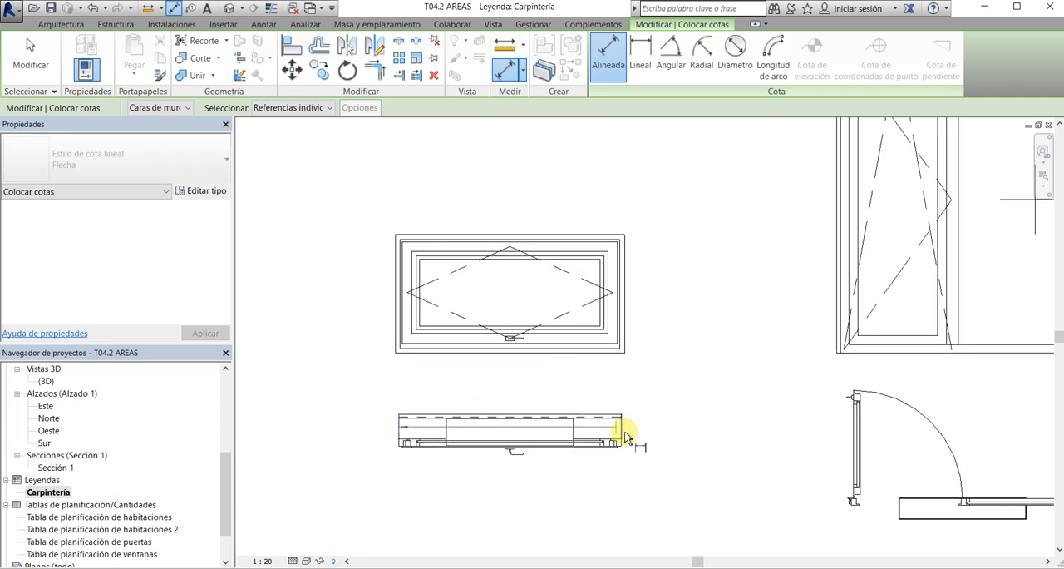
{"action": "left_click", "coordinate": [621, 430]}
{"action": "scroll", "coordinate": [623, 430], "scroll_direction": "down", "scroll_amount": 1}
{"action": "left_click", "coordinate": [625, 471]}
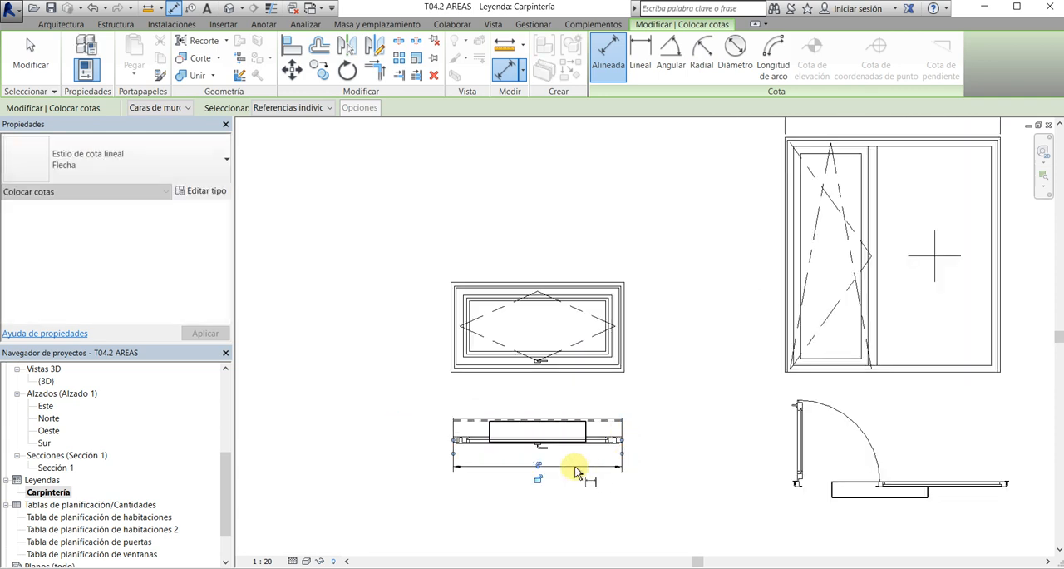
Dimension the depth of the window's plan component, placing the dimension just outside its left end
{"action": "scroll", "coordinate": [454, 419], "scroll_direction": "up", "scroll_amount": 3}
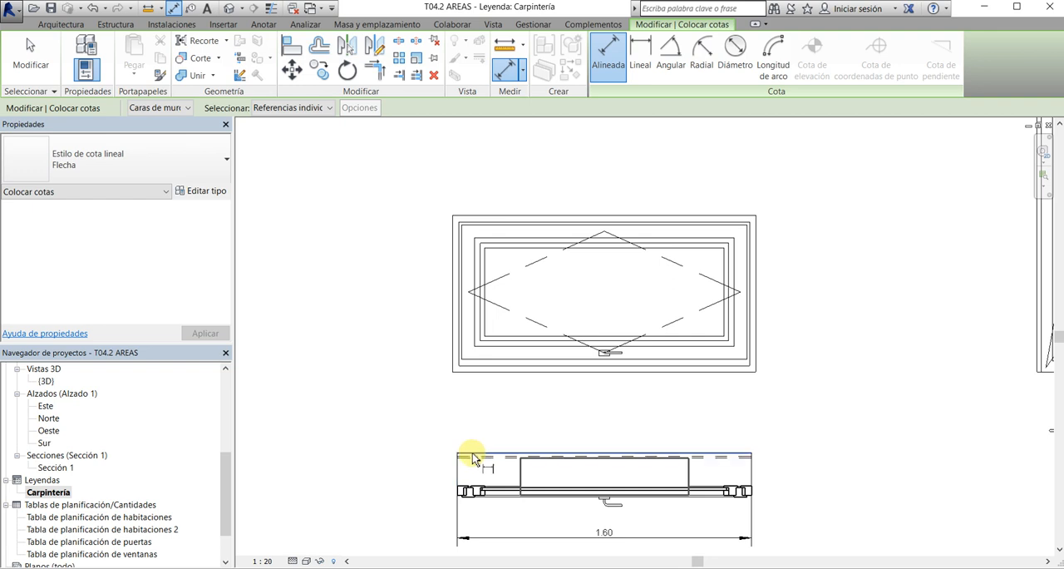
{"action": "left_click", "coordinate": [474, 453]}
{"action": "scroll", "coordinate": [471, 527], "scroll_direction": "up", "scroll_amount": 3}
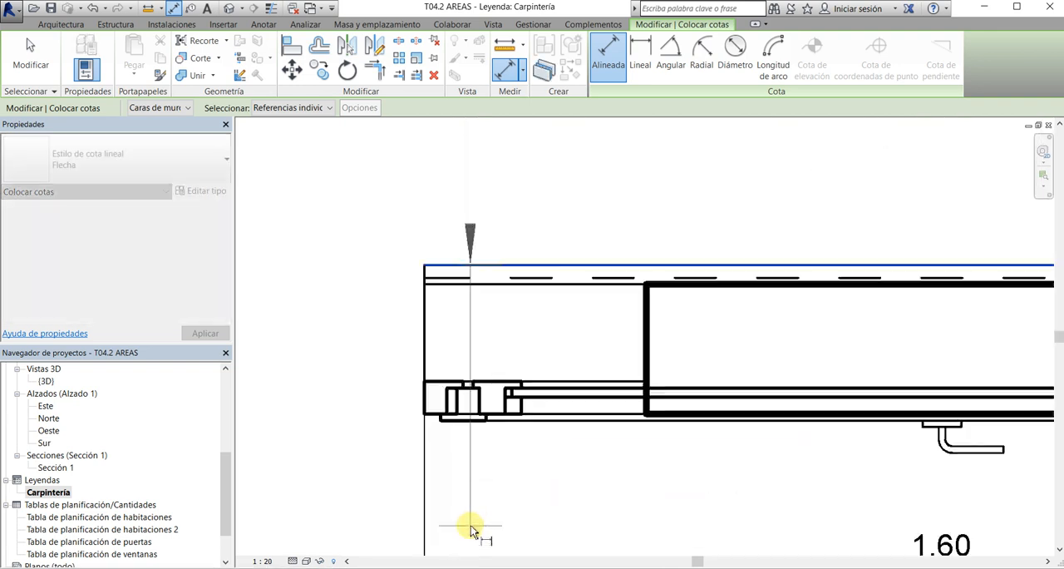
{"action": "left_click", "coordinate": [529, 429]}
{"action": "scroll", "coordinate": [527, 425], "scroll_direction": "down", "scroll_amount": 3}
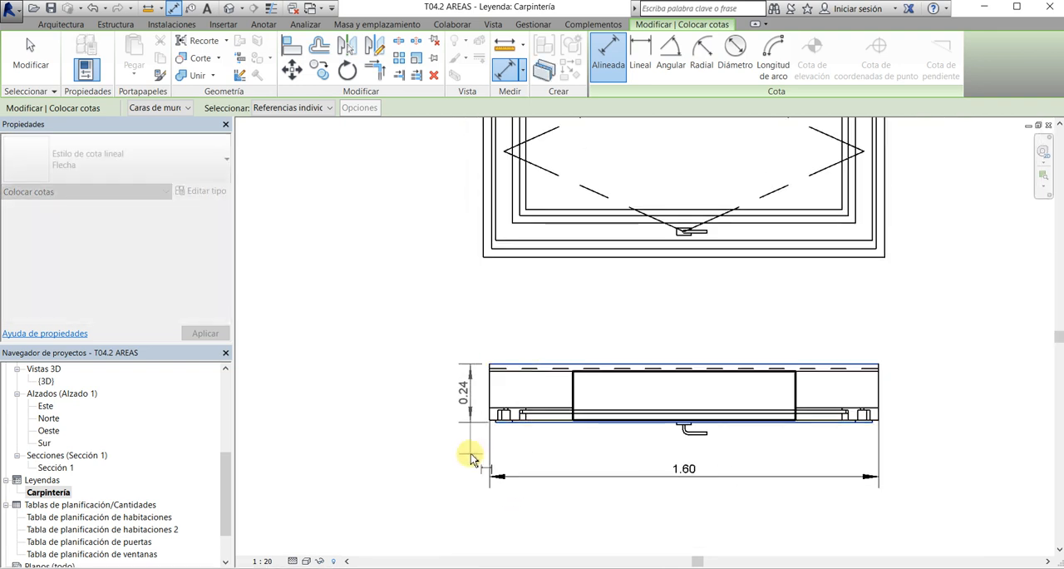
{"action": "left_click", "coordinate": [470, 459]}
Dimension the overall height of the window's elevation, placing the dimension on its left side
{"action": "scroll", "coordinate": [422, 482], "scroll_direction": "down", "scroll_amount": 2}
{"action": "left_click", "coordinate": [471, 333]}
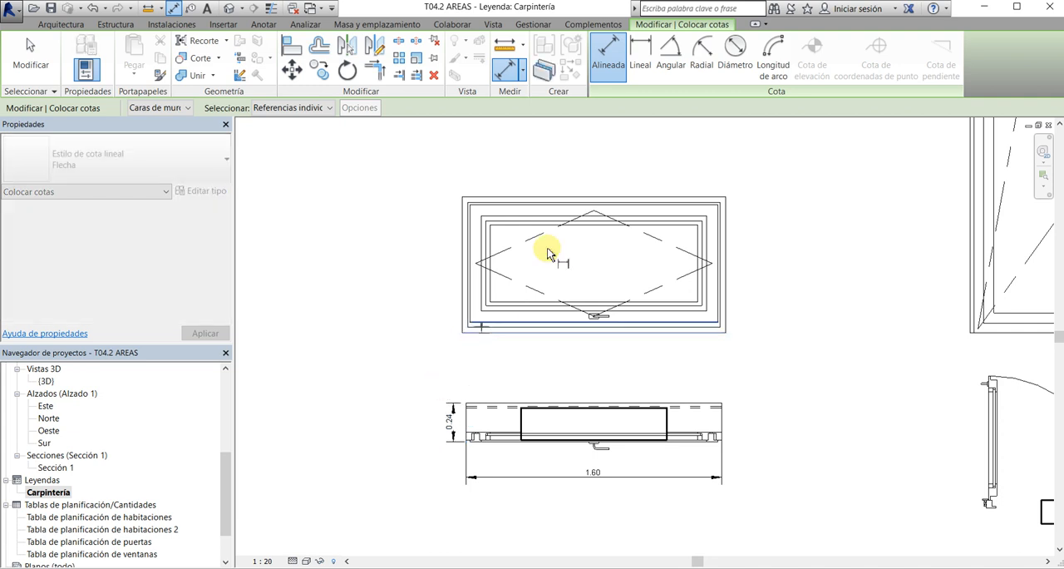
{"action": "left_click", "coordinate": [551, 199]}
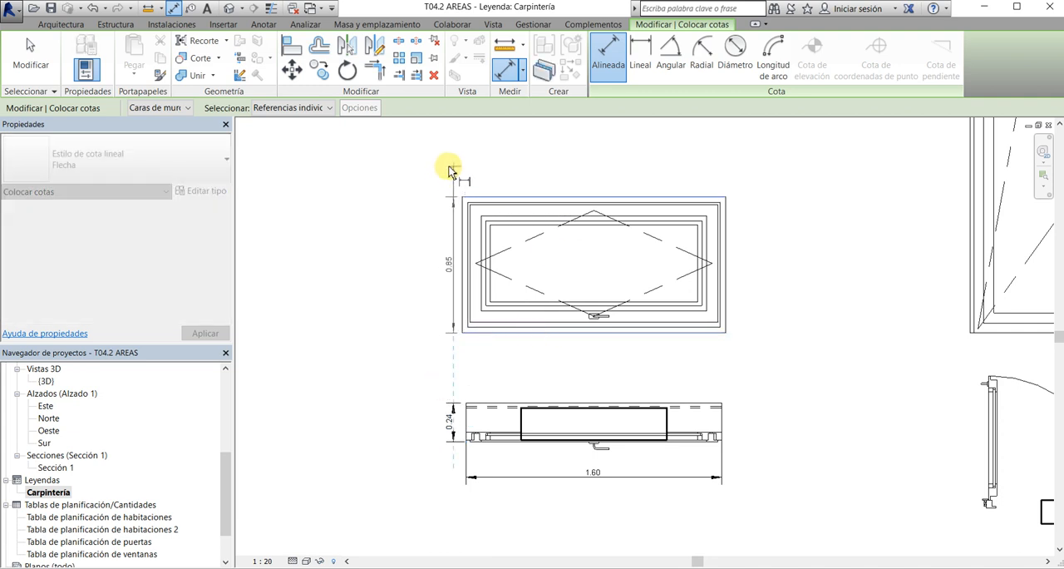
{"action": "left_click", "coordinate": [433, 208]}
{"action": "key", "text": "Escape"}
{"action": "key", "text": "Escape"}
Move the window plan's depth dimension outward to line up with the elevation's height dimension
{"action": "left_click", "coordinate": [447, 431]}
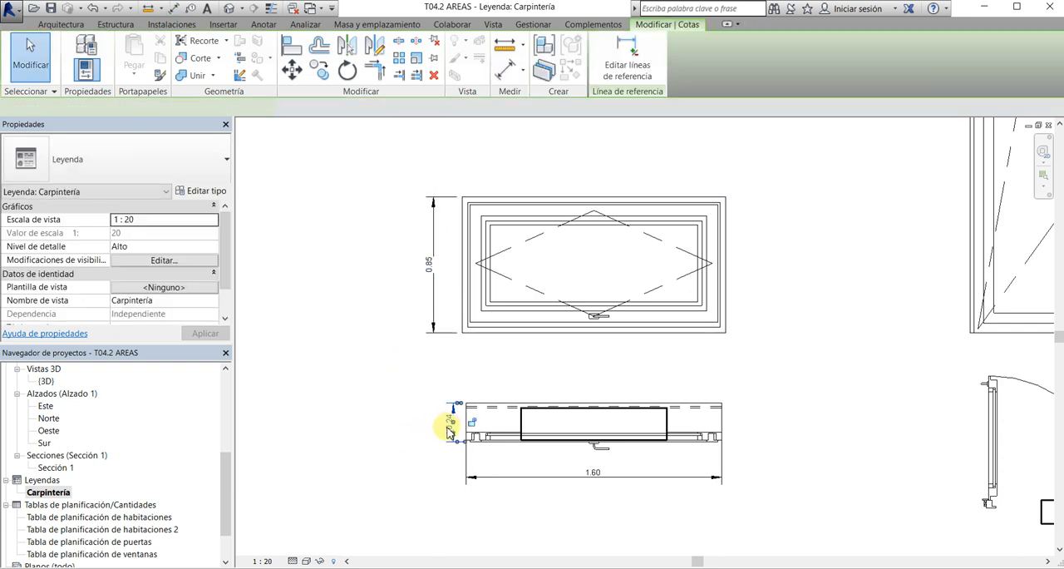
{"action": "scroll", "coordinate": [446, 432], "scroll_direction": "up", "scroll_amount": 4}
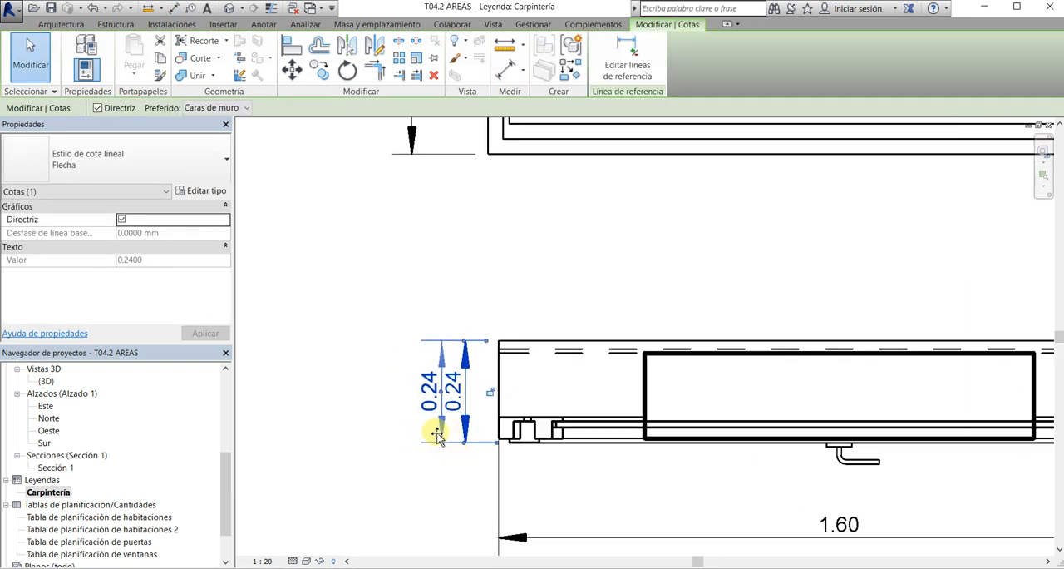
{"action": "left_click_drag", "start_coordinate": [437, 434], "coordinate": [407, 430]}
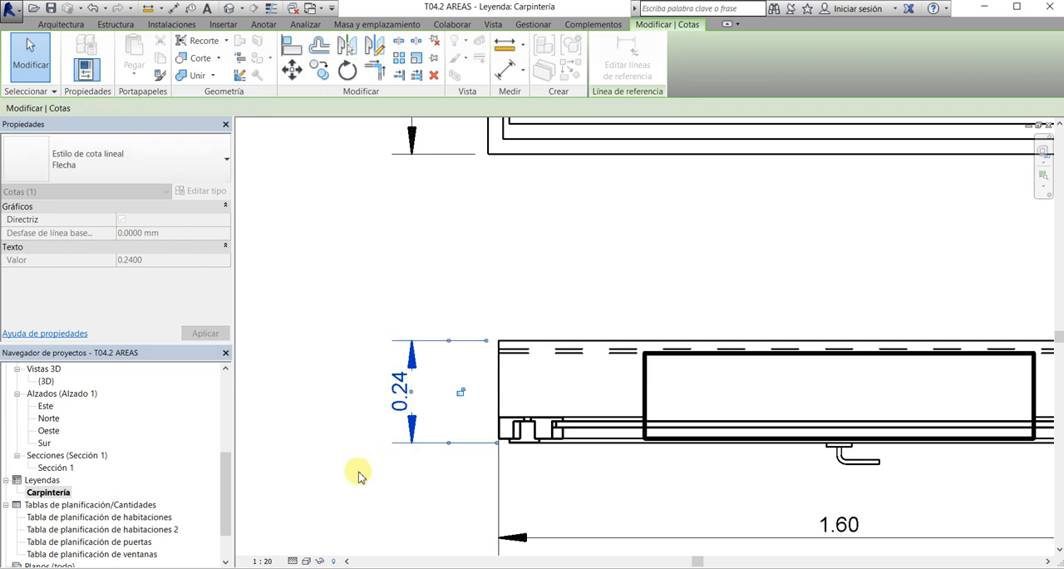
{"action": "left_click", "coordinate": [316, 430]}
{"action": "scroll", "coordinate": [349, 407], "scroll_direction": "down", "scroll_amount": 5}
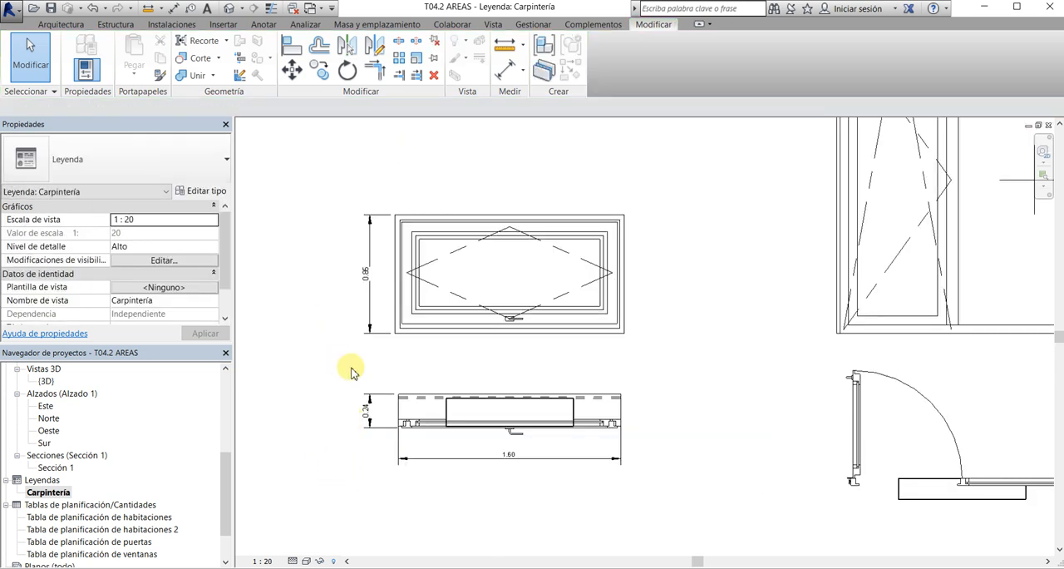
Dimension the overall width of the window's elevation, placing the dimension above it
{"action": "scroll", "coordinate": [350, 372], "scroll_direction": "up", "scroll_amount": 1}
{"action": "left_click", "coordinate": [373, 320]}
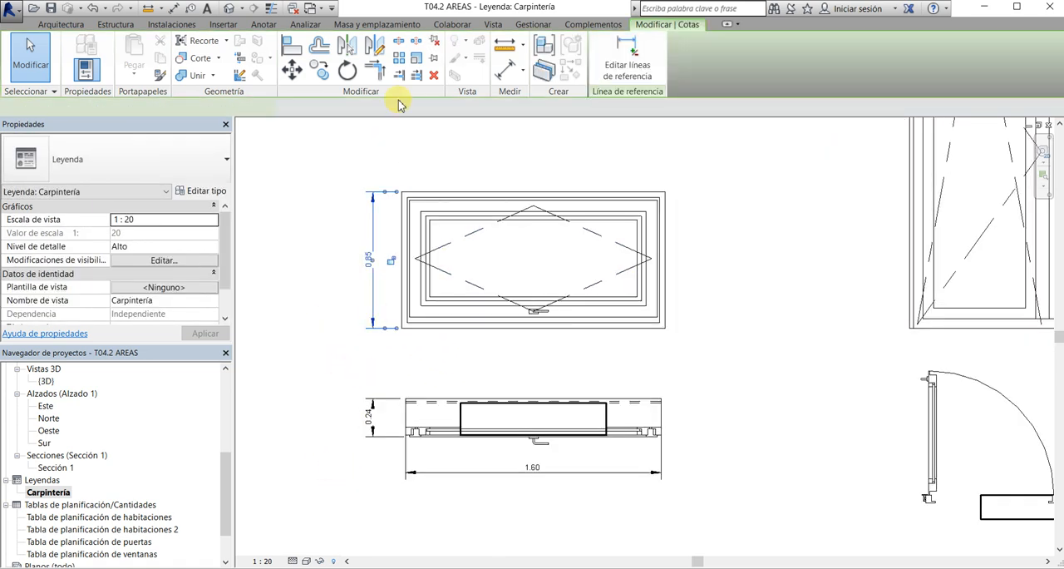
{"action": "left_click", "coordinate": [505, 73]}
{"action": "left_click", "coordinate": [400, 240]}
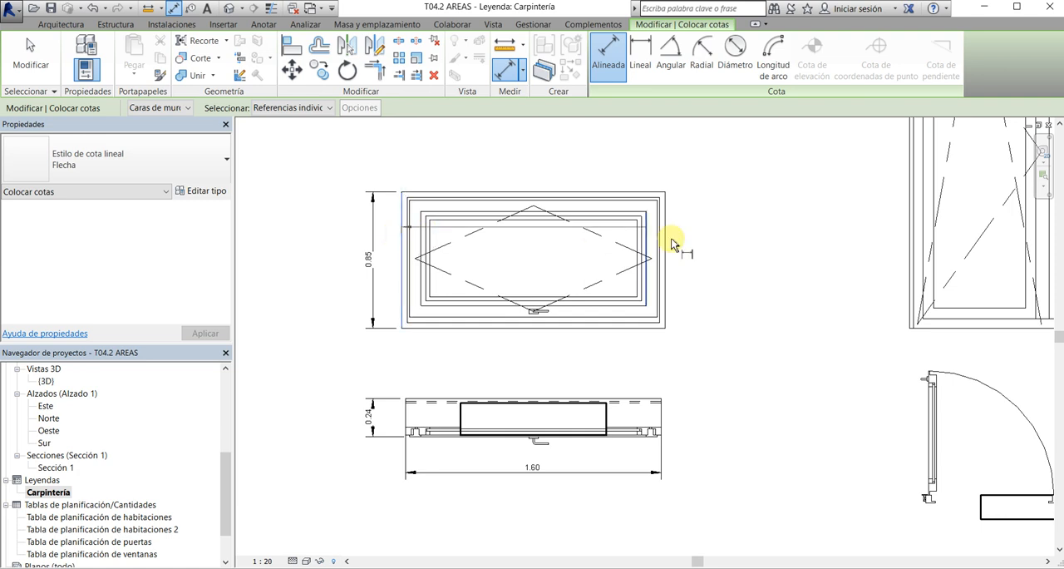
{"action": "left_click", "coordinate": [668, 242]}
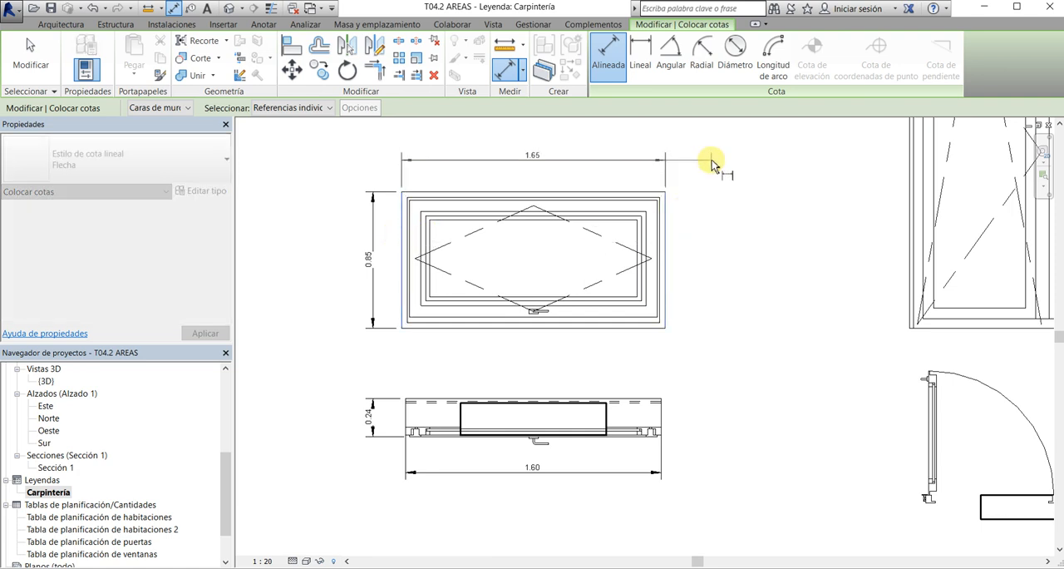
{"action": "left_click", "coordinate": [711, 159]}
{"action": "key", "text": "Escape"}
{"action": "key", "text": "Escape"}
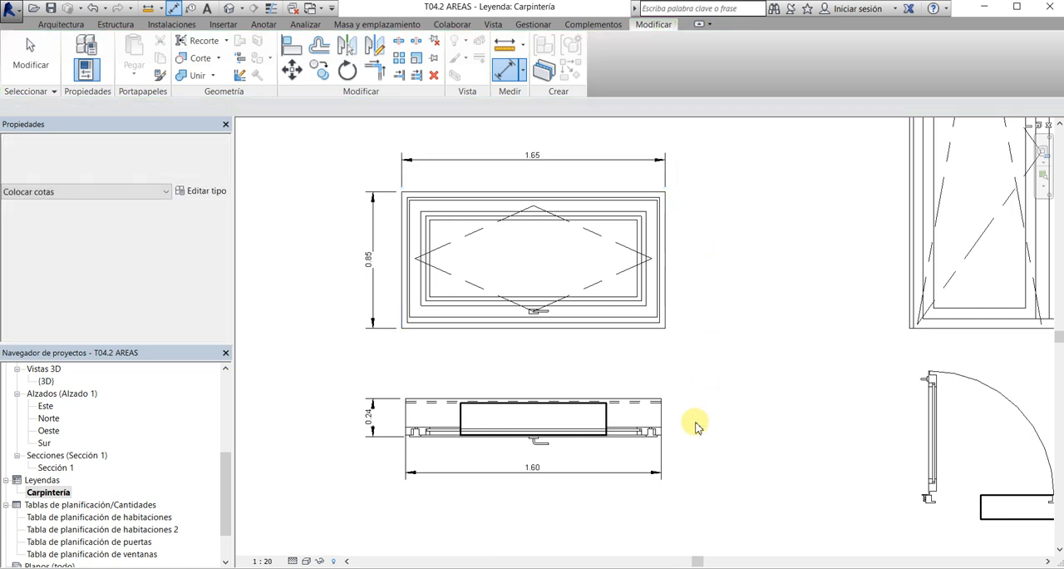
Delete the width dimension below the window's plan component
{"action": "left_click", "coordinate": [625, 479]}
{"action": "scroll", "coordinate": [739, 458], "scroll_direction": "up", "scroll_amount": 4}
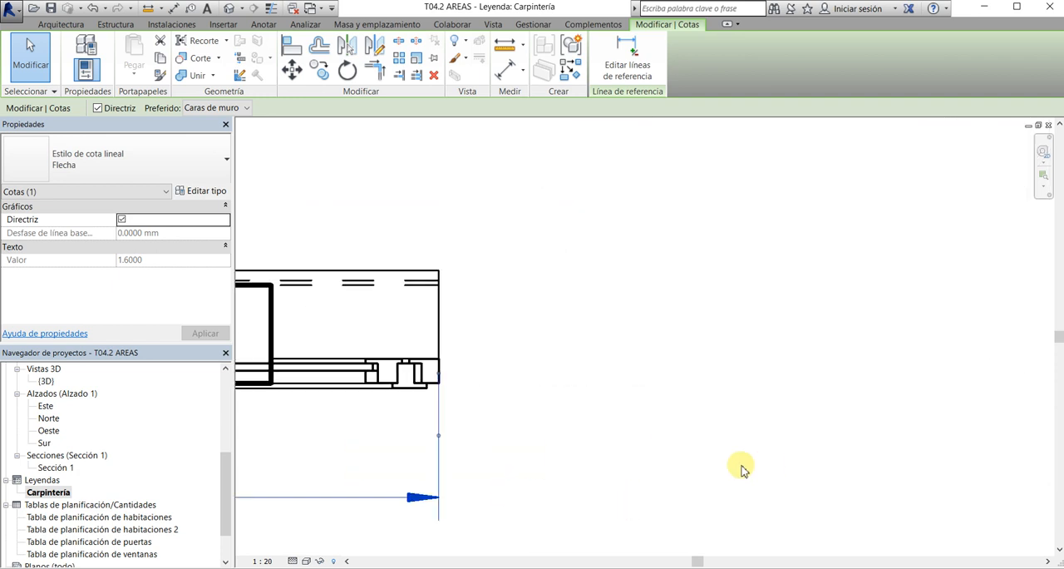
{"action": "scroll", "coordinate": [469, 328], "scroll_direction": "up", "scroll_amount": 4}
{"action": "scroll", "coordinate": [573, 349], "scroll_direction": "down", "scroll_amount": 5}
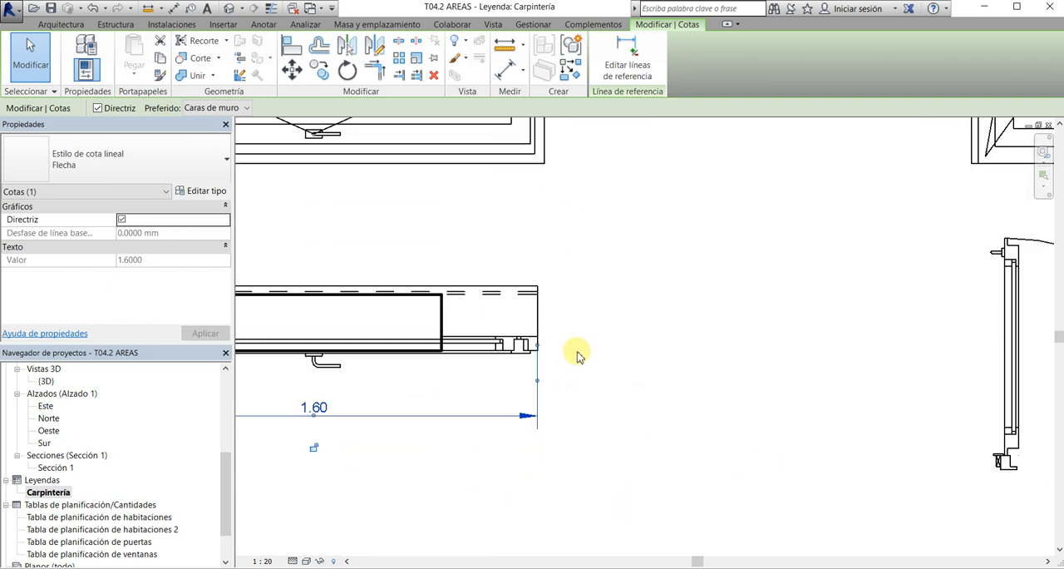
{"action": "key", "text": "Delete"}
Dimension the overall height of the balcony door's elevation, placing the dimension on its left side
{"action": "scroll", "coordinate": [658, 327], "scroll_direction": "down", "scroll_amount": 1}
{"action": "middle_click_drag", "start_coordinate": [673, 321], "coordinate": [687, 372]}
{"action": "scroll", "coordinate": [630, 333], "scroll_direction": "up", "scroll_amount": 1}
{"action": "middle_click_drag", "start_coordinate": [702, 337], "coordinate": [607, 365]}
{"action": "scroll", "coordinate": [574, 359], "scroll_direction": "down", "scroll_amount": 2}
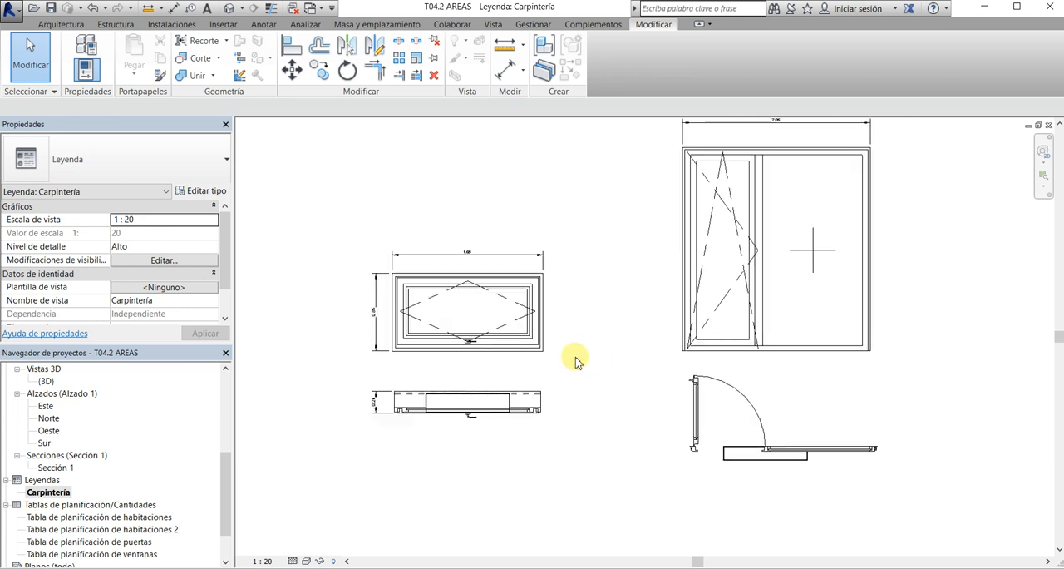
{"action": "scroll", "coordinate": [651, 352], "scroll_direction": "down", "scroll_amount": 1}
{"action": "scroll", "coordinate": [723, 258], "scroll_direction": "up", "scroll_amount": 2}
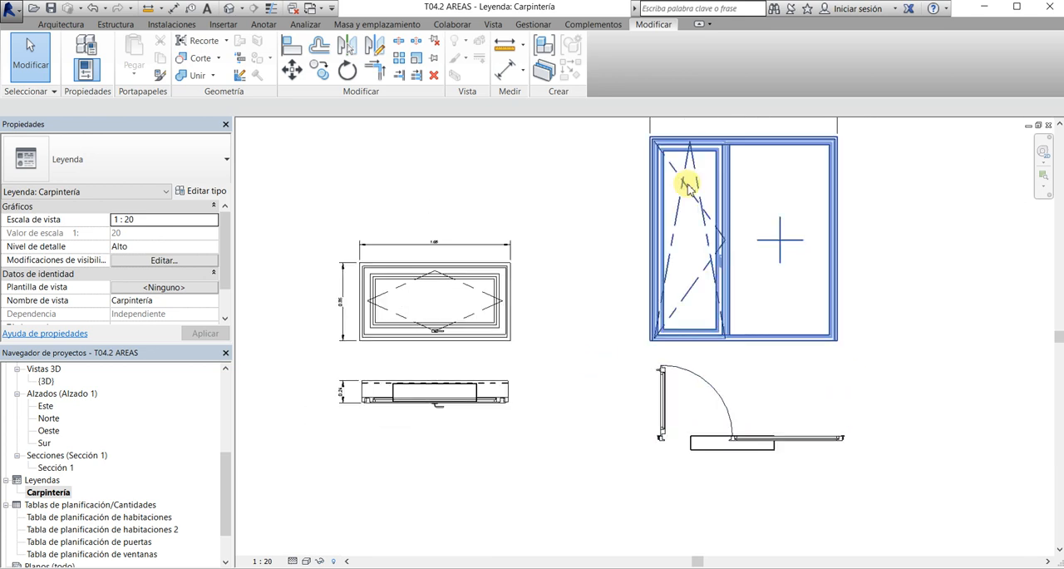
{"action": "left_click", "coordinate": [509, 73]}
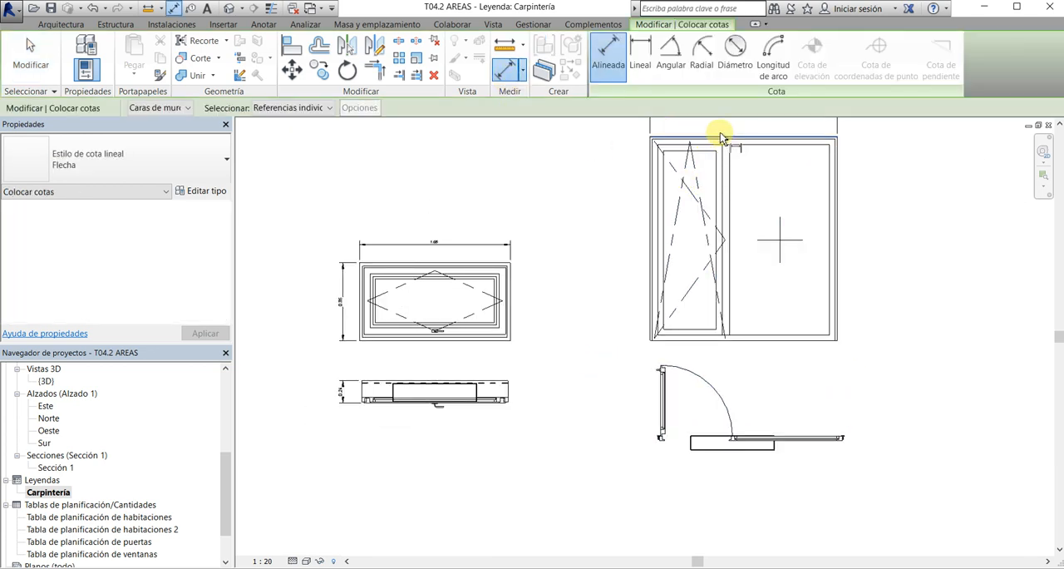
{"action": "left_click", "coordinate": [721, 138]}
{"action": "left_click", "coordinate": [704, 340]}
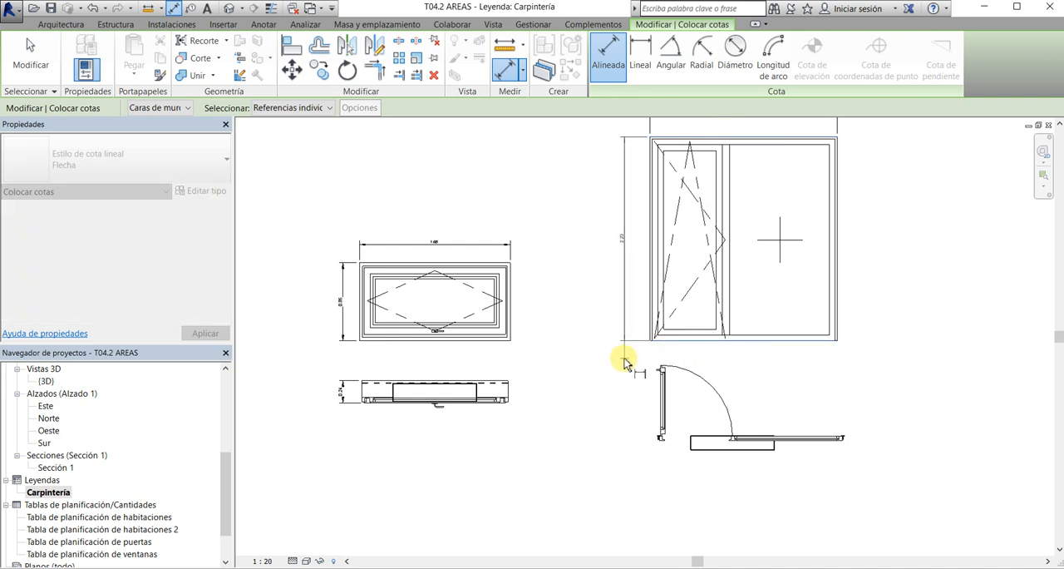
{"action": "left_click", "coordinate": [617, 370]}
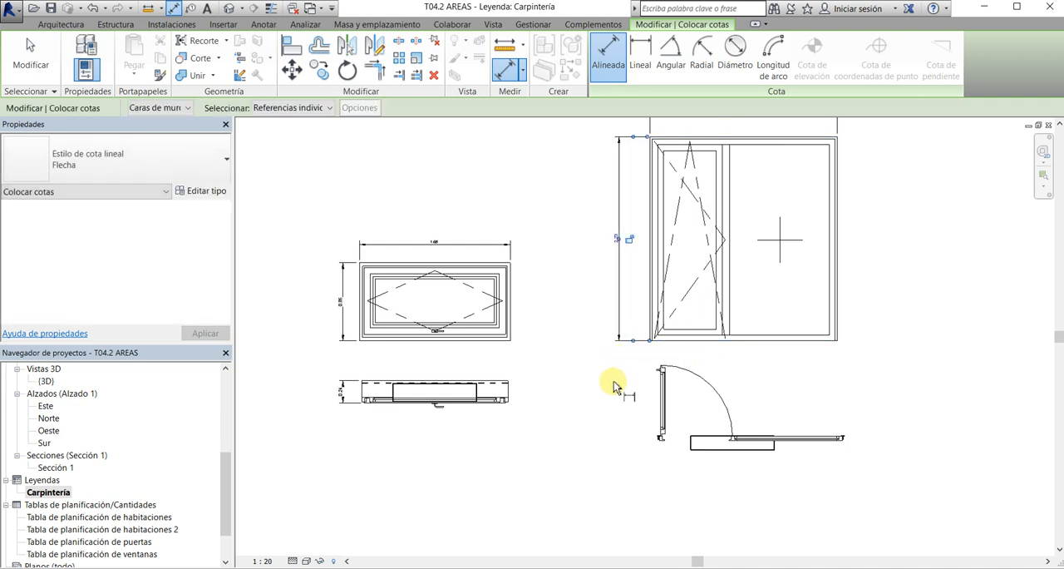
{"action": "key", "text": "Escape"}
{"action": "key", "text": "Escape"}
{"action": "key", "text": "Escape"}
{"action": "scroll", "coordinate": [686, 375], "scroll_direction": "down", "scroll_amount": 3}
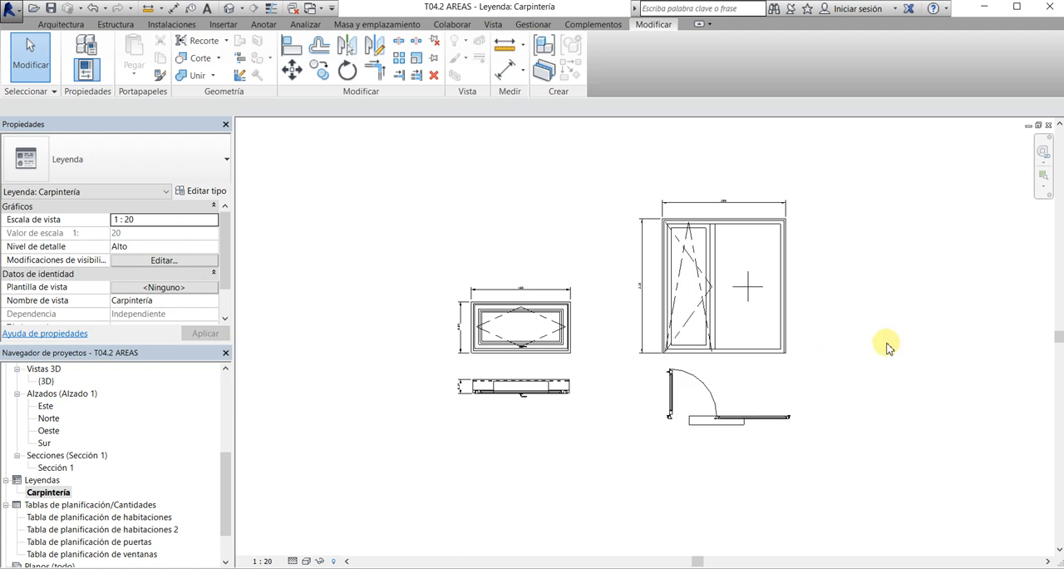
{"action": "scroll", "coordinate": [846, 371], "scroll_direction": "up", "scroll_amount": 1}
{"action": "scroll", "coordinate": [909, 358], "scroll_direction": "up", "scroll_amount": 1}
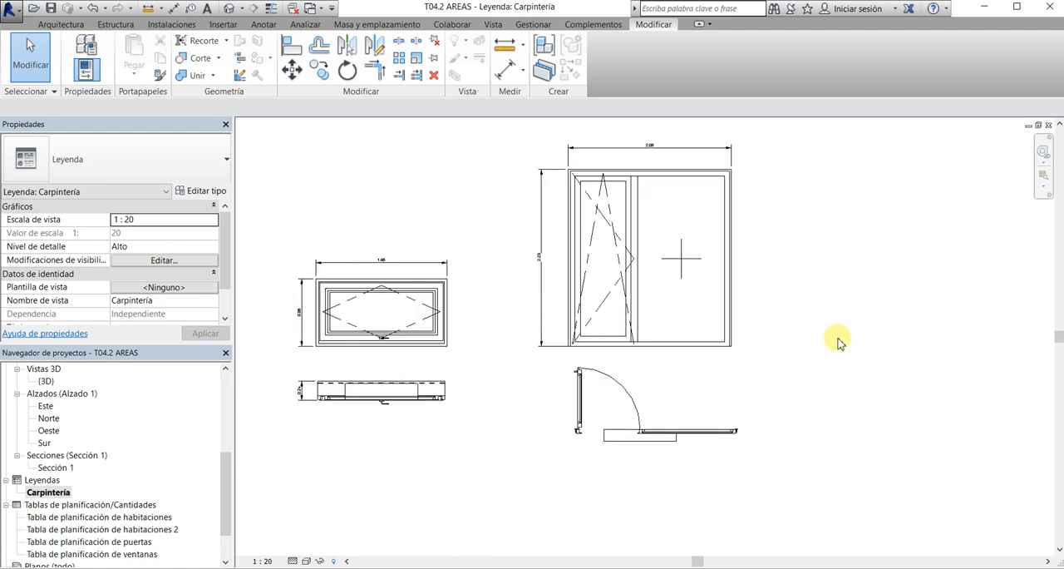